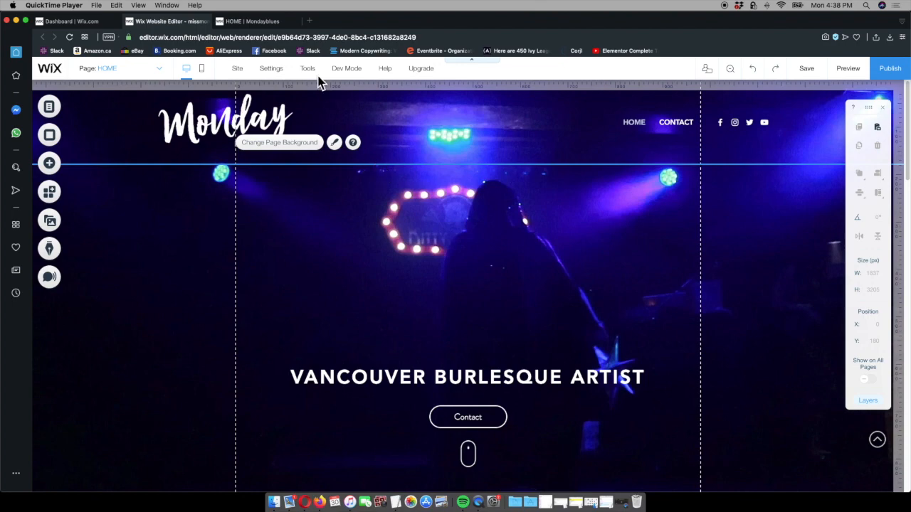
Review the published home page from the hero video through the Instagram and Get in Touch sections
{"action": "left_click", "coordinate": [274, 26]}
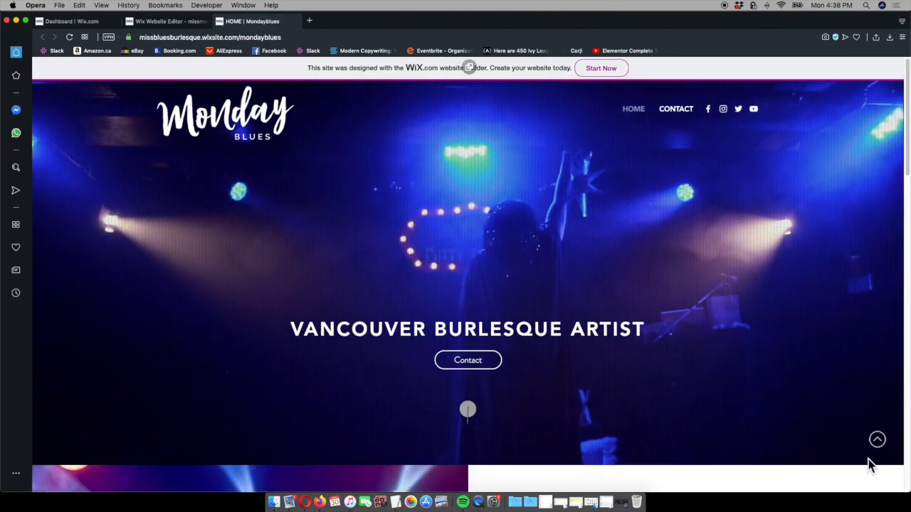
{"action": "scroll", "coordinate": [840, 425], "scroll_direction": "down", "scroll_amount": 3}
{"action": "scroll", "coordinate": [839, 425], "scroll_direction": "down", "scroll_amount": 10}
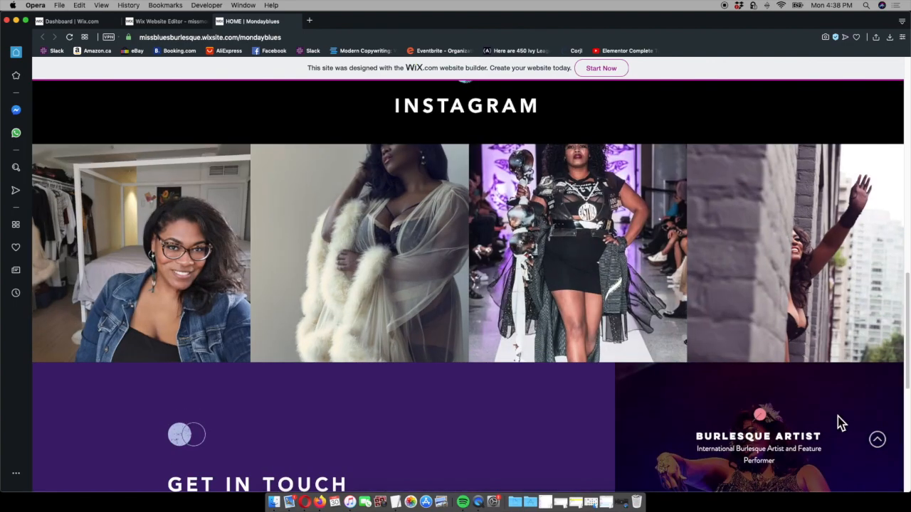
{"action": "scroll", "coordinate": [840, 425], "scroll_direction": "down", "scroll_amount": 3}
{"action": "scroll", "coordinate": [836, 422], "scroll_direction": "up", "scroll_amount": 6}
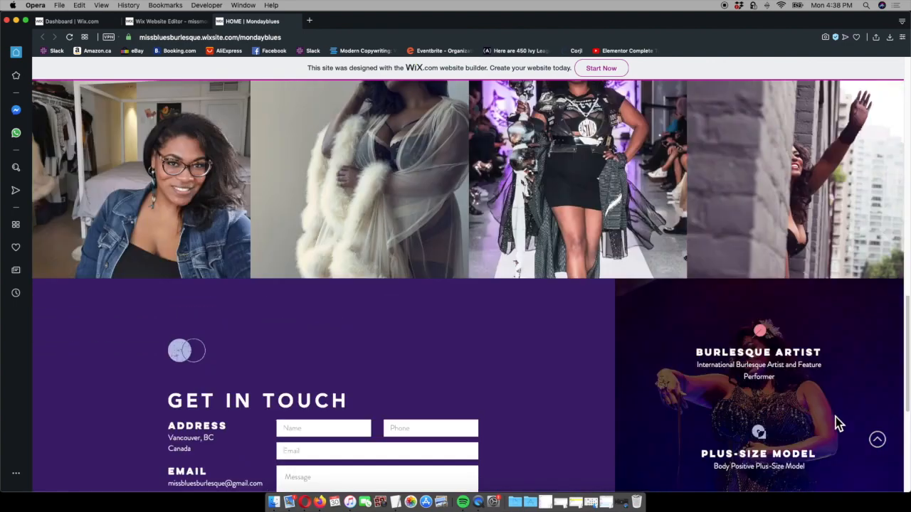
{"action": "left_click_drag", "start_coordinate": [908, 315], "coordinate": [904, 153]}
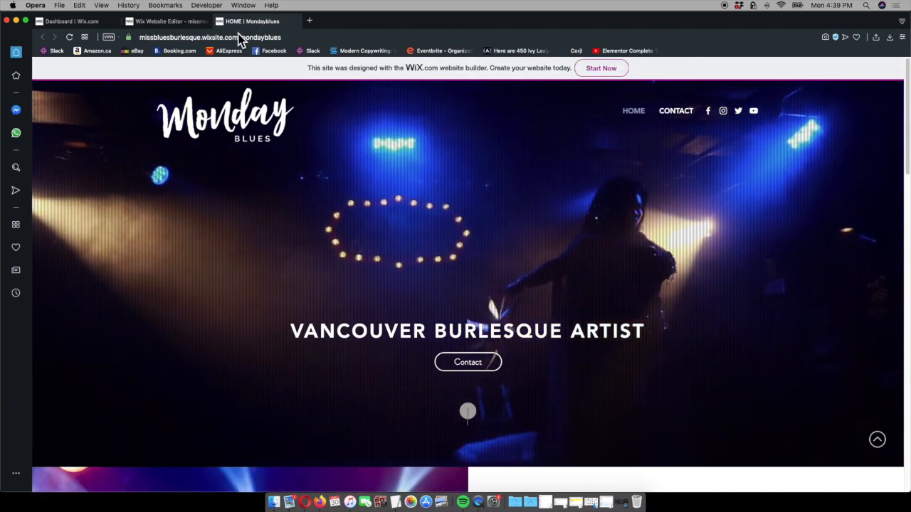
Overlay the wide vertical-line pattern on the home page's background video in the editor, comparing it with the published site
{"action": "left_click", "coordinate": [171, 21]}
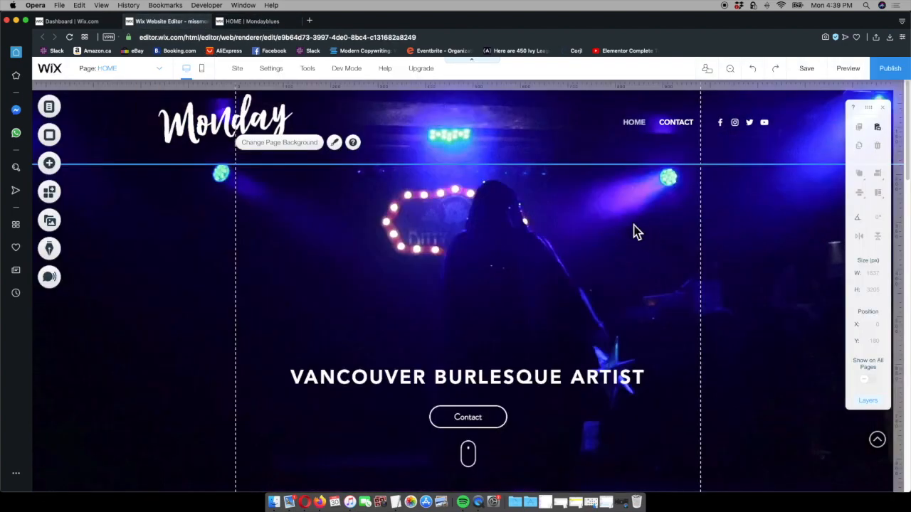
{"action": "left_click", "coordinate": [284, 144]}
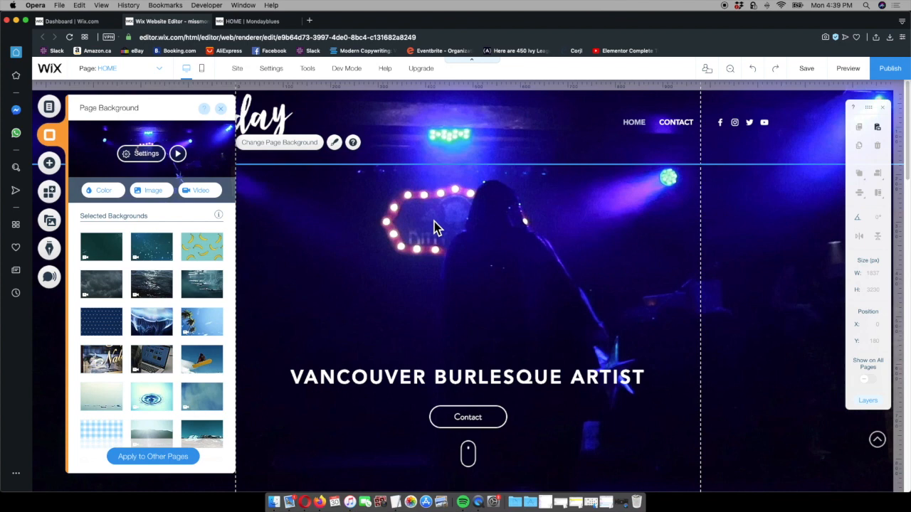
{"action": "left_click", "coordinate": [155, 156]}
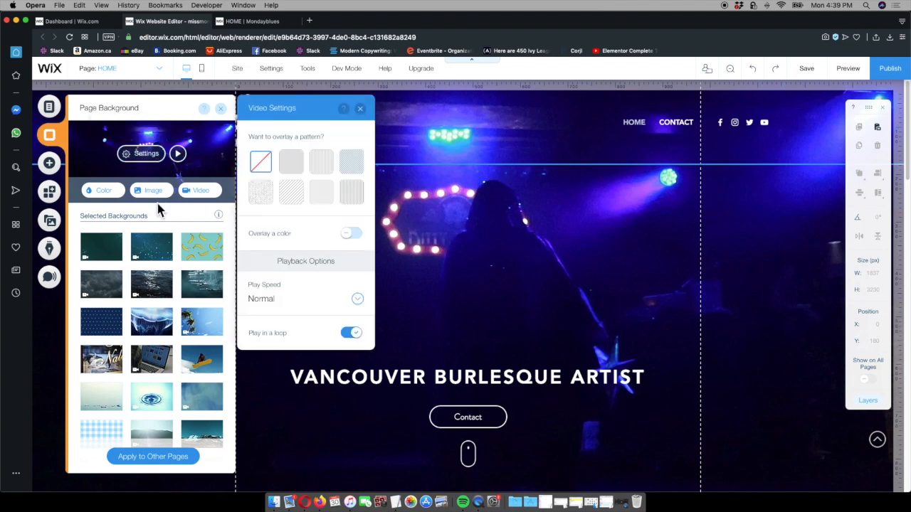
{"action": "left_click", "coordinate": [298, 174]}
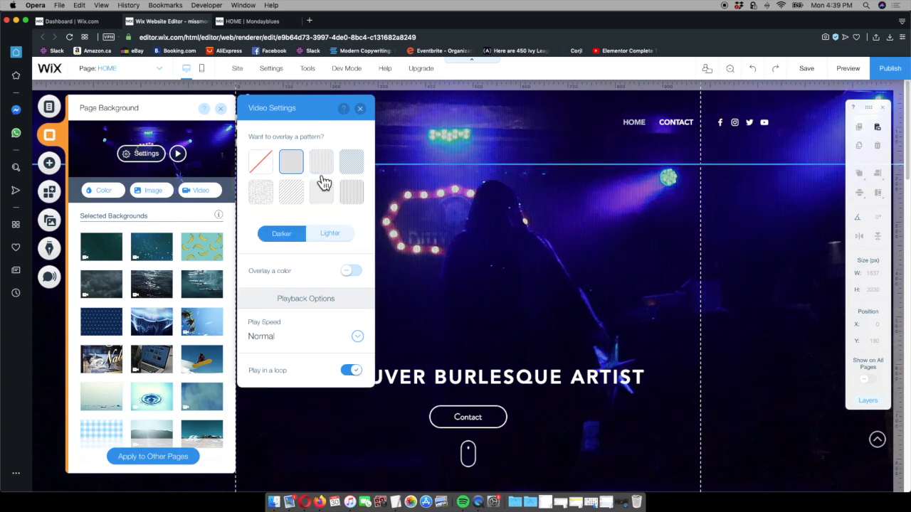
{"action": "left_click", "coordinate": [328, 174]}
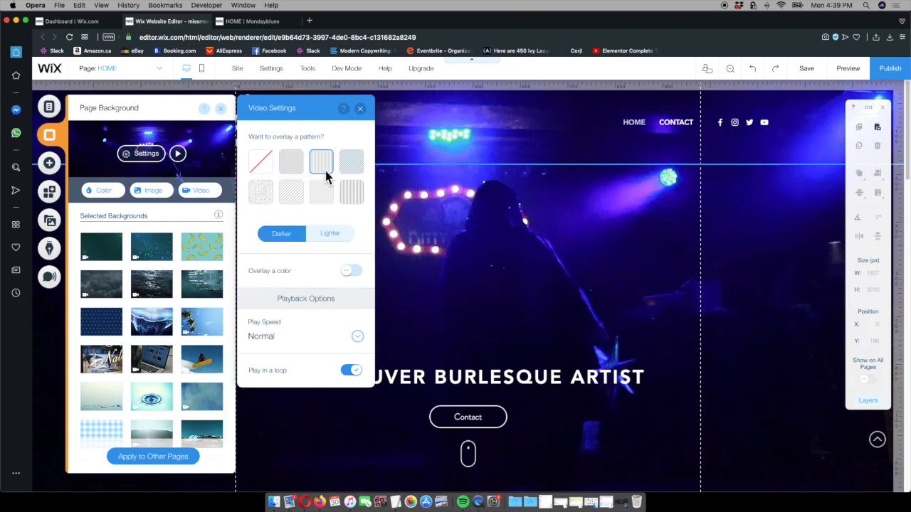
{"action": "left_click", "coordinate": [354, 172]}
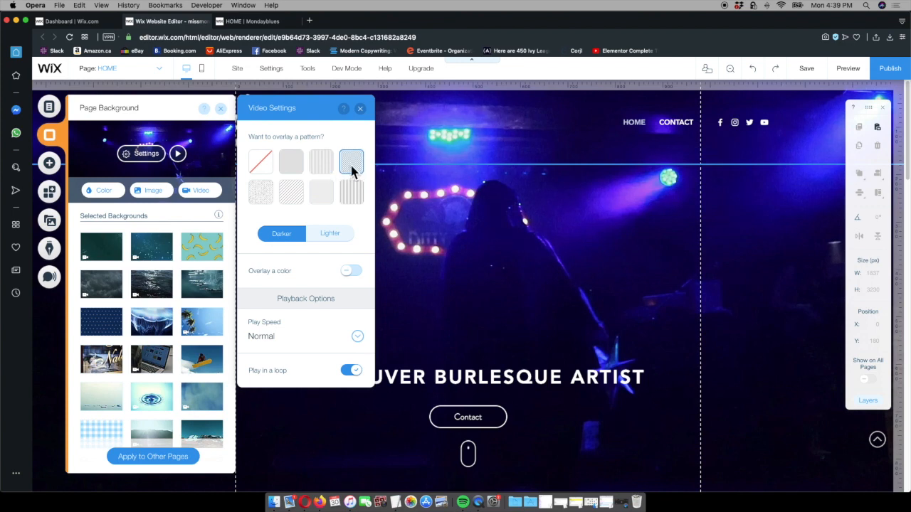
{"action": "left_click", "coordinate": [351, 192]}
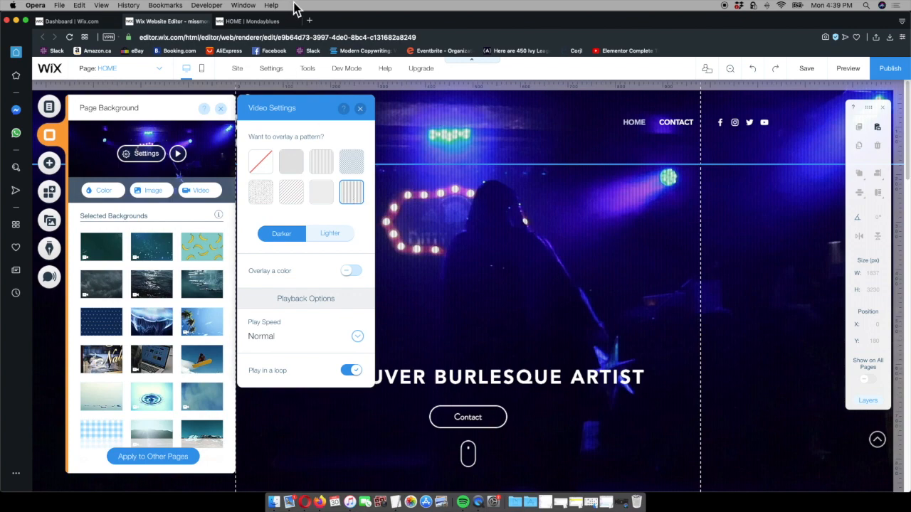
{"action": "left_click", "coordinate": [253, 21]}
{"action": "left_click", "coordinate": [184, 26]}
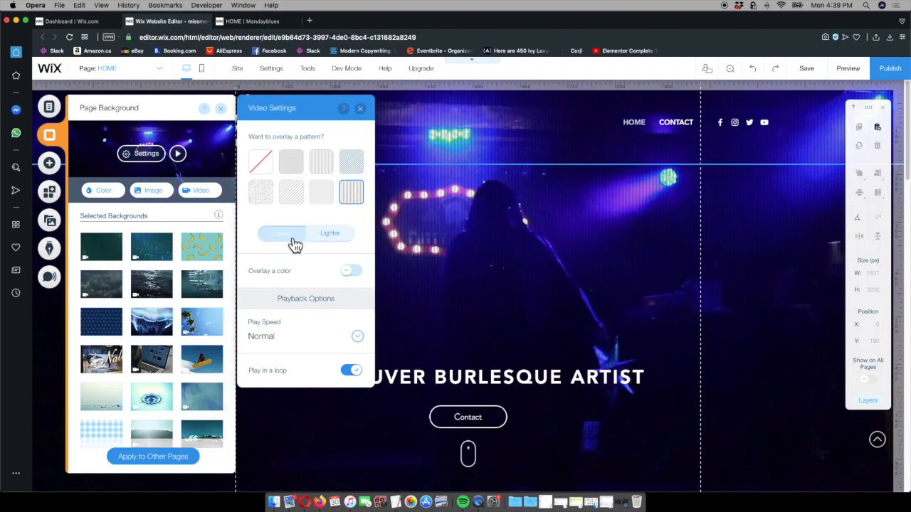
Try the Lighter variant of the video's pattern overlay and switch back to Darker
{"action": "left_click", "coordinate": [291, 245]}
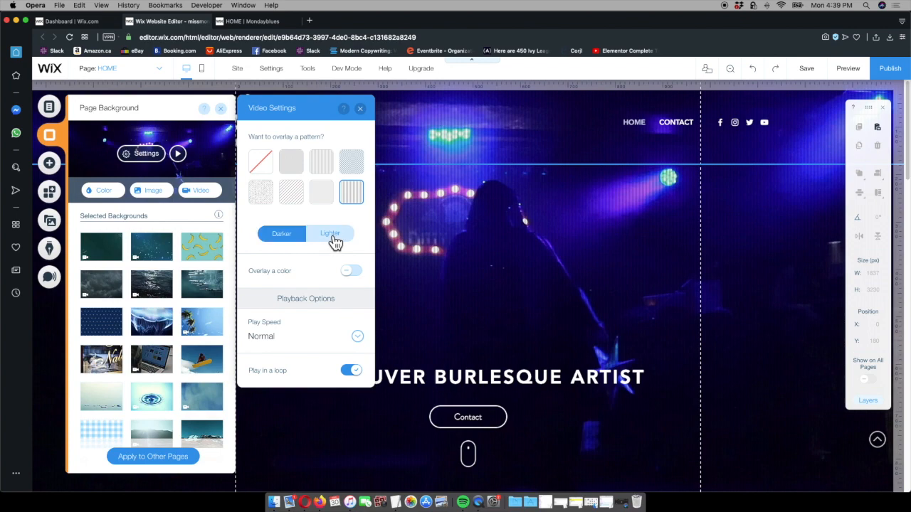
{"action": "left_click", "coordinate": [331, 236]}
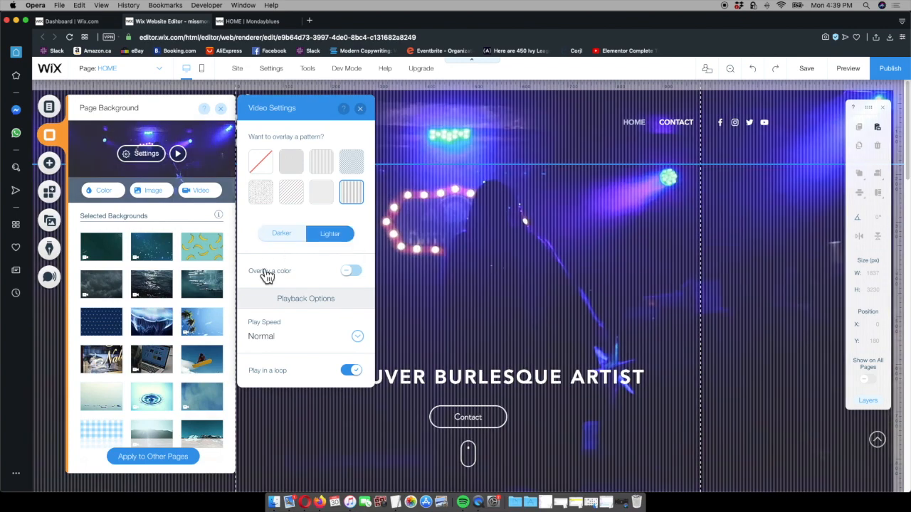
{"action": "left_click", "coordinate": [295, 244]}
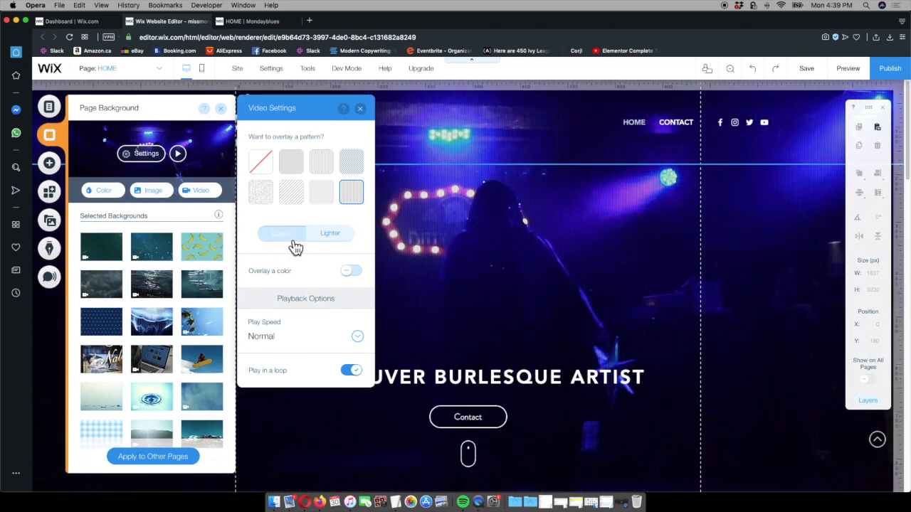
Turn on a black color overlay at 20% opacity for the background video and close the background settings
{"action": "left_click", "coordinate": [353, 272]}
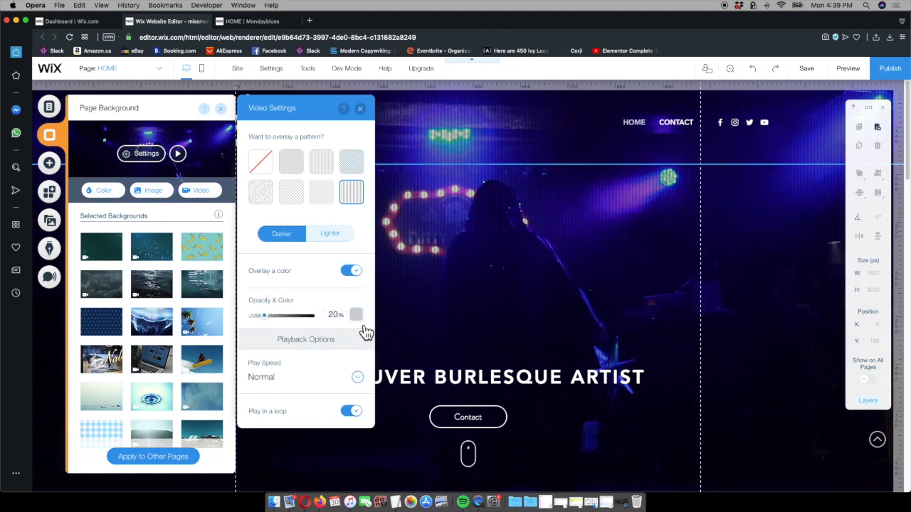
{"action": "left_click", "coordinate": [356, 316]}
{"action": "left_click", "coordinate": [437, 368]}
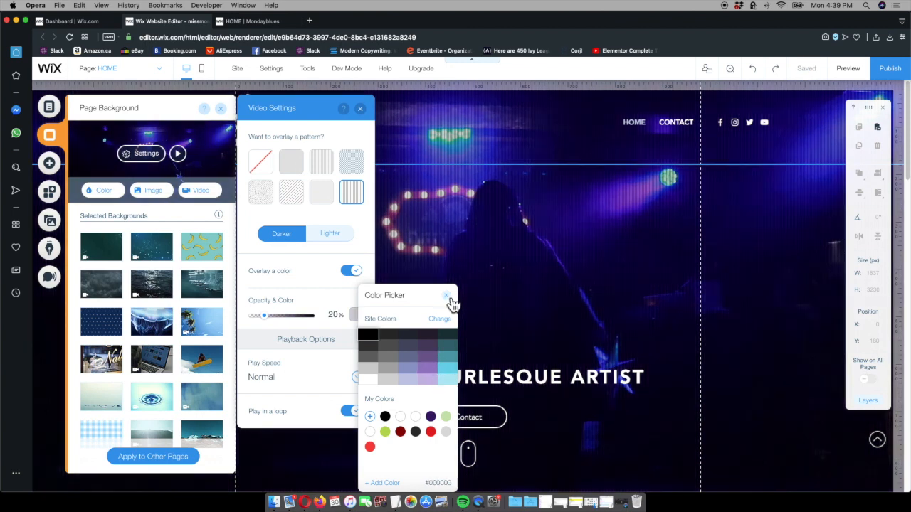
{"action": "left_click", "coordinate": [447, 295]}
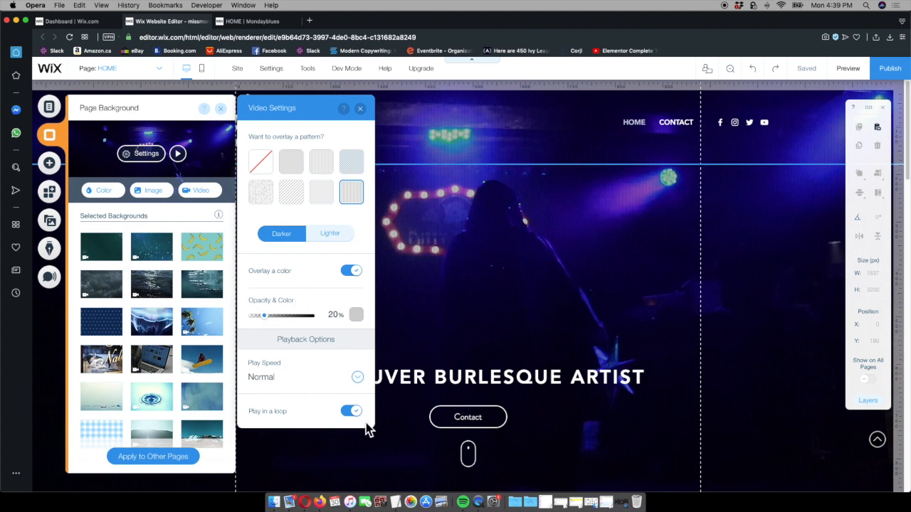
{"action": "left_click", "coordinate": [311, 388]}
{"action": "left_click", "coordinate": [299, 362]}
{"action": "left_click", "coordinate": [360, 113]}
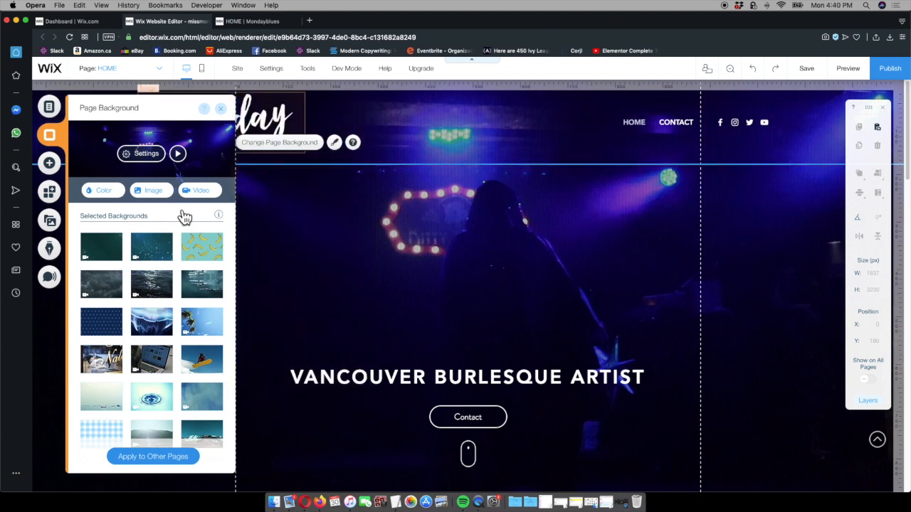
{"action": "left_click", "coordinate": [222, 109]}
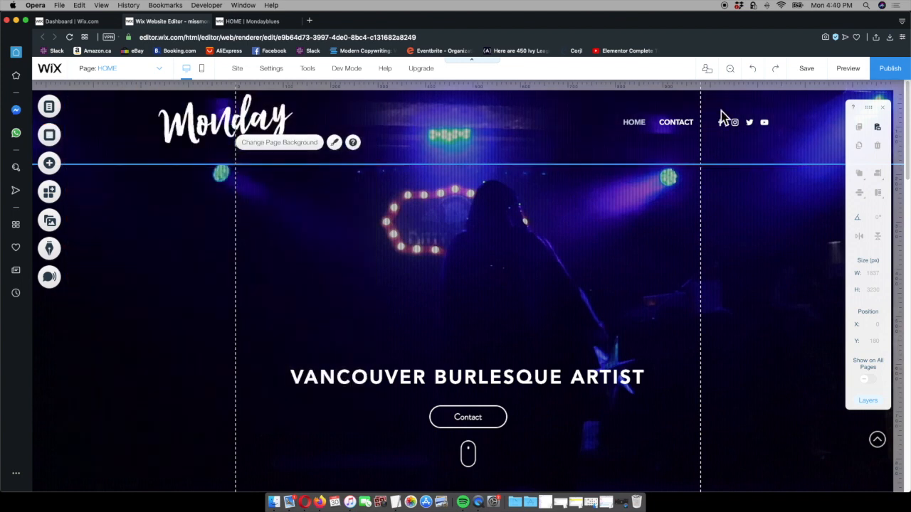
Preview the home page with its video overlay and save the site without publishing
{"action": "left_click", "coordinate": [853, 74]}
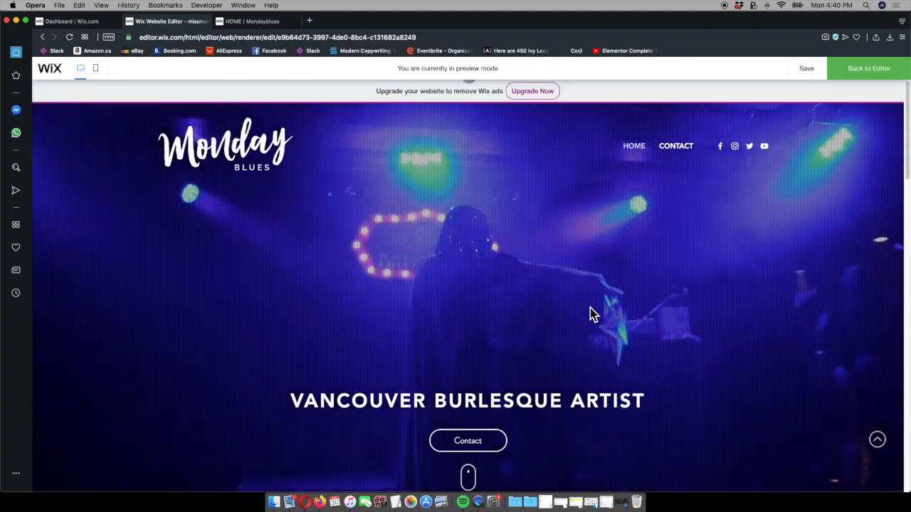
{"action": "left_click", "coordinate": [859, 71]}
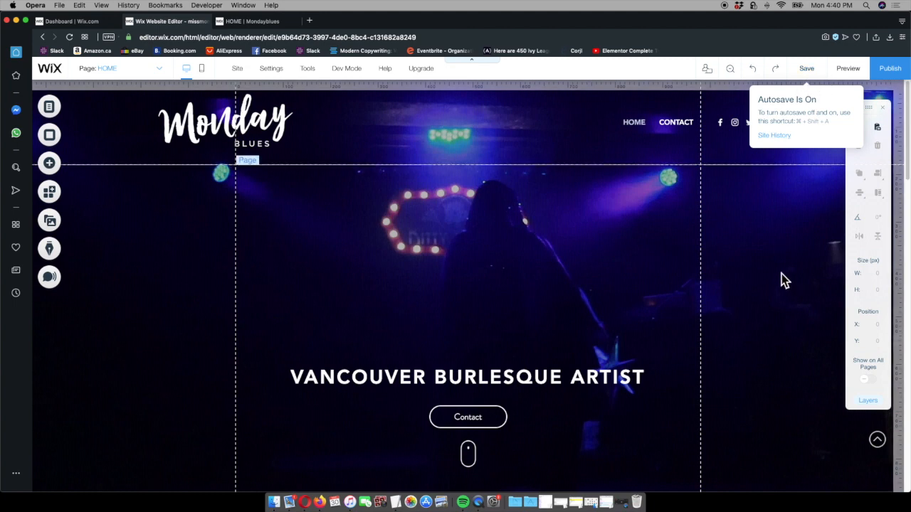
{"action": "left_click", "coordinate": [819, 79]}
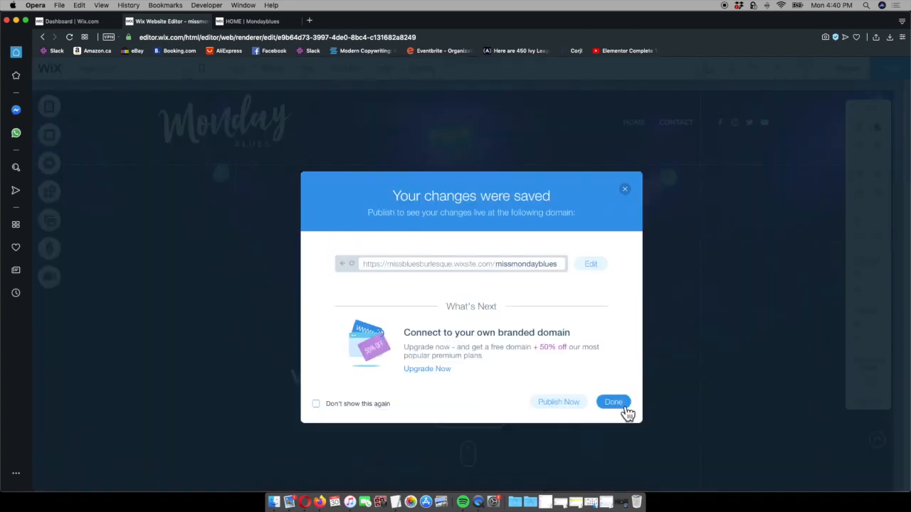
{"action": "left_click", "coordinate": [626, 410]}
{"action": "left_click", "coordinate": [581, 342]}
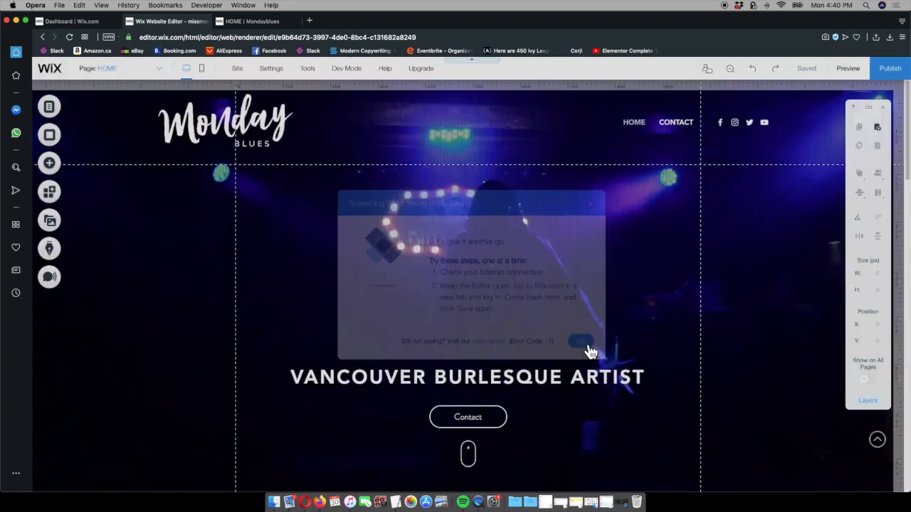
{"action": "left_click", "coordinate": [817, 74]}
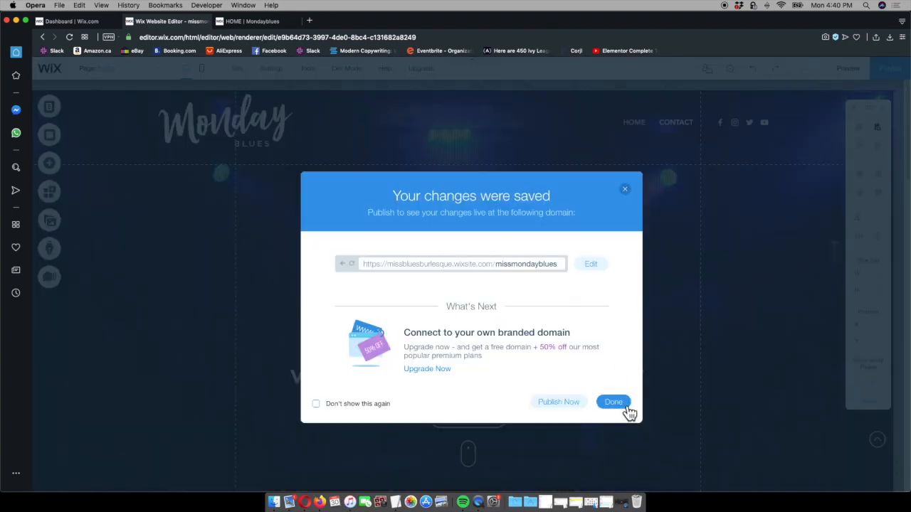
{"action": "left_click", "coordinate": [625, 404]}
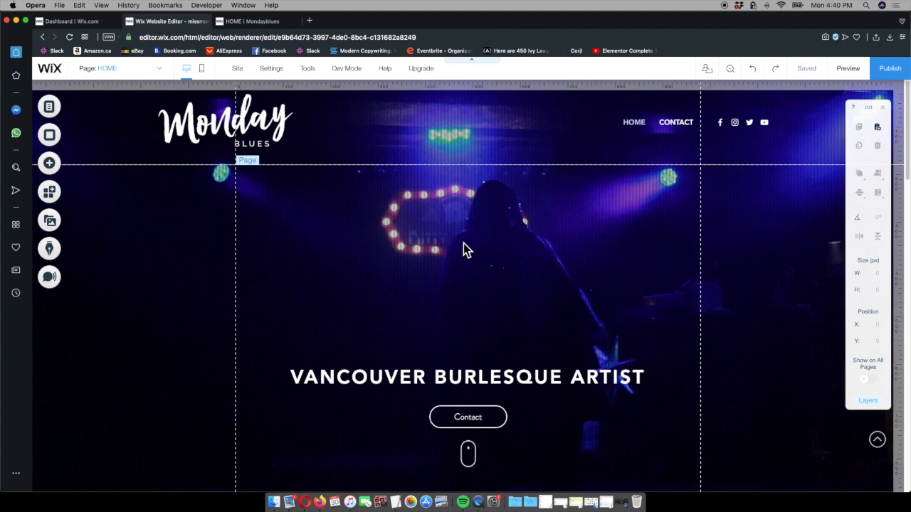
Examine the home page's hero, About, Instagram and Get in Touch sections in the editor
{"action": "scroll", "coordinate": [735, 267], "scroll_direction": "down", "scroll_amount": 5}
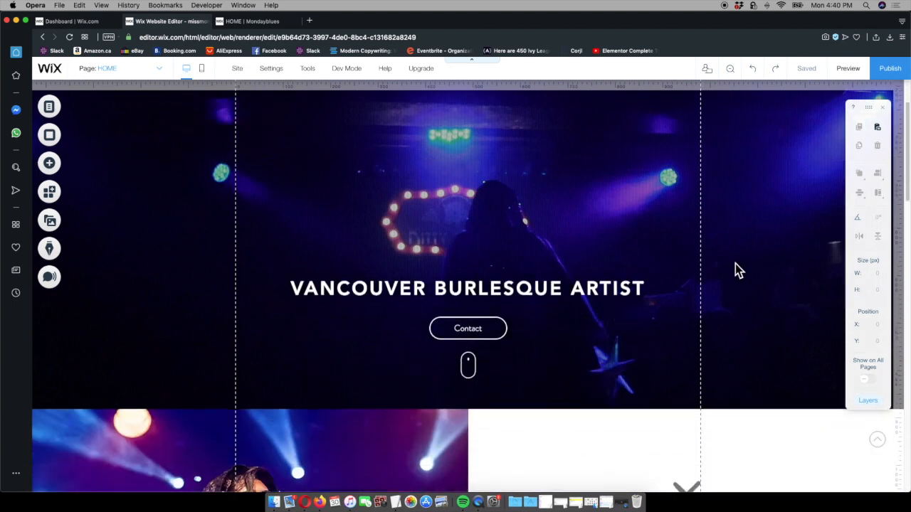
{"action": "scroll", "coordinate": [724, 263], "scroll_direction": "up", "scroll_amount": 5}
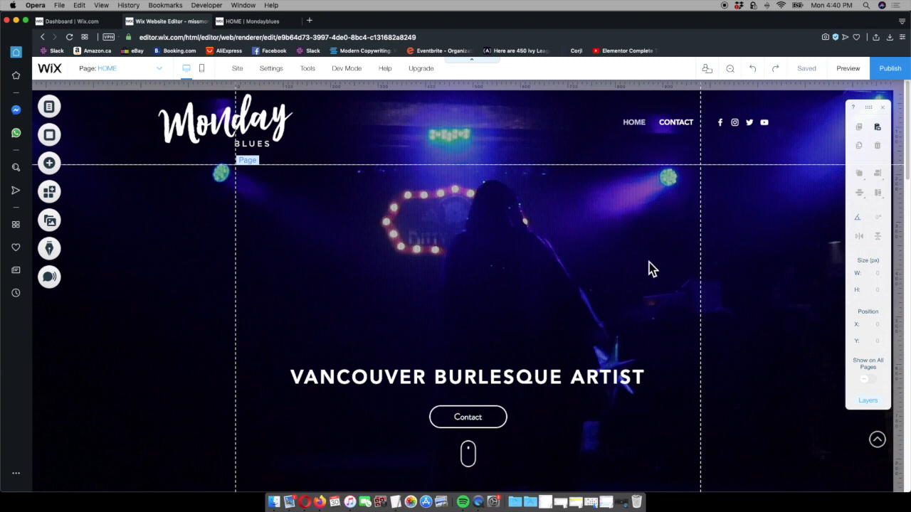
{"action": "mouse_move", "coordinate": [816, 78]}
{"action": "scroll", "coordinate": [570, 323], "scroll_direction": "down", "scroll_amount": 1}
{"action": "scroll", "coordinate": [570, 323], "scroll_direction": "down", "scroll_amount": 3}
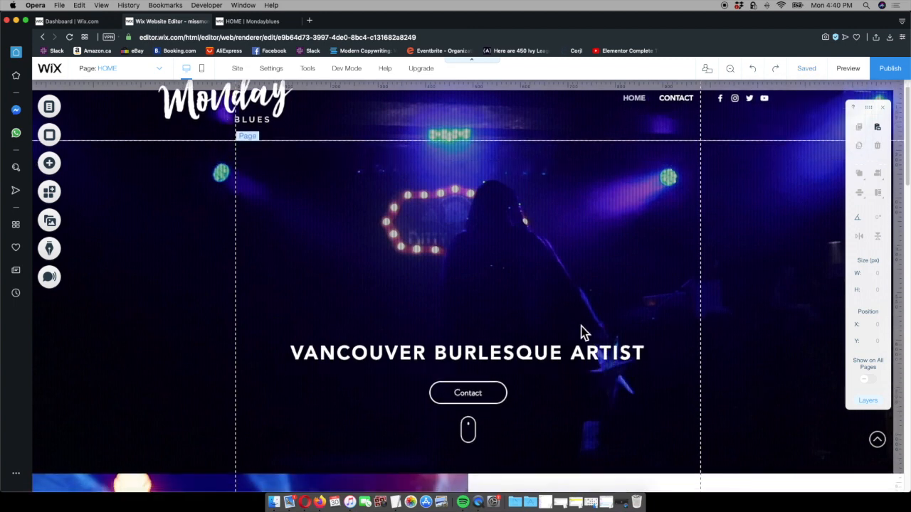
{"action": "scroll", "coordinate": [715, 313], "scroll_direction": "up", "scroll_amount": 1}
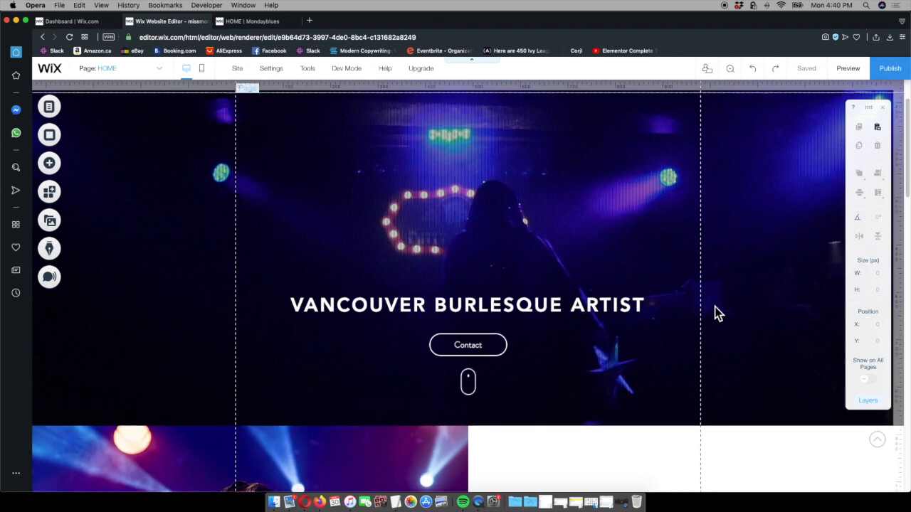
{"action": "scroll", "coordinate": [714, 314], "scroll_direction": "up", "scroll_amount": 2}
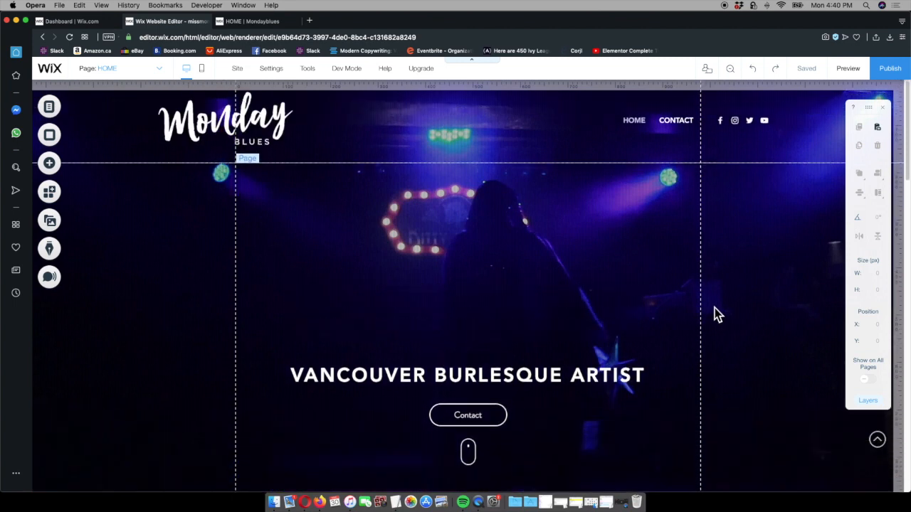
{"action": "scroll", "coordinate": [716, 315], "scroll_direction": "down", "scroll_amount": 5}
{"action": "scroll", "coordinate": [496, 270], "scroll_direction": "down", "scroll_amount": 1}
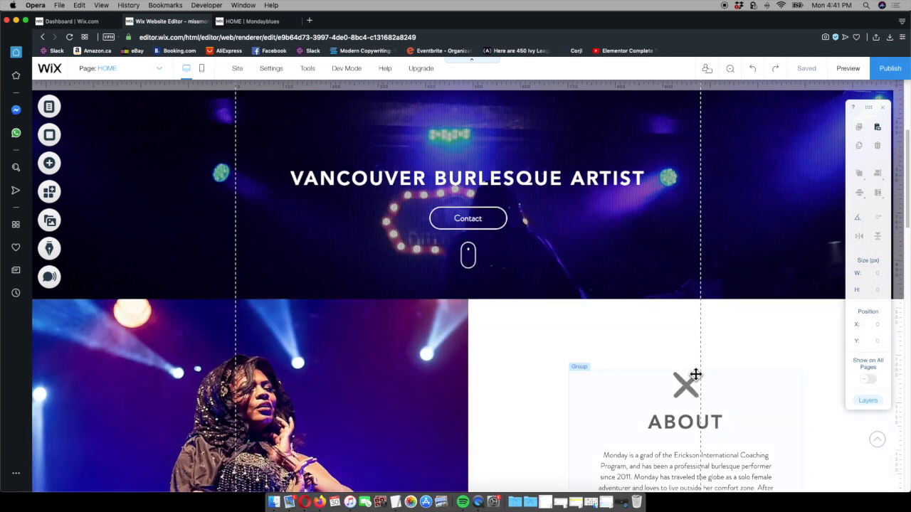
{"action": "scroll", "coordinate": [712, 348], "scroll_direction": "down", "scroll_amount": 8}
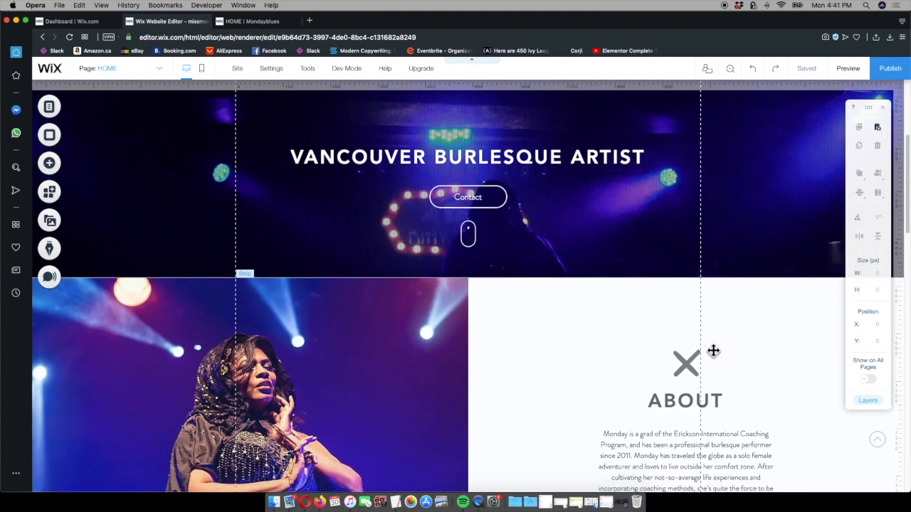
{"action": "scroll", "coordinate": [474, 211], "scroll_direction": "down", "scroll_amount": 4}
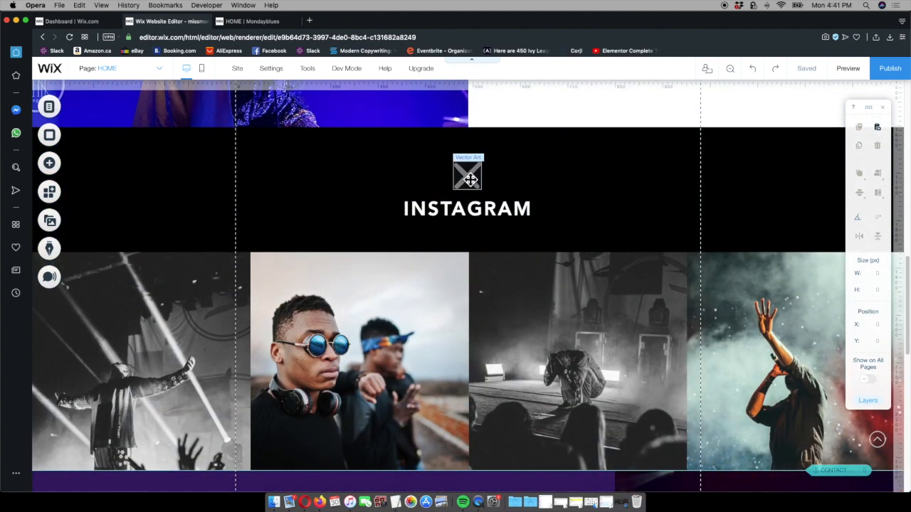
{"action": "scroll", "coordinate": [468, 306], "scroll_direction": "down", "scroll_amount": 2}
{"action": "scroll", "coordinate": [468, 339], "scroll_direction": "down", "scroll_amount": 6}
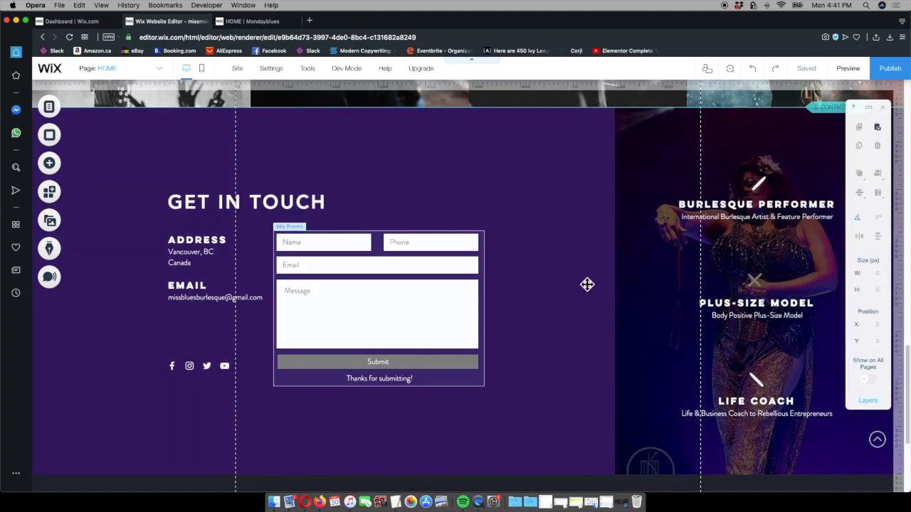
Examine the published home page's hero, About, Instagram and Get in Touch sections for their decorative icons, and return to the editor
{"action": "scroll", "coordinate": [587, 284], "scroll_direction": "up", "scroll_amount": 15}
{"action": "scroll", "coordinate": [586, 282], "scroll_direction": "up", "scroll_amount": 10}
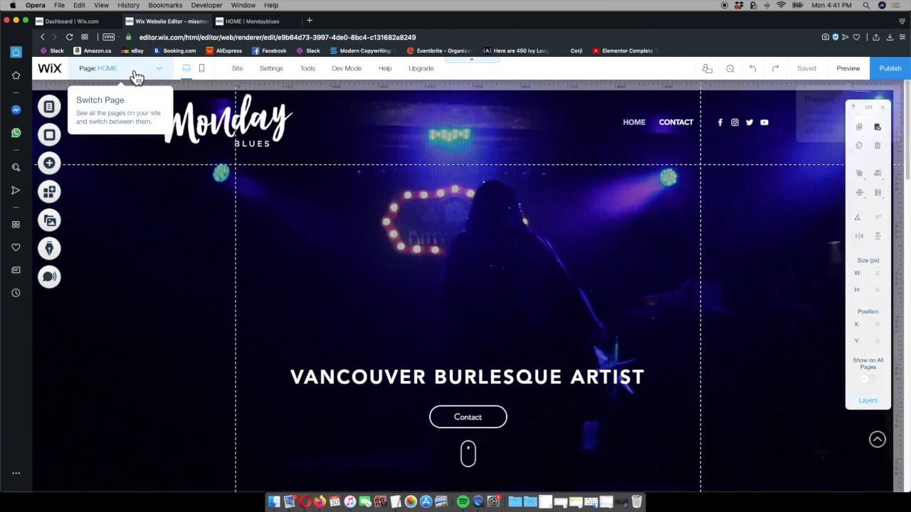
{"action": "left_click", "coordinate": [279, 23]}
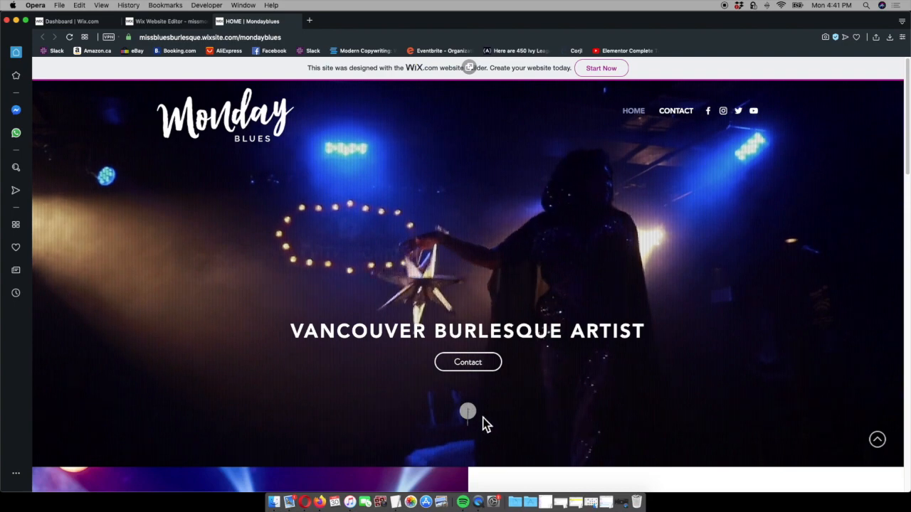
{"action": "scroll", "coordinate": [489, 420], "scroll_direction": "down", "scroll_amount": 1}
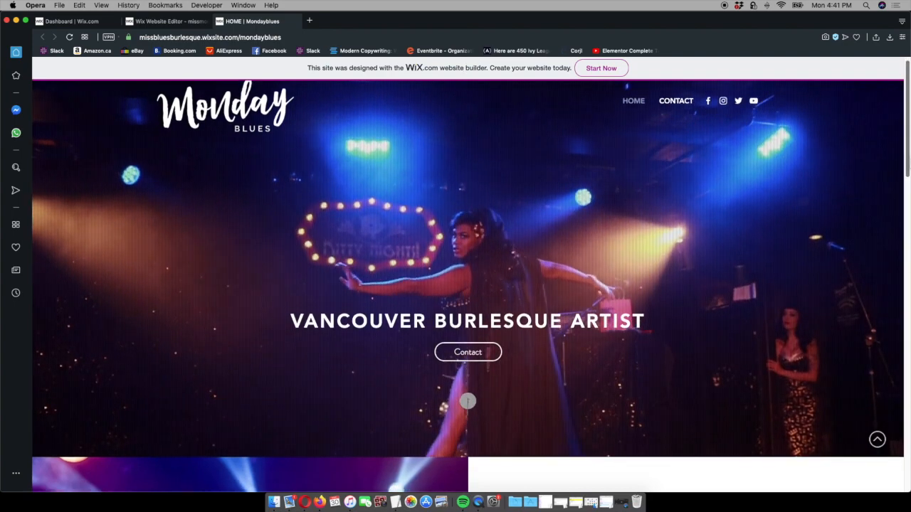
{"action": "scroll", "coordinate": [468, 299], "scroll_direction": "down", "scroll_amount": 6}
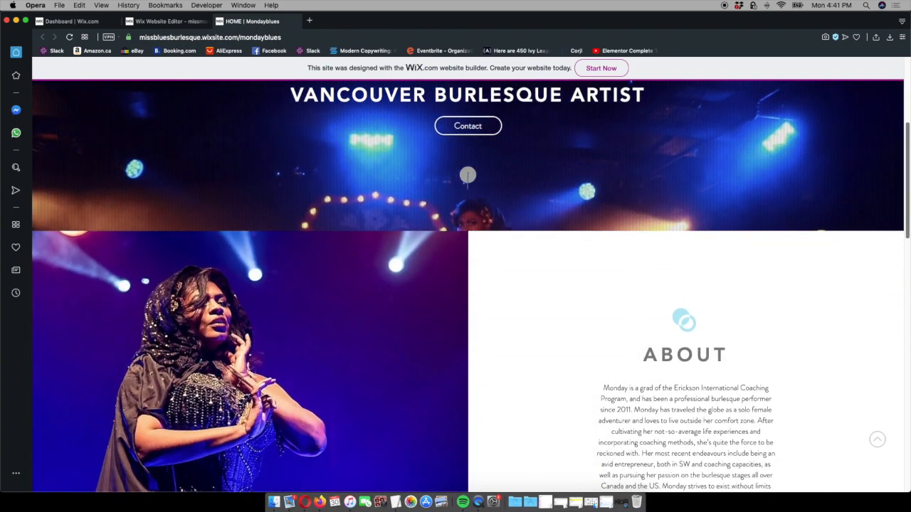
{"action": "scroll", "coordinate": [468, 175], "scroll_direction": "down", "scroll_amount": 4}
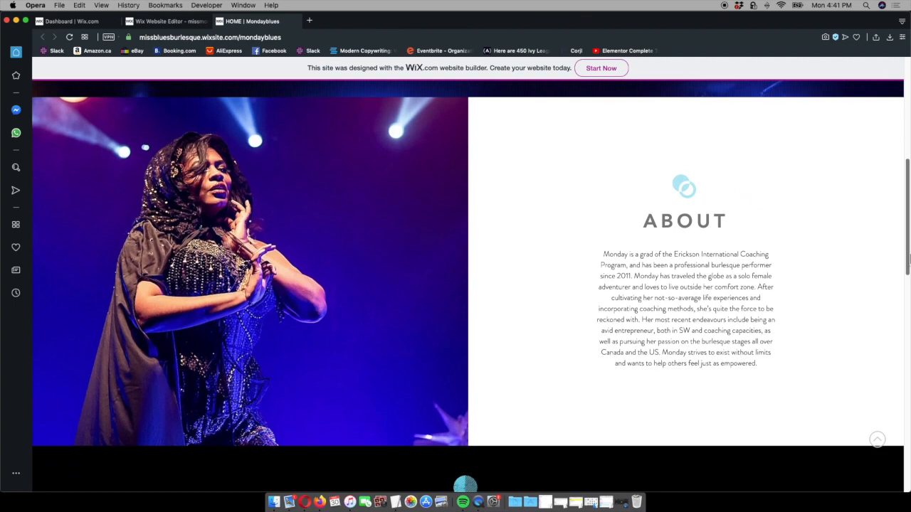
{"action": "scroll", "coordinate": [894, 235], "scroll_direction": "down", "scroll_amount": 4}
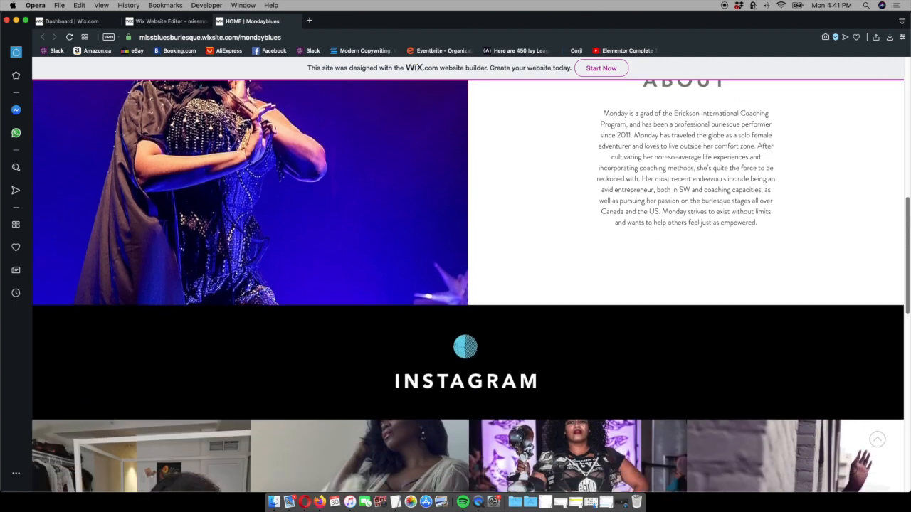
{"action": "scroll", "coordinate": [468, 285], "scroll_direction": "down", "scroll_amount": 7}
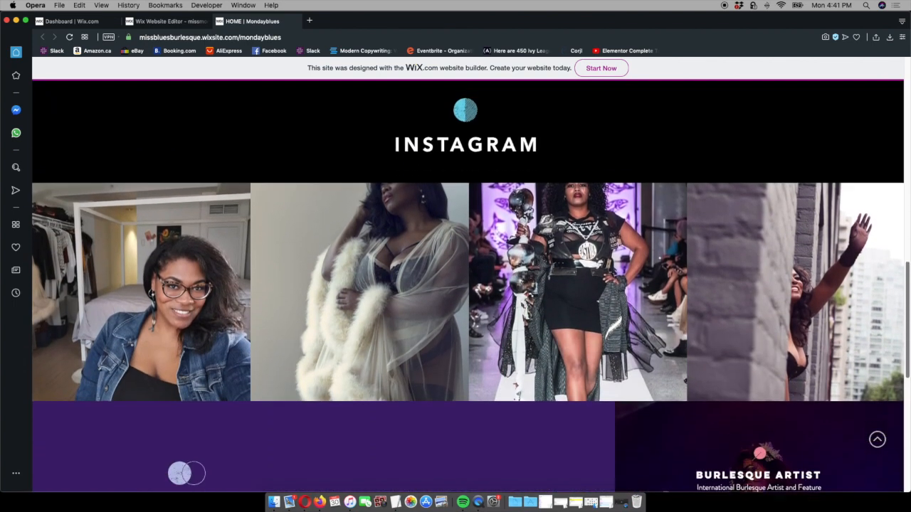
{"action": "scroll", "coordinate": [908, 347], "scroll_direction": "down", "scroll_amount": 5}
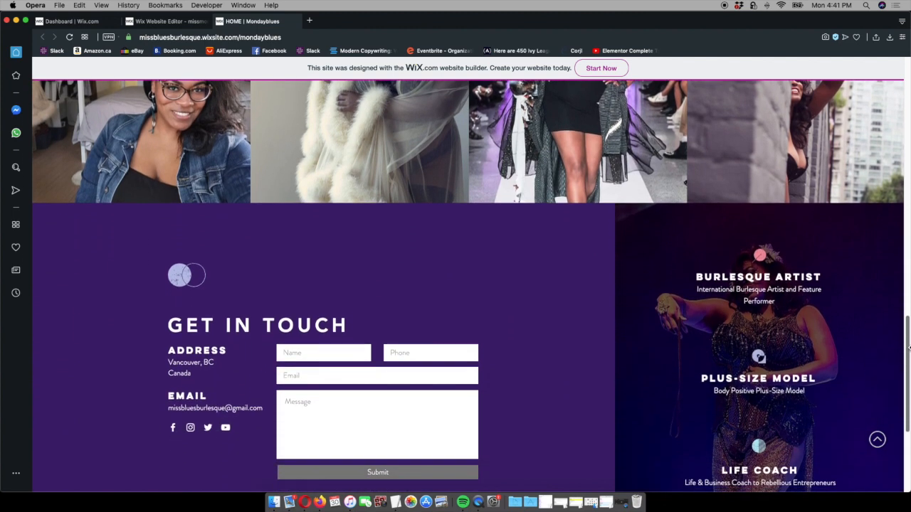
{"action": "left_click_drag", "start_coordinate": [910, 347], "coordinate": [909, 347]}
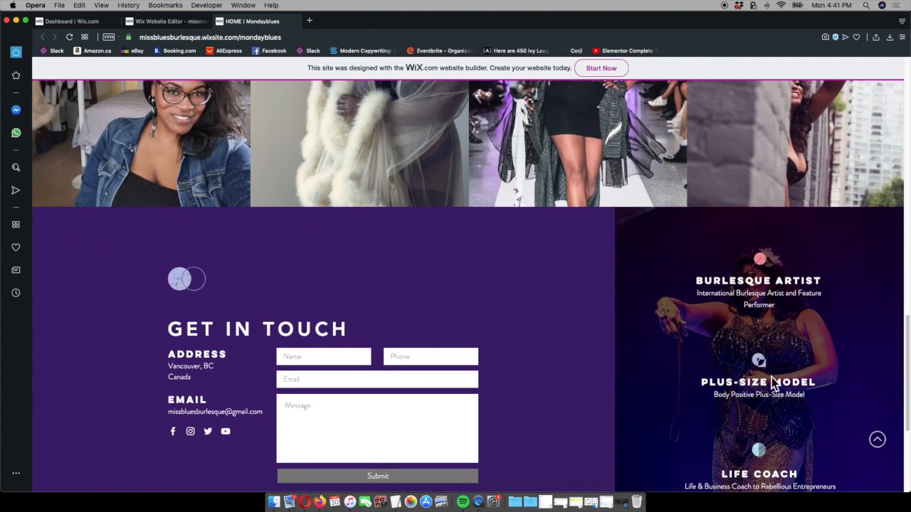
{"action": "left_click_drag", "start_coordinate": [910, 379], "coordinate": [910, 124]}
{"action": "left_click", "coordinate": [167, 21]}
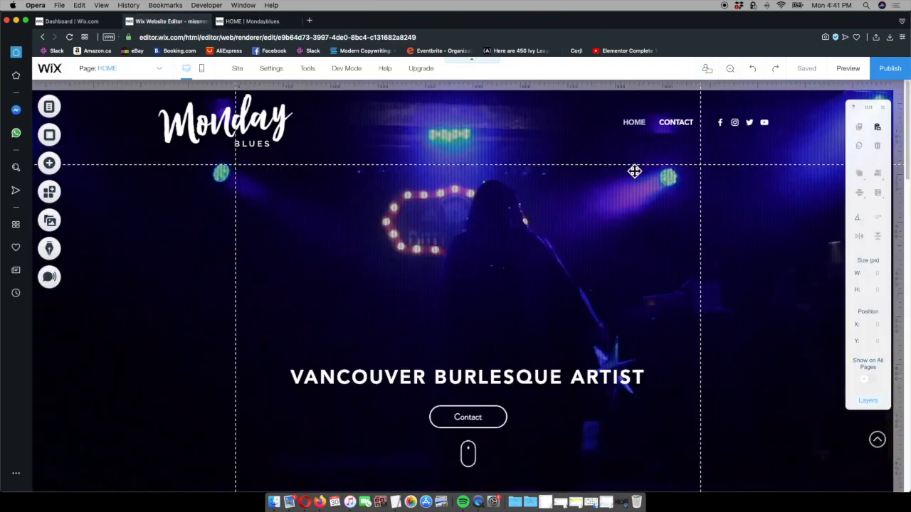
Replace the mouse-shaped vector art below the hero's Contact button with the textured pink circle crossed by a diagonal line from Media from Wix
{"action": "left_click", "coordinate": [470, 455]}
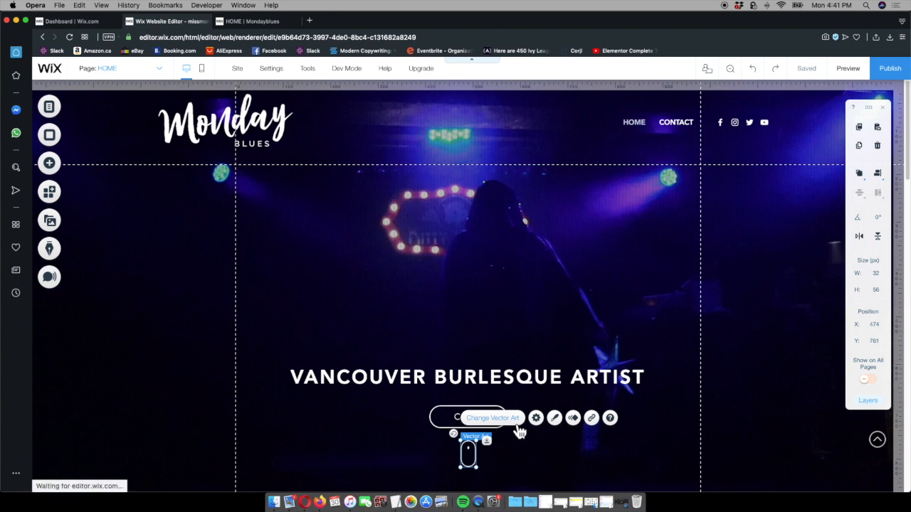
{"action": "left_click", "coordinate": [498, 416]}
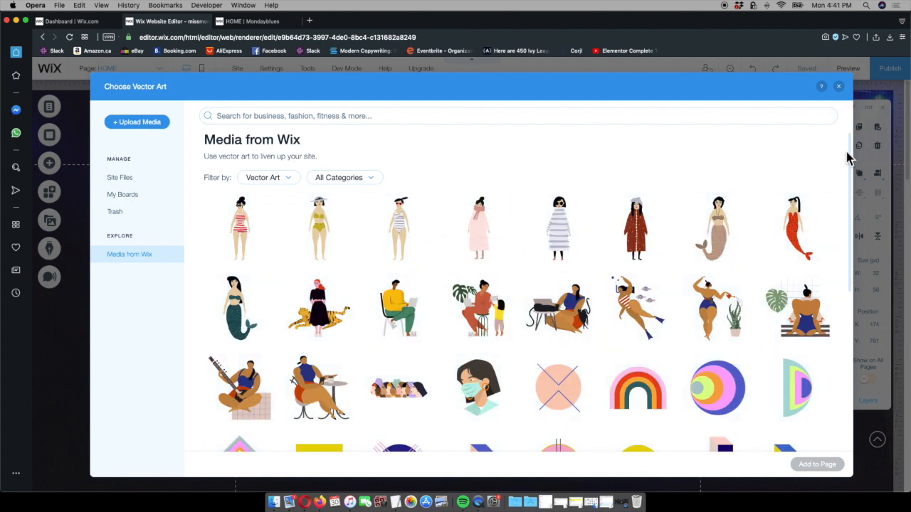
{"action": "scroll", "coordinate": [850, 207], "scroll_direction": "down", "scroll_amount": 2}
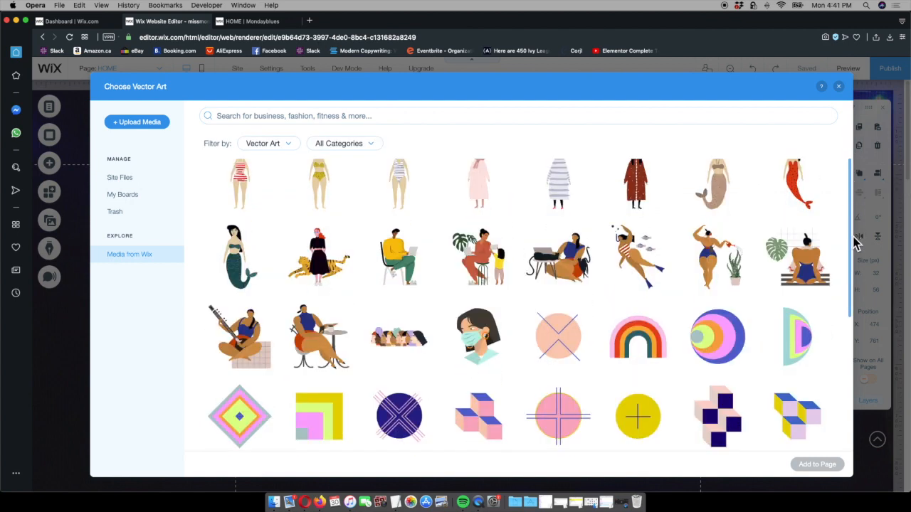
{"action": "scroll", "coordinate": [850, 257], "scroll_direction": "down", "scroll_amount": 5}
{"action": "scroll", "coordinate": [847, 327], "scroll_direction": "down", "scroll_amount": 15}
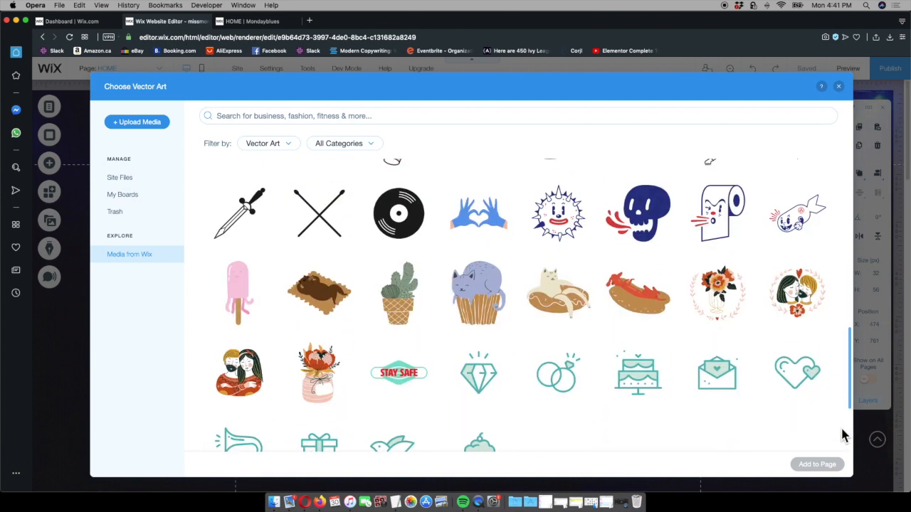
{"action": "scroll", "coordinate": [842, 441], "scroll_direction": "down", "scroll_amount": 6}
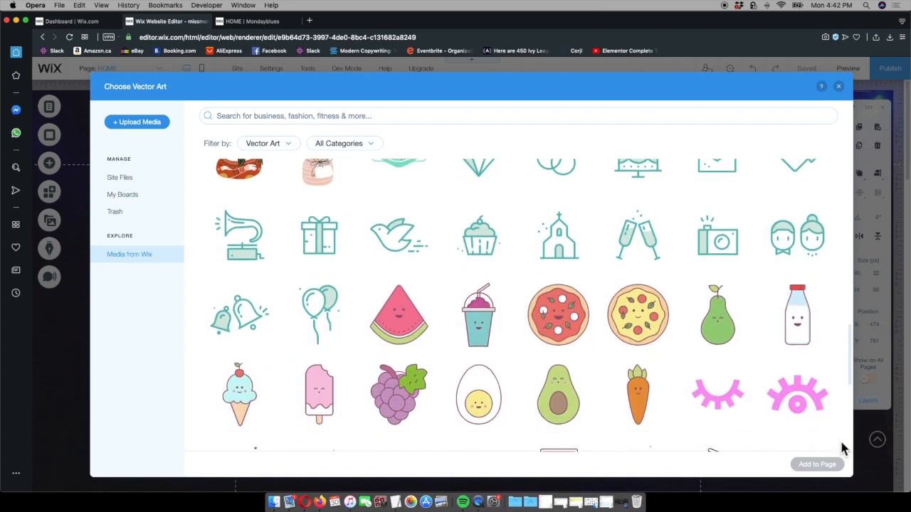
{"action": "scroll", "coordinate": [858, 381], "scroll_direction": "down", "scroll_amount": 3}
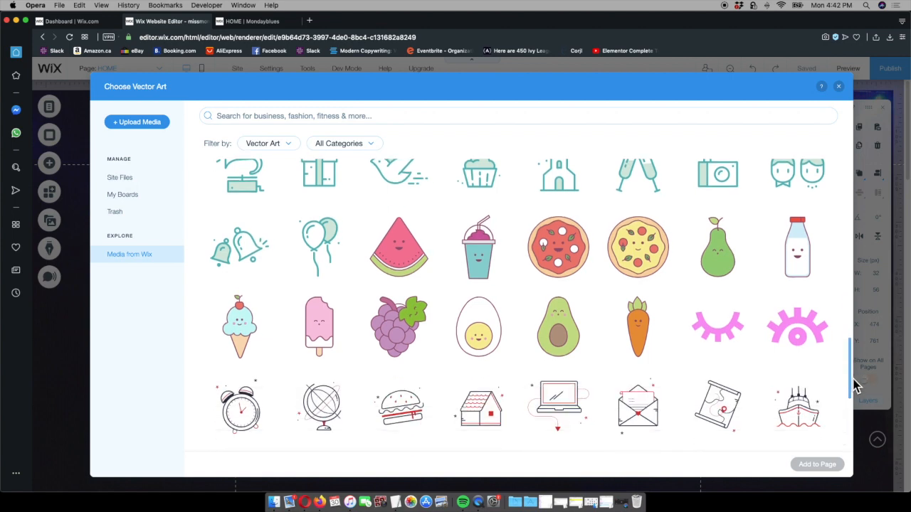
{"action": "scroll", "coordinate": [855, 388], "scroll_direction": "down", "scroll_amount": 3}
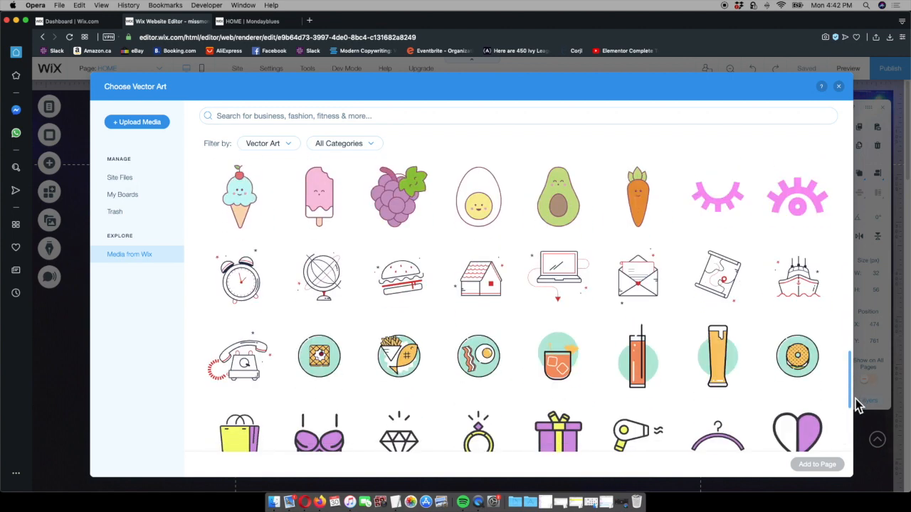
{"action": "scroll", "coordinate": [854, 440], "scroll_direction": "down", "scroll_amount": 7}
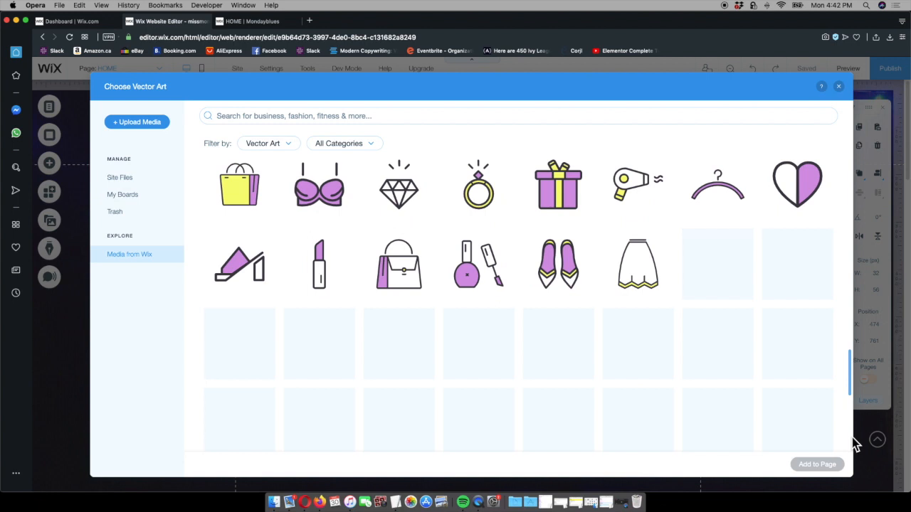
{"action": "left_click_drag", "start_coordinate": [851, 367], "coordinate": [853, 421]}
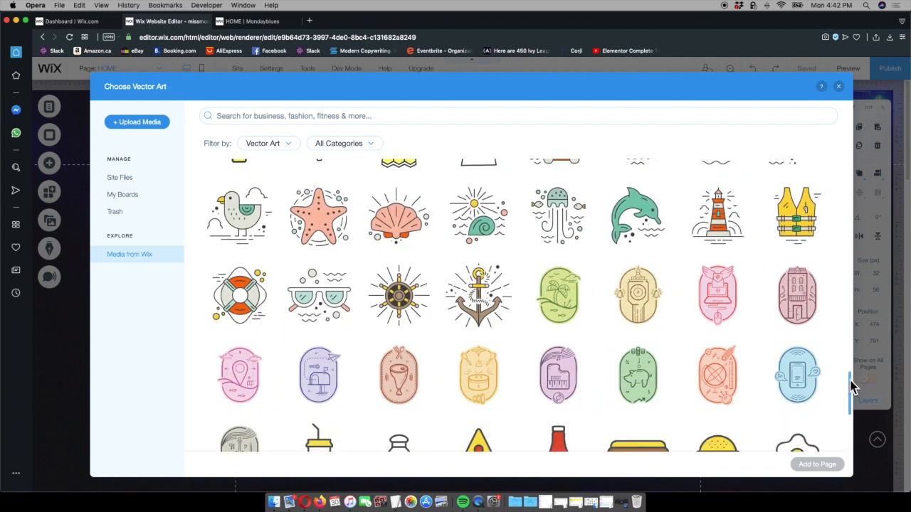
{"action": "left_click_drag", "start_coordinate": [852, 406], "coordinate": [847, 443]}
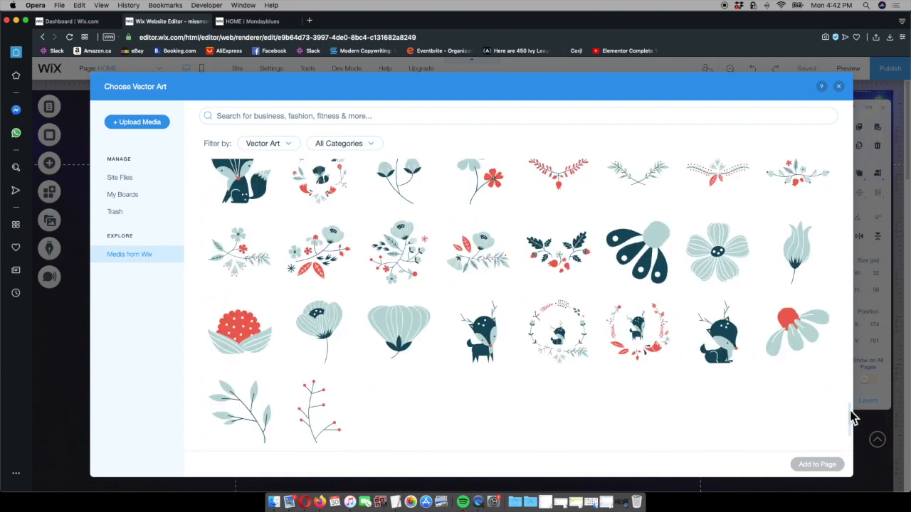
{"action": "left_click_drag", "start_coordinate": [851, 431], "coordinate": [851, 441]}
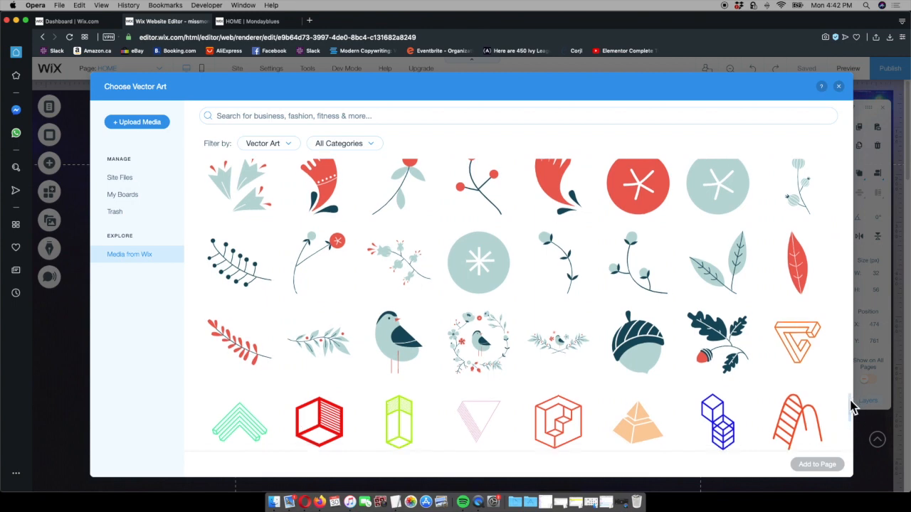
{"action": "left_click_drag", "start_coordinate": [854, 407], "coordinate": [855, 413]}
{"action": "scroll", "coordinate": [854, 413], "scroll_direction": "down", "scroll_amount": 1}
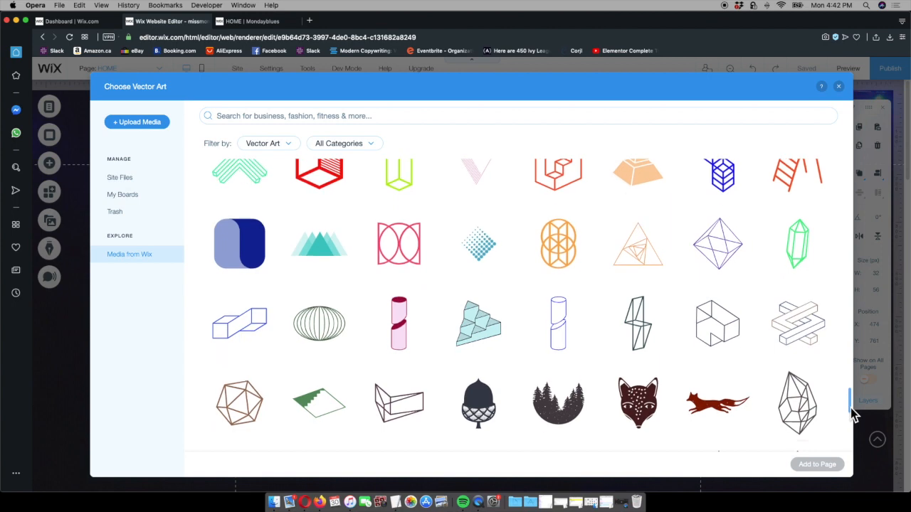
{"action": "left_click_drag", "start_coordinate": [854, 414], "coordinate": [855, 450]}
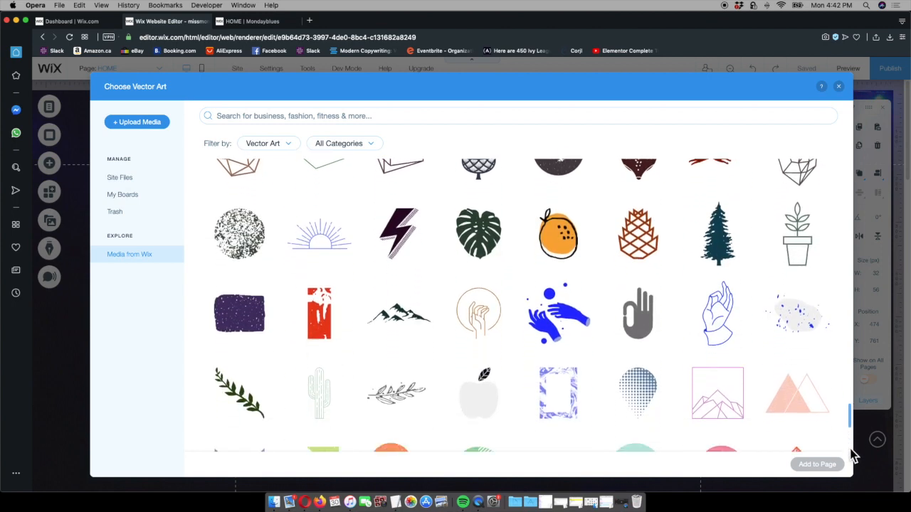
{"action": "scroll", "coordinate": [854, 427], "scroll_direction": "down", "scroll_amount": 10}
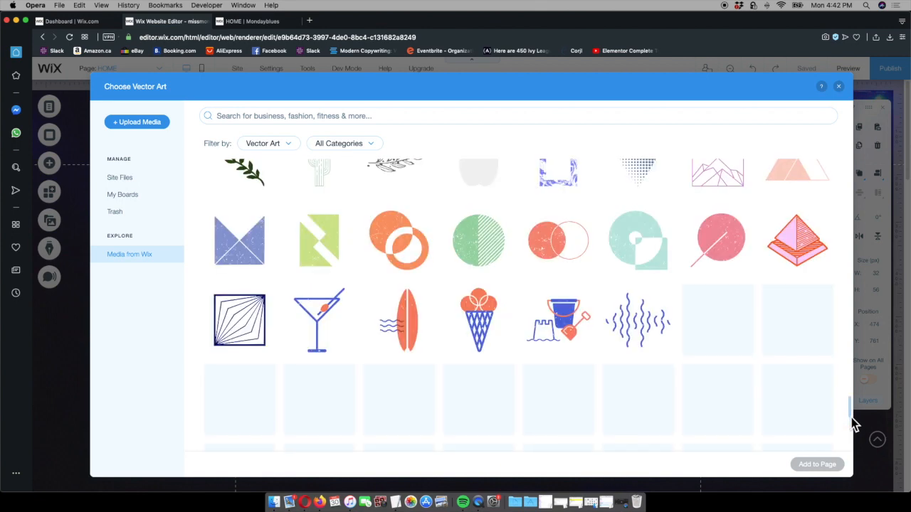
{"action": "scroll", "coordinate": [854, 424], "scroll_direction": "up", "scroll_amount": 2}
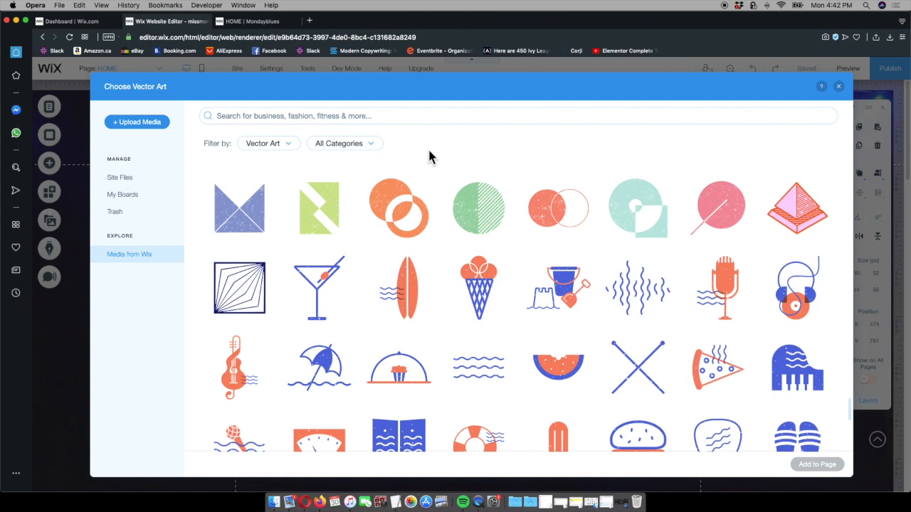
{"action": "left_click", "coordinate": [733, 220]}
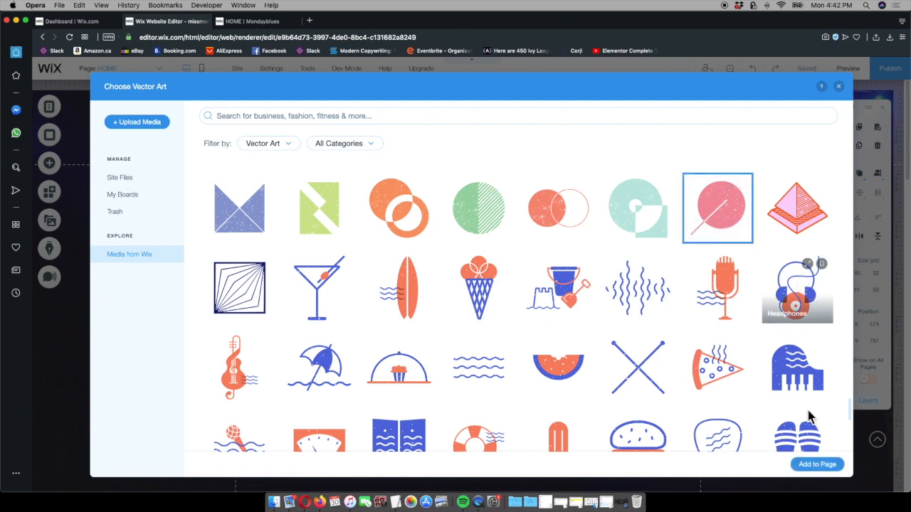
{"action": "left_click", "coordinate": [817, 465]}
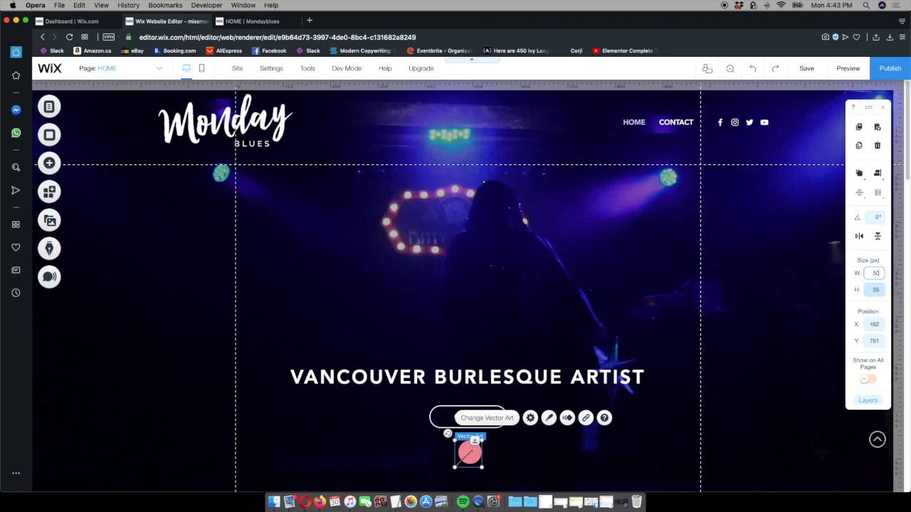
Set the new hero vector art's width to 50 px and compare it with the icon on the published page
{"action": "key", "text": "Return"}
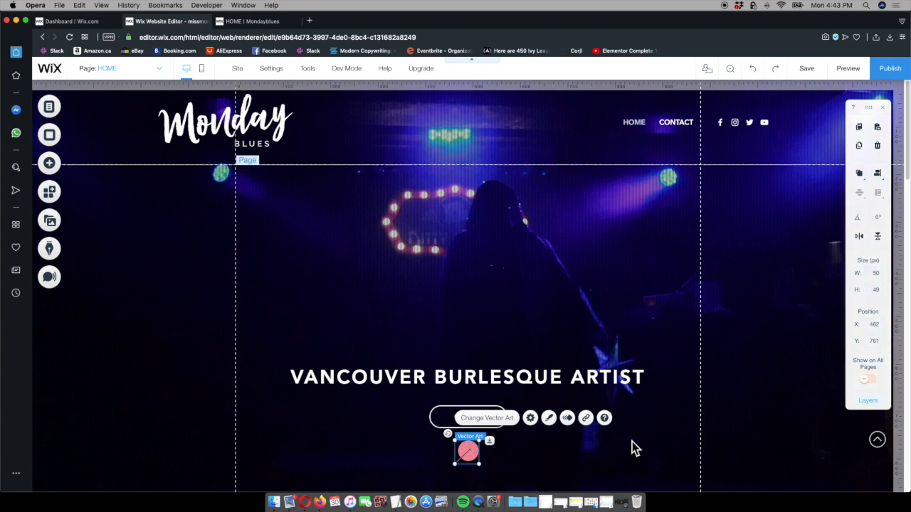
{"action": "scroll", "coordinate": [709, 427], "scroll_direction": "down", "scroll_amount": 2}
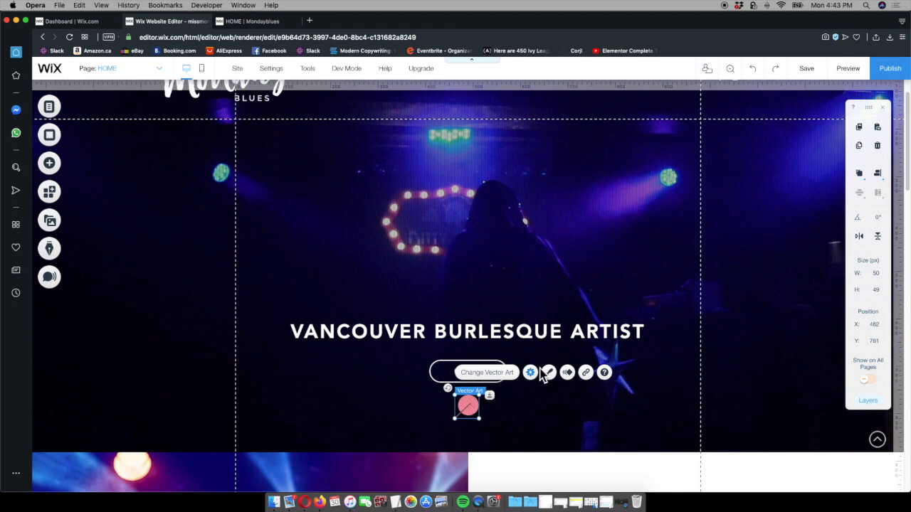
{"action": "left_click", "coordinate": [276, 21]}
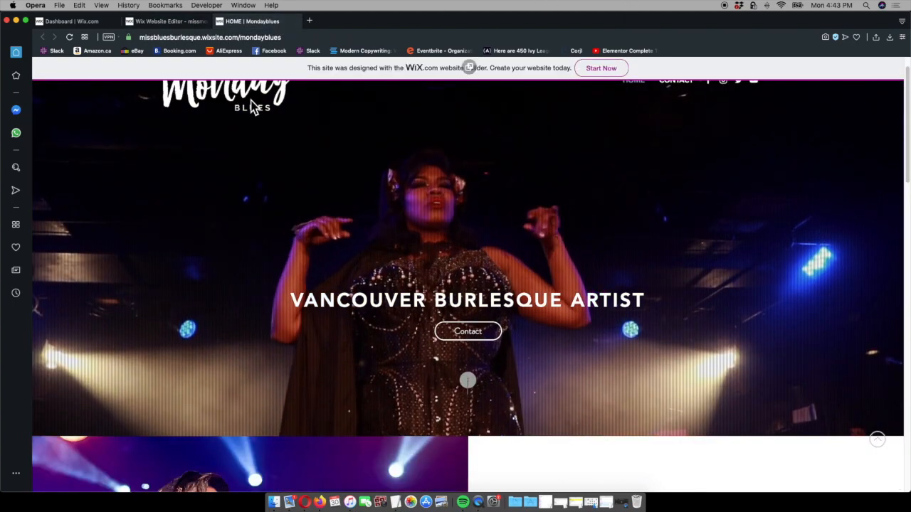
{"action": "left_click", "coordinate": [178, 23]}
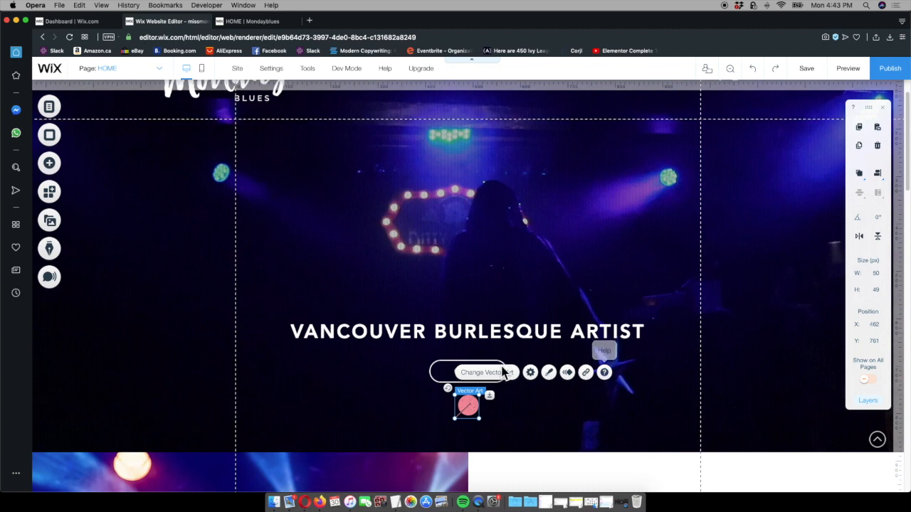
Change the hero vector art's fill color to the site's gray #AAAAAA and close its design settings
{"action": "left_click", "coordinate": [548, 373]}
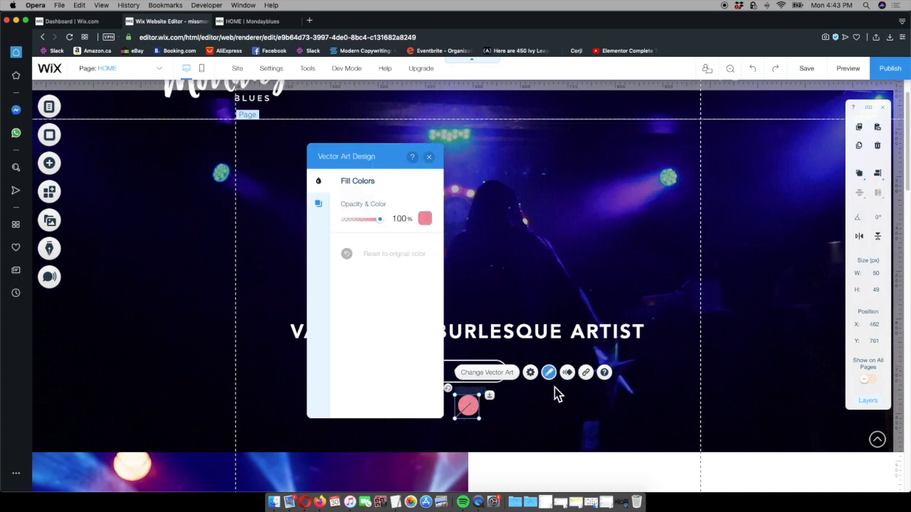
{"action": "left_click", "coordinate": [431, 222]}
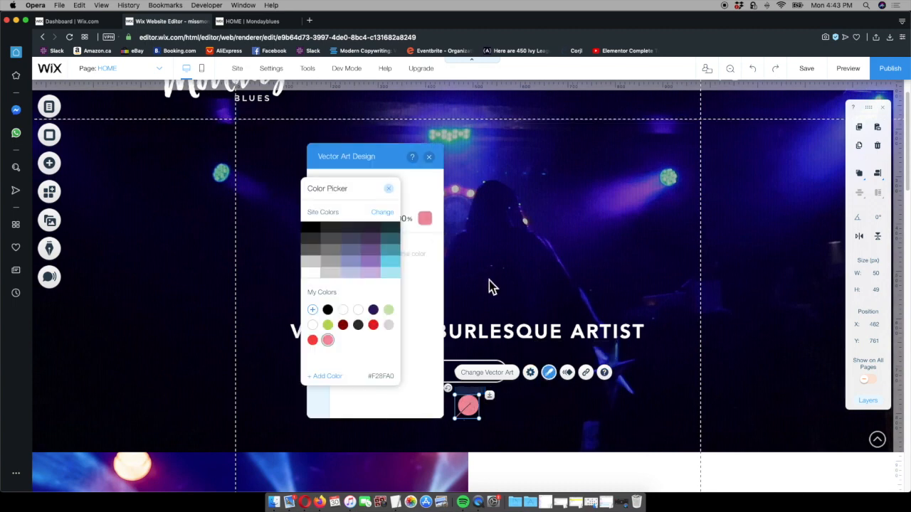
{"action": "left_click", "coordinate": [335, 264]}
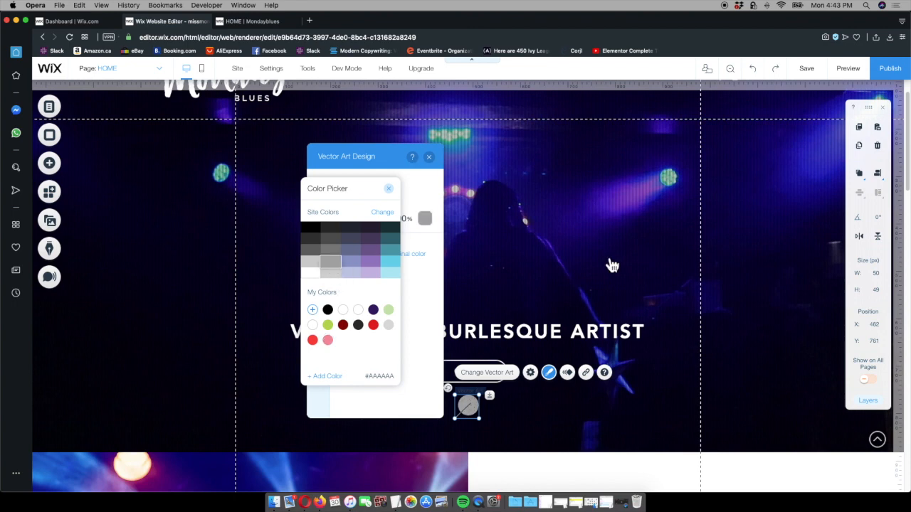
{"action": "left_click", "coordinate": [390, 189]}
{"action": "left_click", "coordinate": [429, 156]}
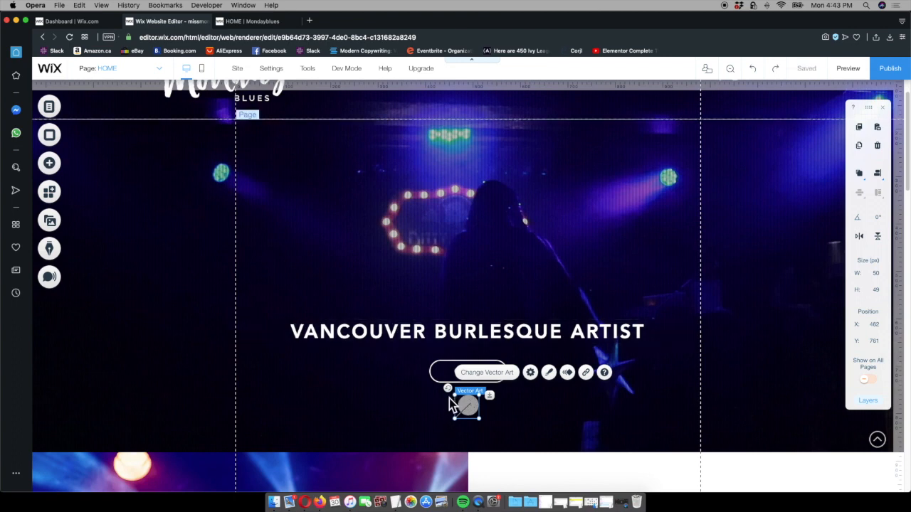
Rotate the hero vector art to 315° and place it a little lower, centered beneath the Contact button
{"action": "left_click_drag", "start_coordinate": [456, 398], "coordinate": [441, 425]}
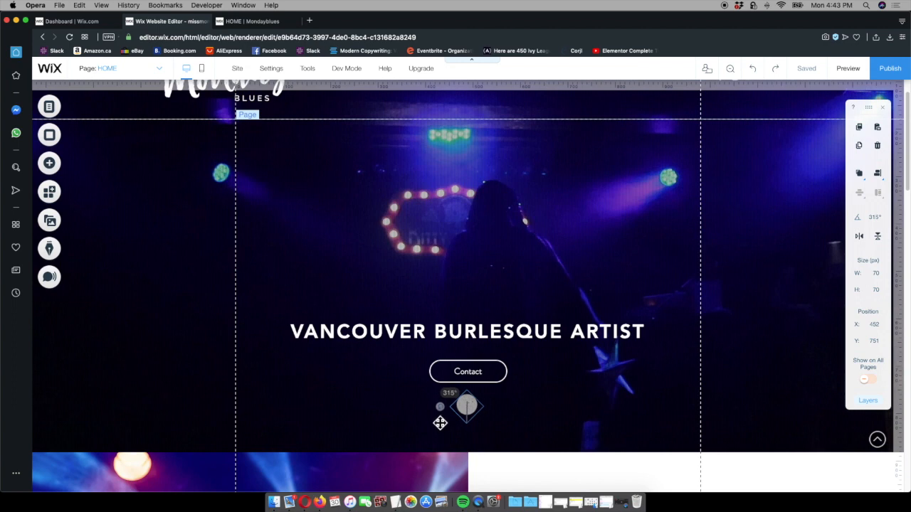
{"action": "left_click_drag", "start_coordinate": [441, 424], "coordinate": [441, 424]}
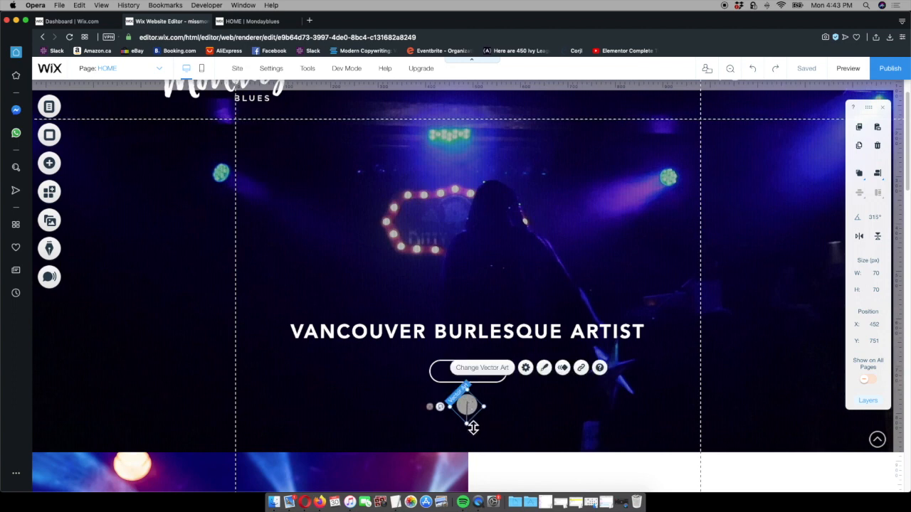
{"action": "left_click_drag", "start_coordinate": [468, 407], "coordinate": [473, 425]}
{"action": "left_click", "coordinate": [605, 428]}
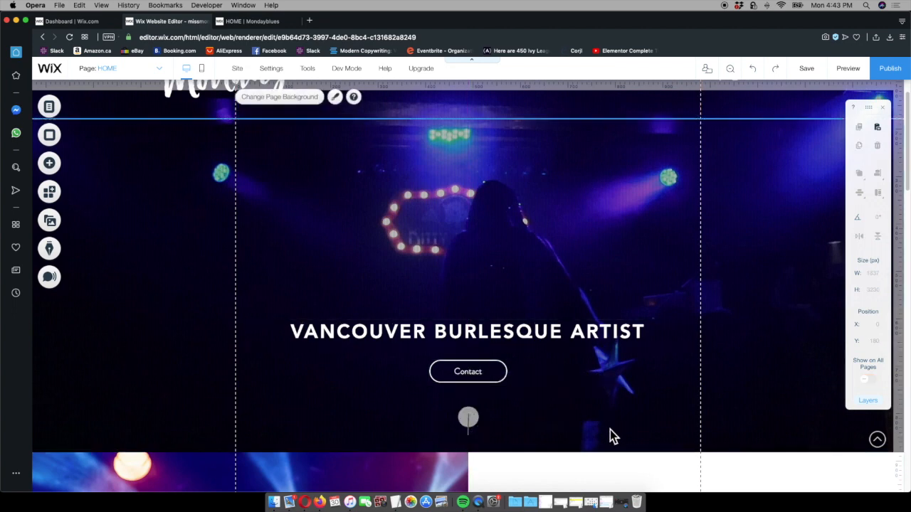
{"action": "scroll", "coordinate": [629, 441], "scroll_direction": "up", "scroll_amount": 2}
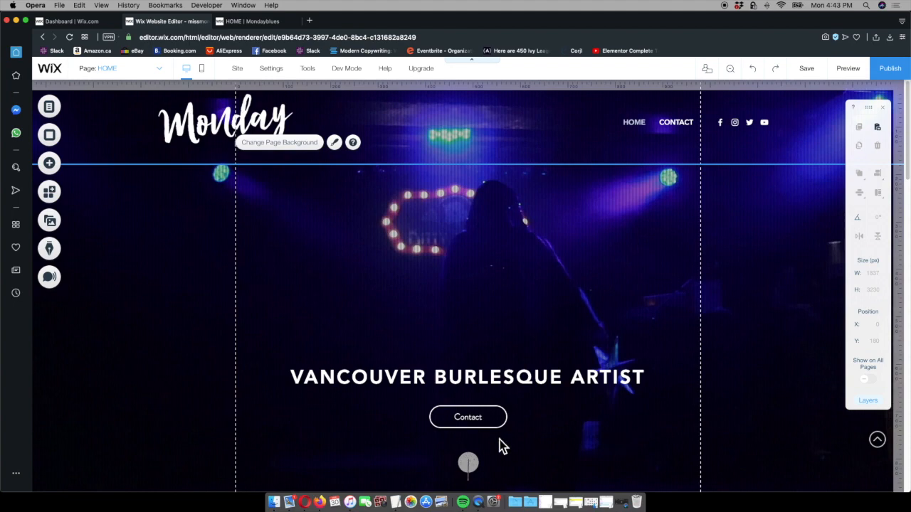
{"action": "scroll", "coordinate": [602, 429], "scroll_direction": "down", "scroll_amount": 10}
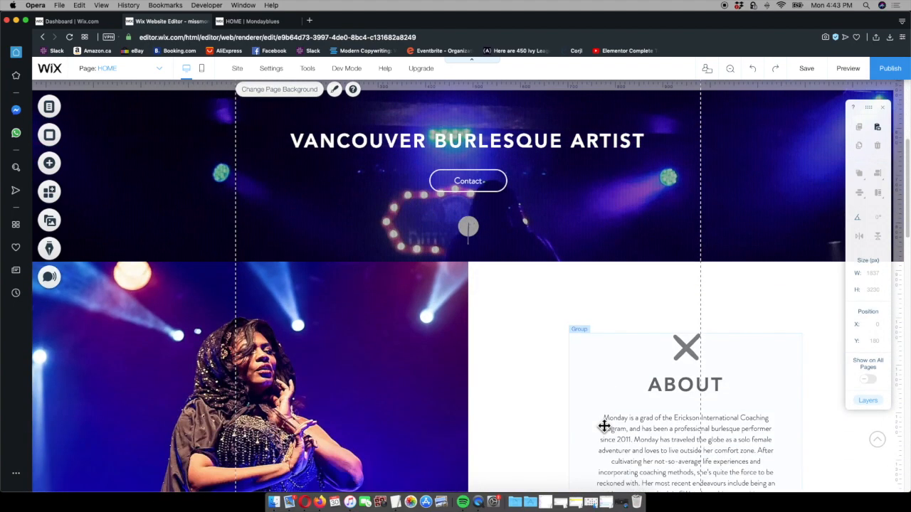
{"action": "scroll", "coordinate": [605, 427], "scroll_direction": "up", "scroll_amount": 10}
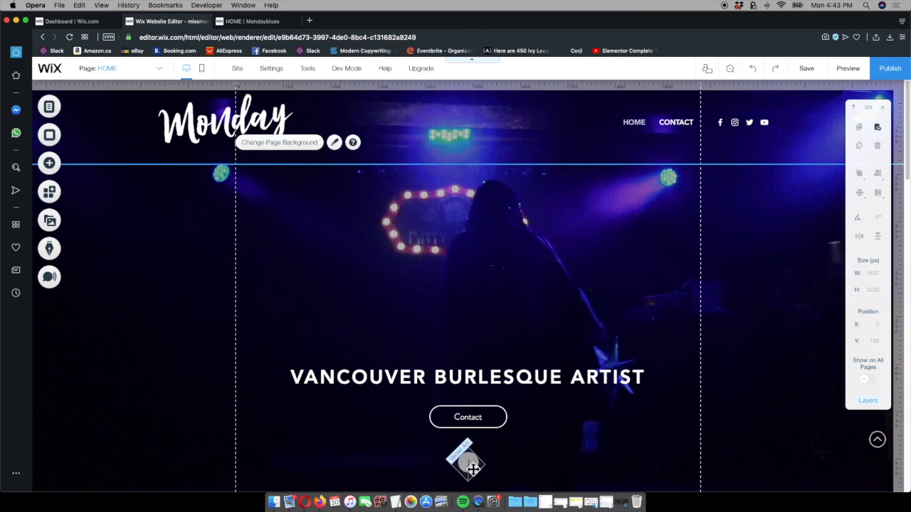
{"action": "scroll", "coordinate": [532, 443], "scroll_direction": "down", "scroll_amount": 2}
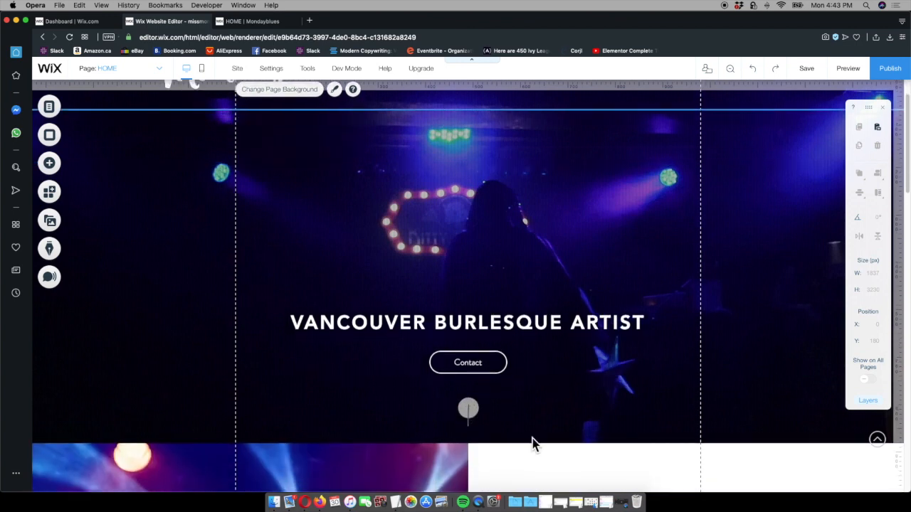
Replace the X-shaped vector art above the About heading with the green half-striped circle from Media from Wix
{"action": "scroll", "coordinate": [533, 443], "scroll_direction": "down", "scroll_amount": 3}
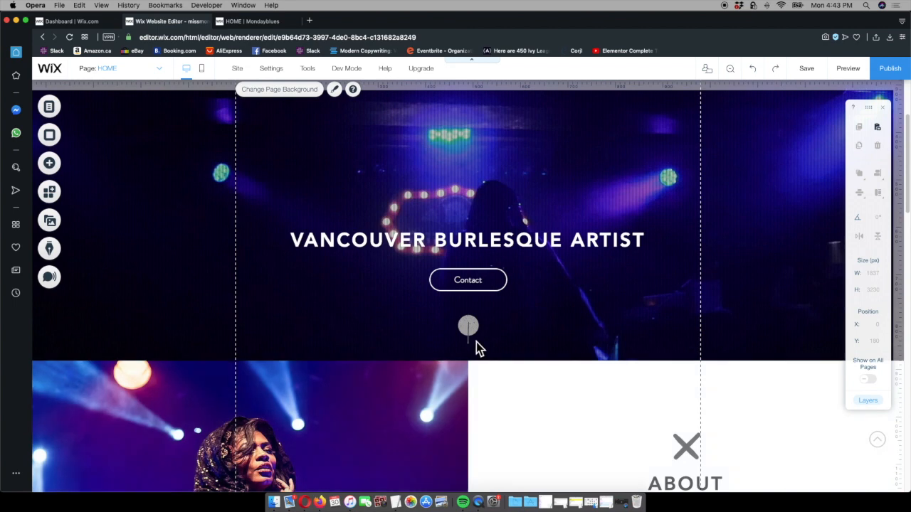
{"action": "scroll", "coordinate": [715, 410], "scroll_direction": "down", "scroll_amount": 3}
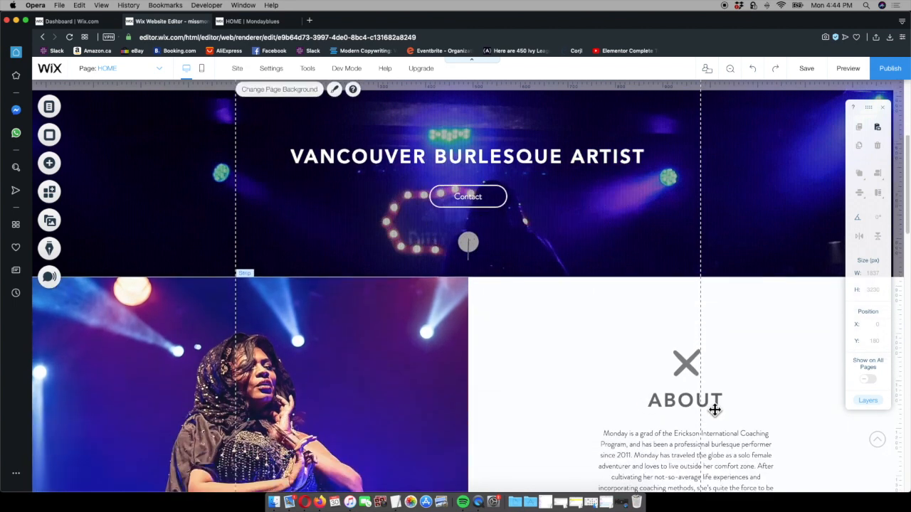
{"action": "left_click", "coordinate": [690, 361]}
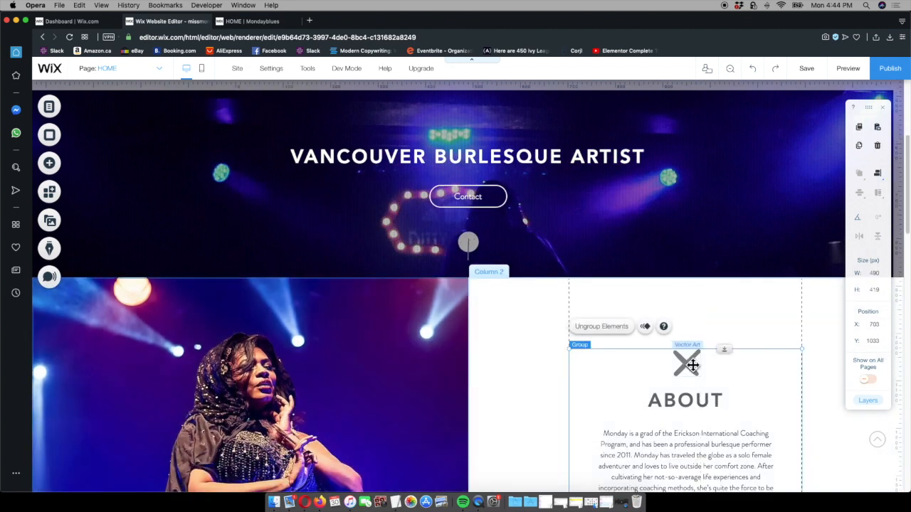
{"action": "left_click", "coordinate": [690, 365]}
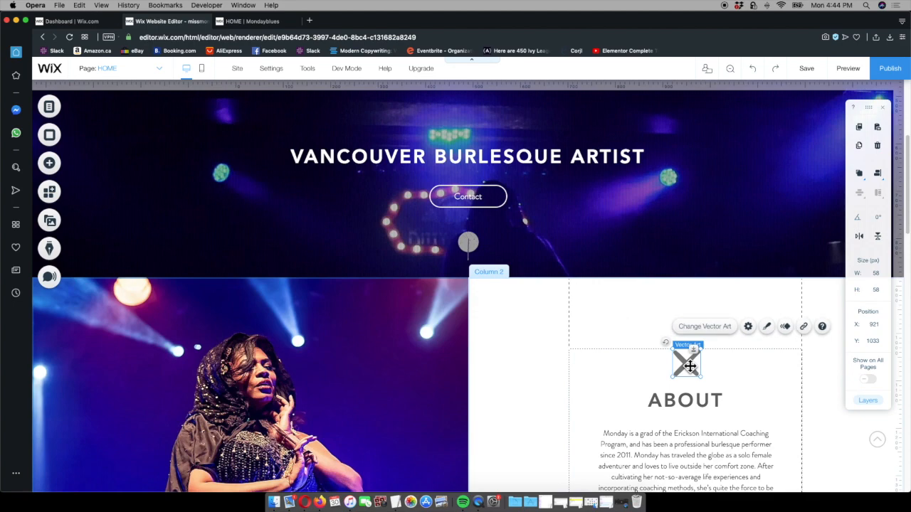
{"action": "left_click", "coordinate": [705, 327]}
{"action": "scroll", "coordinate": [847, 377], "scroll_direction": "down", "scroll_amount": 10}
{"action": "left_click_drag", "start_coordinate": [846, 374], "coordinate": [852, 456]}
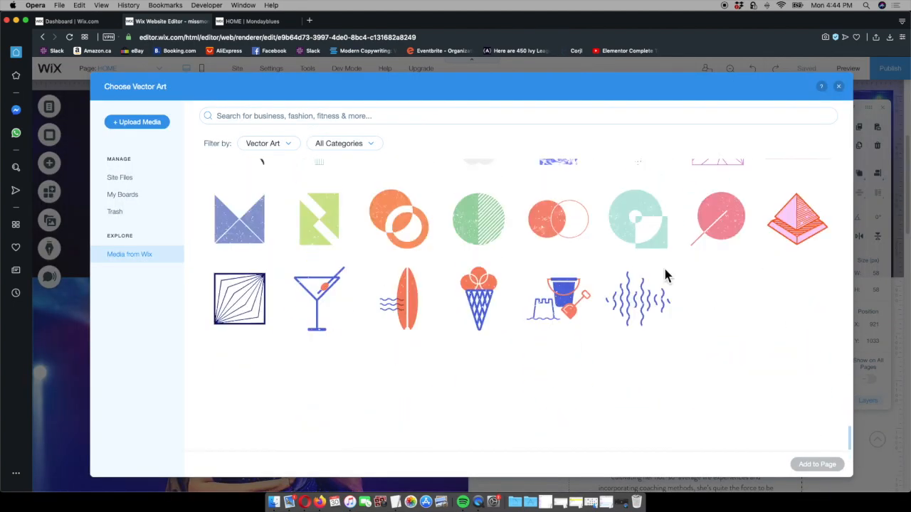
{"action": "left_click", "coordinate": [479, 223]}
{"action": "left_click", "coordinate": [818, 465]}
Size the About vector art to 50 by 50 px and open its fill color, leaving the color as is
{"action": "left_click", "coordinate": [876, 273]}
{"action": "type", "text": "50"}
{"action": "left_click", "coordinate": [884, 292]}
{"action": "type", "text": "50"}
{"action": "left_click", "coordinate": [685, 361]}
{"action": "left_click", "coordinate": [686, 361]}
{"action": "left_click", "coordinate": [766, 327]}
{"action": "left_click", "coordinate": [643, 195]}
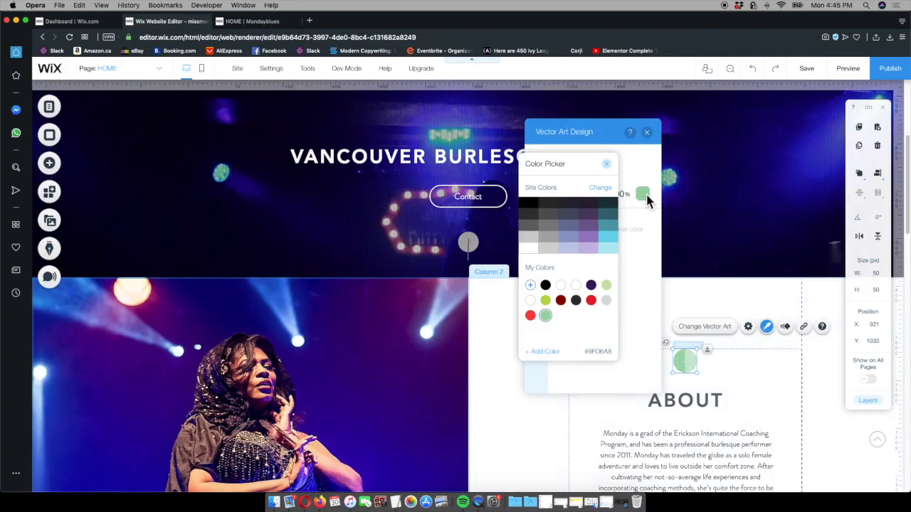
{"action": "left_click", "coordinate": [647, 131]}
Replace the About vector art with the red circle overlapping an outlined circle and set its width and height to 50 px
{"action": "left_click", "coordinate": [704, 326]}
{"action": "left_click_drag", "start_coordinate": [852, 163], "coordinate": [852, 428]}
{"action": "left_click", "coordinate": [717, 299]}
{"action": "left_click", "coordinate": [817, 465]}
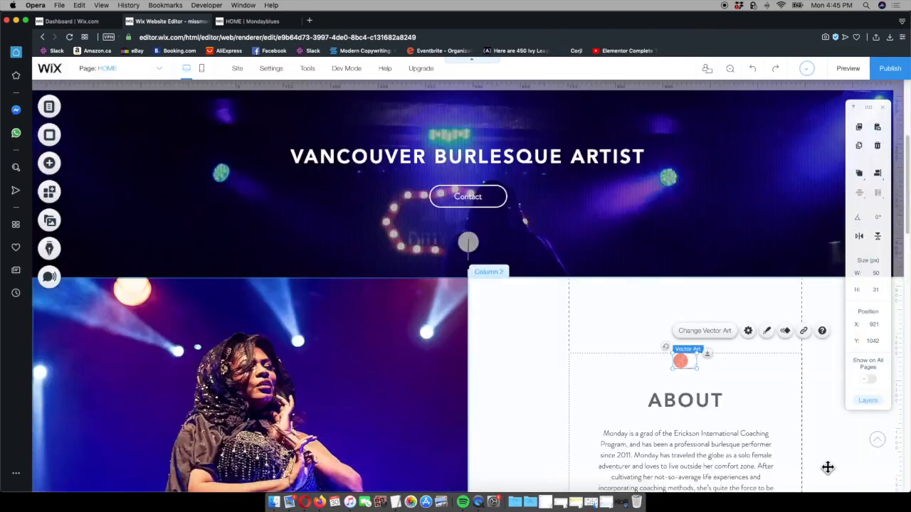
{"action": "left_click", "coordinate": [876, 273]}
{"action": "type", "text": "50"}
{"action": "left_click", "coordinate": [885, 291]}
{"action": "type", "text": "50"}
Replace the vector art above the Instagram heading with the green half-striped circle from Media from Wix
{"action": "scroll", "coordinate": [809, 396], "scroll_direction": "down", "scroll_amount": 8}
{"action": "left_click", "coordinate": [468, 296]}
{"action": "left_click", "coordinate": [488, 262]}
{"action": "scroll", "coordinate": [839, 389], "scroll_direction": "down", "scroll_amount": 20}
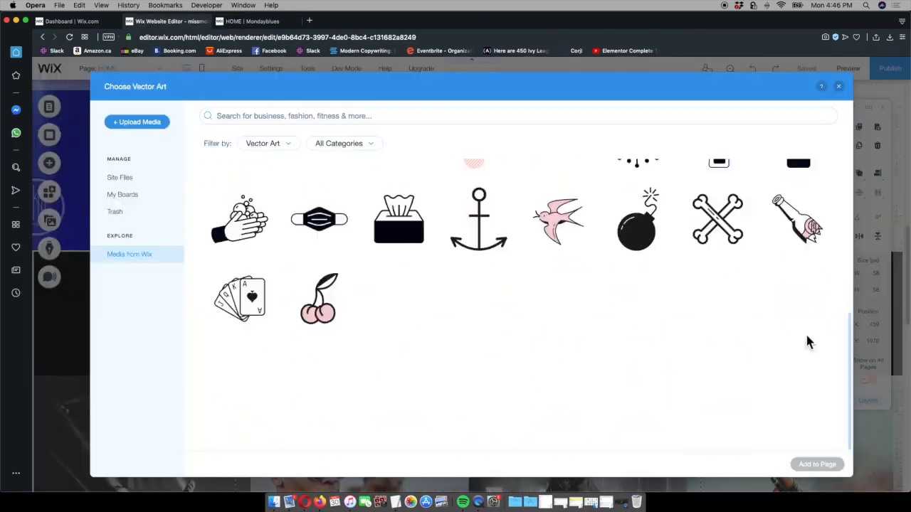
{"action": "scroll", "coordinate": [798, 315], "scroll_direction": "down", "scroll_amount": 20}
{"action": "left_click", "coordinate": [481, 220]}
{"action": "left_click", "coordinate": [817, 465]}
Open the Instagram vector art's fill color for editing and check the icon's color on the published page
{"action": "left_click", "coordinate": [546, 262]}
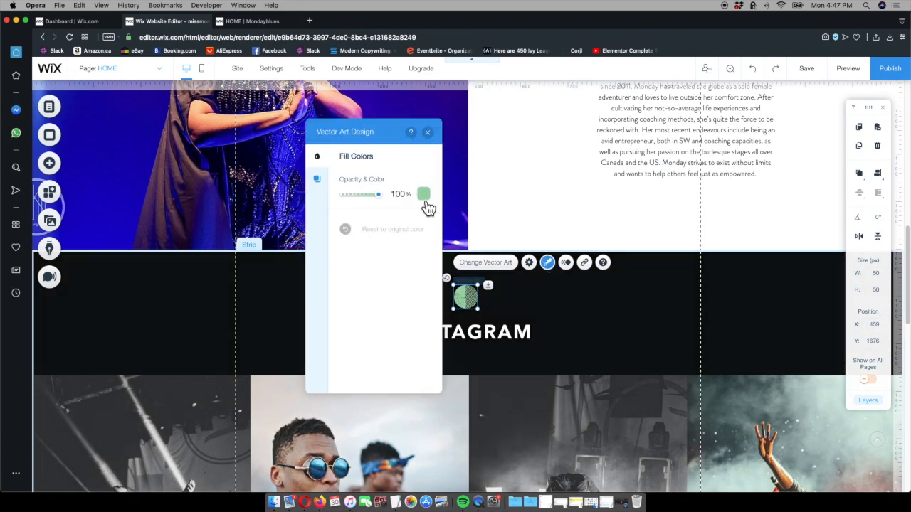
{"action": "left_click", "coordinate": [421, 193]}
{"action": "left_click", "coordinate": [252, 22]}
{"action": "left_click", "coordinate": [171, 22]}
Compare the Get in Touch section's icons in the editor with those on the published page
{"action": "scroll", "coordinate": [763, 271], "scroll_direction": "down", "scroll_amount": 8}
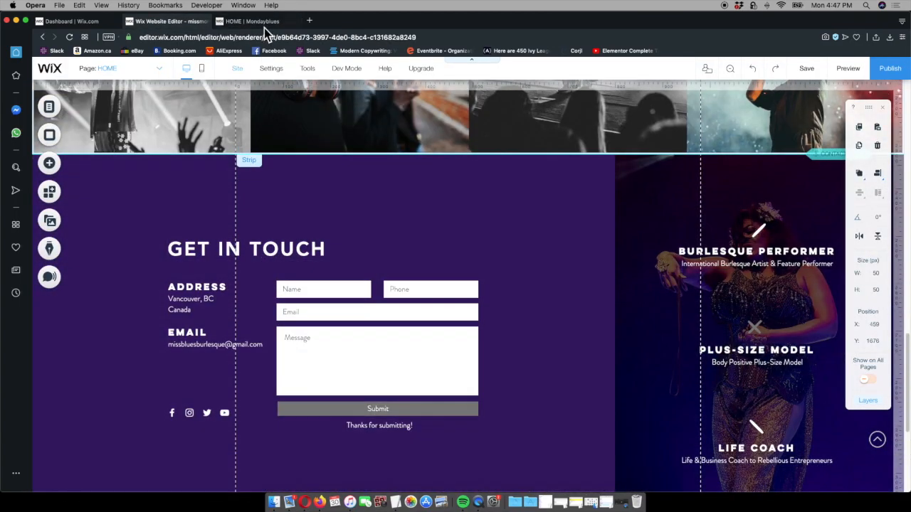
{"action": "left_click", "coordinate": [260, 22]}
{"action": "scroll", "coordinate": [494, 299], "scroll_direction": "down", "scroll_amount": 15}
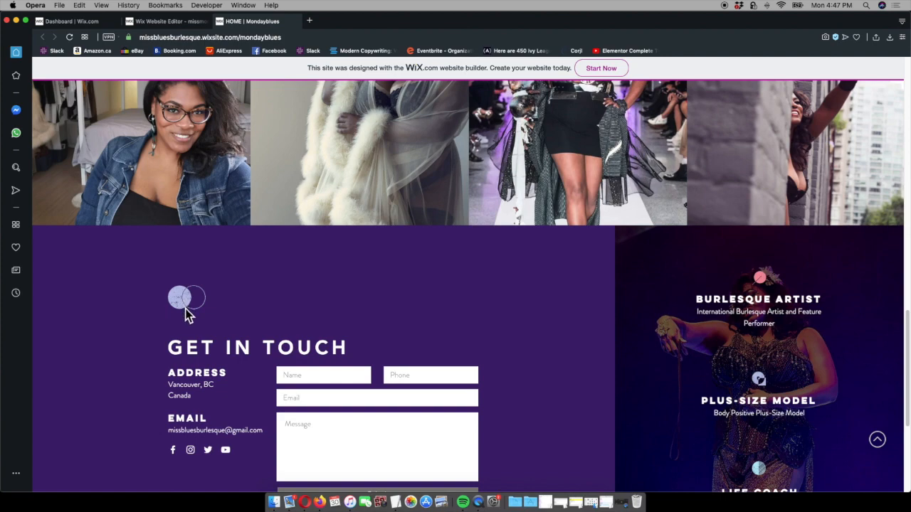
{"action": "left_click", "coordinate": [178, 22]}
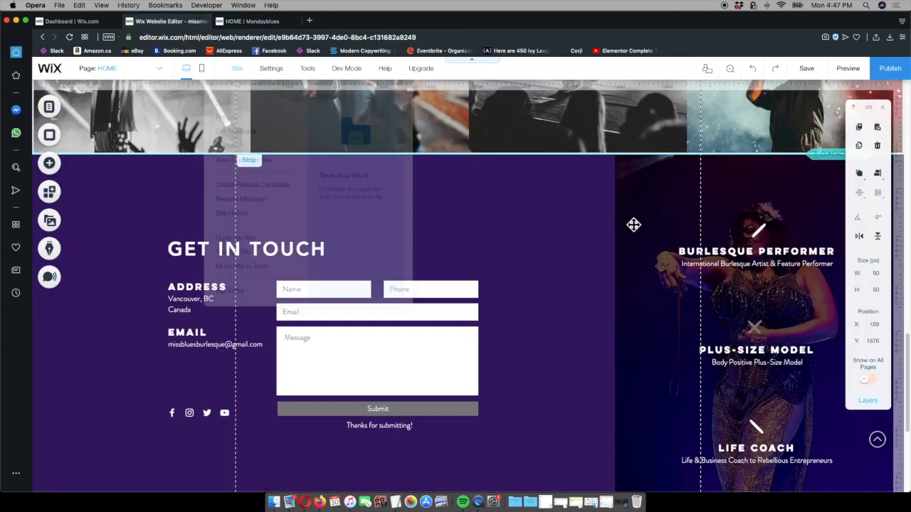
Duplicate the Instagram vector art and place the copy above the Get in Touch heading
{"action": "scroll", "coordinate": [677, 211], "scroll_direction": "up", "scroll_amount": 3}
{"action": "scroll", "coordinate": [677, 211], "scroll_direction": "up", "scroll_amount": 5}
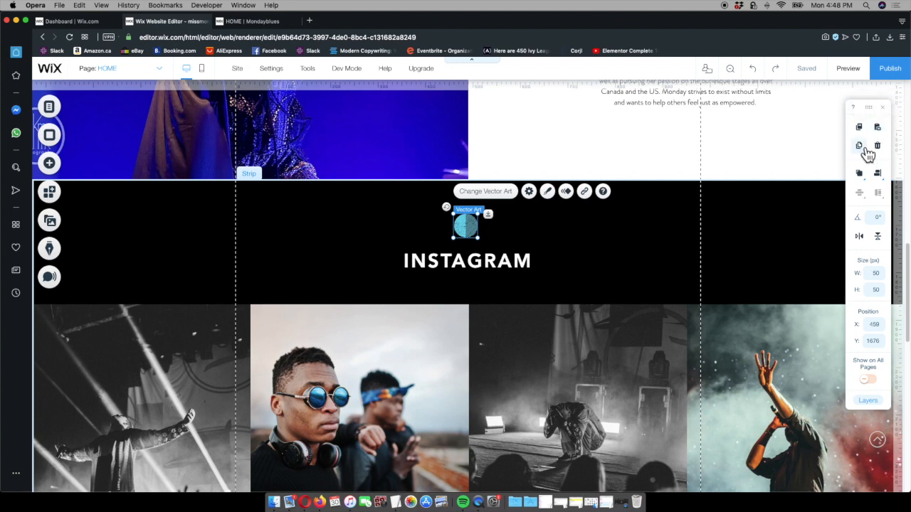
{"action": "left_click", "coordinate": [862, 147]}
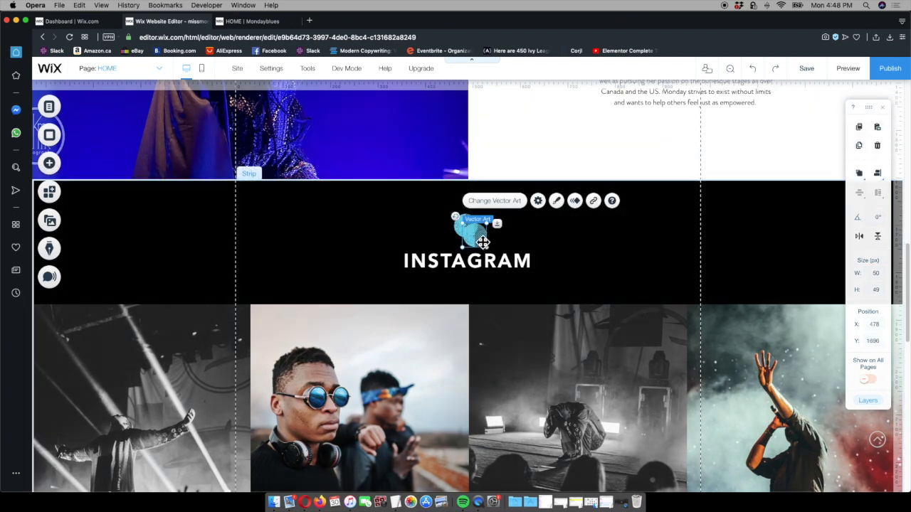
{"action": "left_click_drag", "start_coordinate": [484, 240], "coordinate": [228, 344]}
{"action": "left_click", "coordinate": [511, 359]}
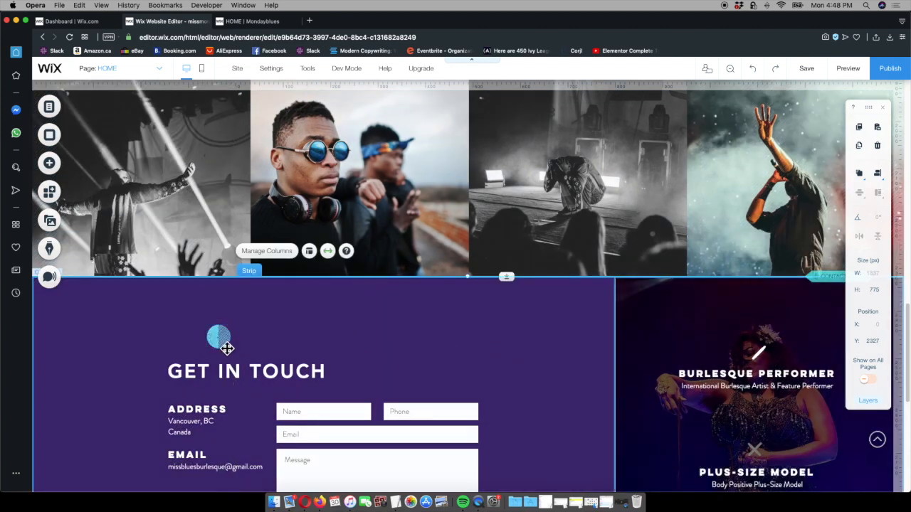
Choose the overlapping circles to replace the Get in Touch vector art, and browse Media from Wix for the Burlesque Performer icon
{"action": "scroll", "coordinate": [807, 401], "scroll_direction": "down", "scroll_amount": 5}
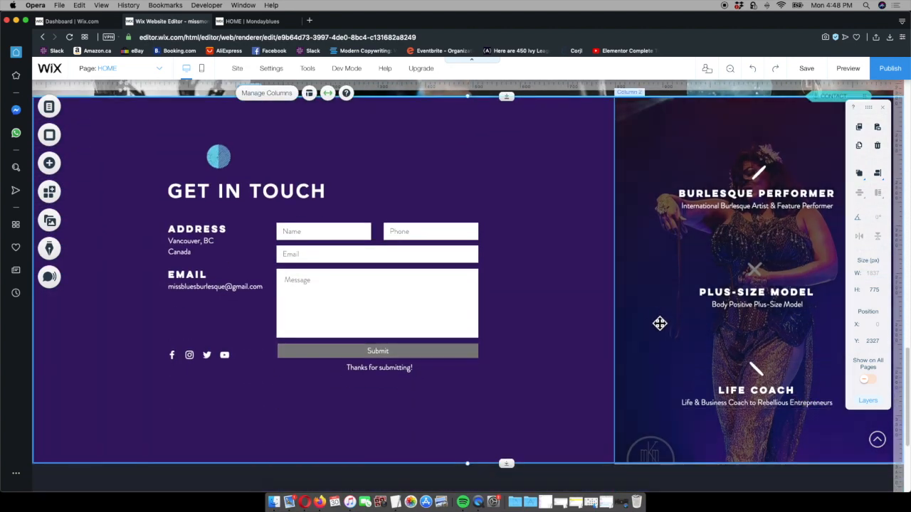
{"action": "scroll", "coordinate": [645, 327], "scroll_direction": "up", "scroll_amount": 5}
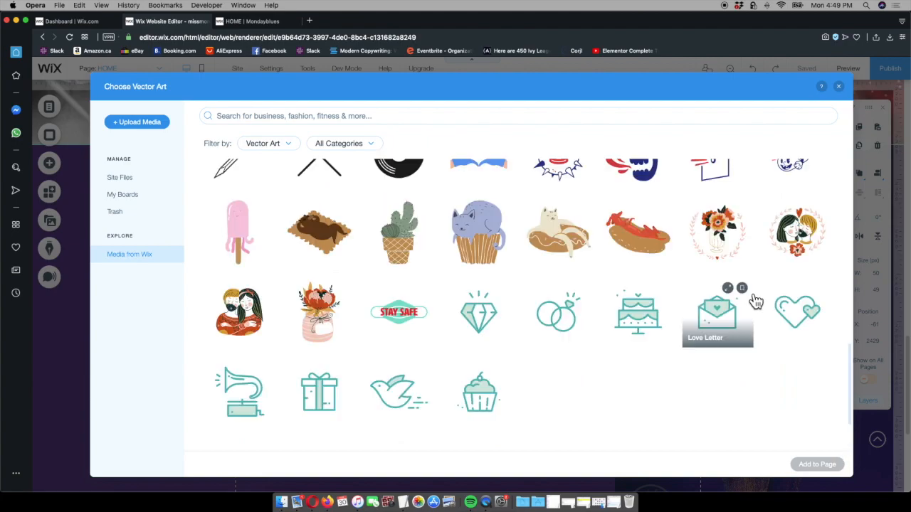
{"action": "scroll", "coordinate": [751, 300], "scroll_direction": "down", "scroll_amount": 10}
{"action": "scroll", "coordinate": [750, 301], "scroll_direction": "down", "scroll_amount": 3}
{"action": "left_click", "coordinate": [553, 366]}
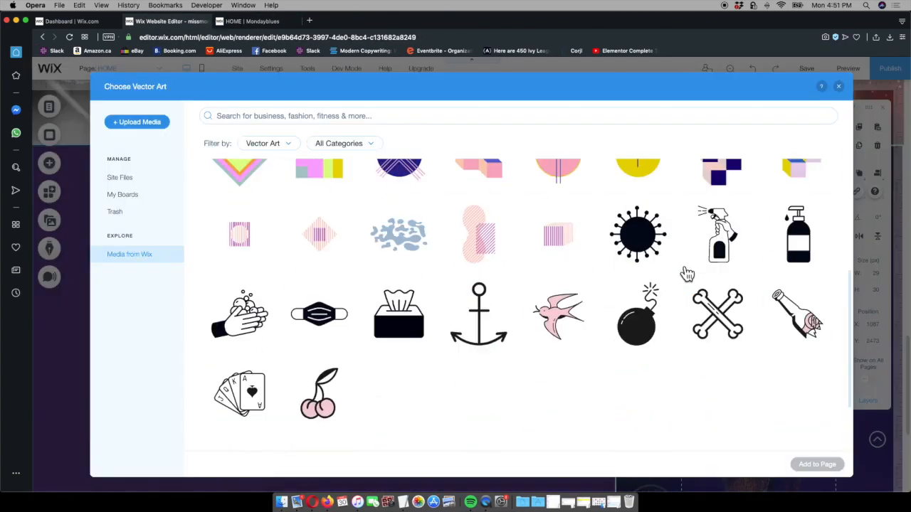
{"action": "scroll", "coordinate": [678, 299], "scroll_direction": "down", "scroll_amount": 10}
{"action": "scroll", "coordinate": [669, 296], "scroll_direction": "down", "scroll_amount": 5}
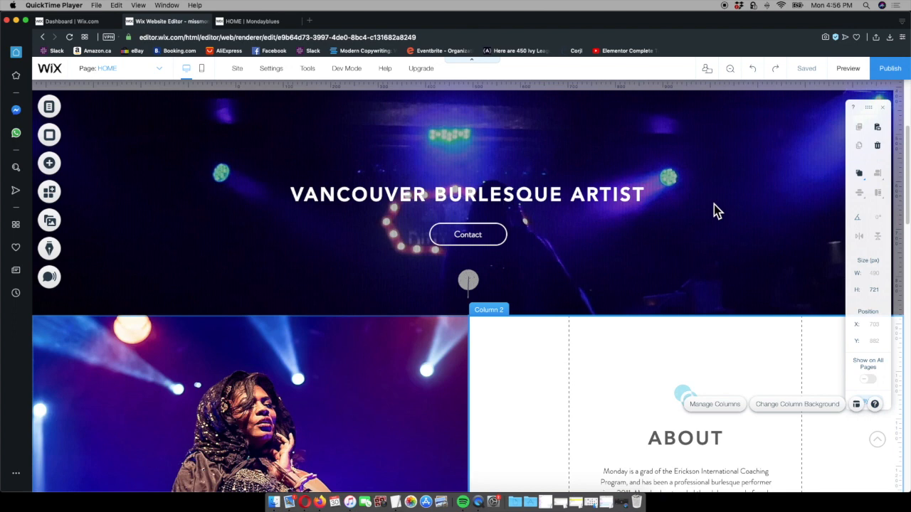
Preview the site and check the new icons in the hero, About and Instagram sections
{"action": "scroll", "coordinate": [718, 210], "scroll_direction": "down", "scroll_amount": 2}
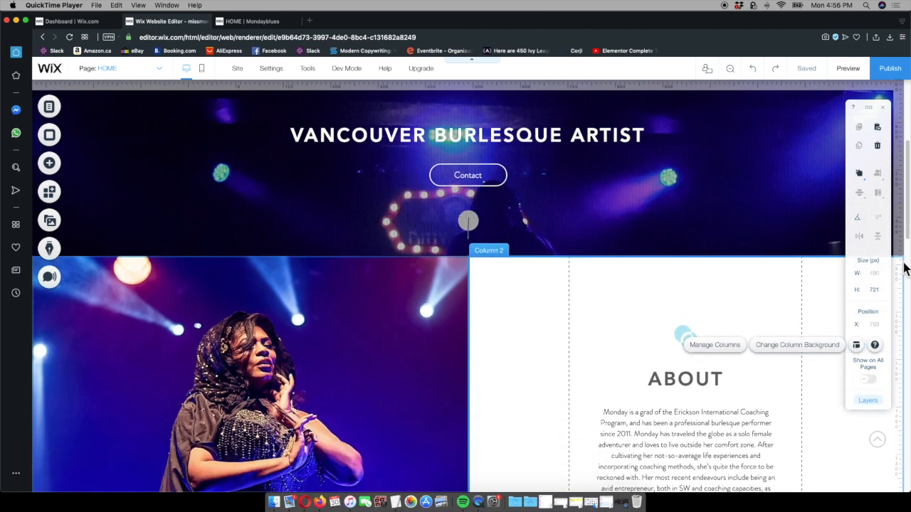
{"action": "left_click", "coordinate": [847, 69]}
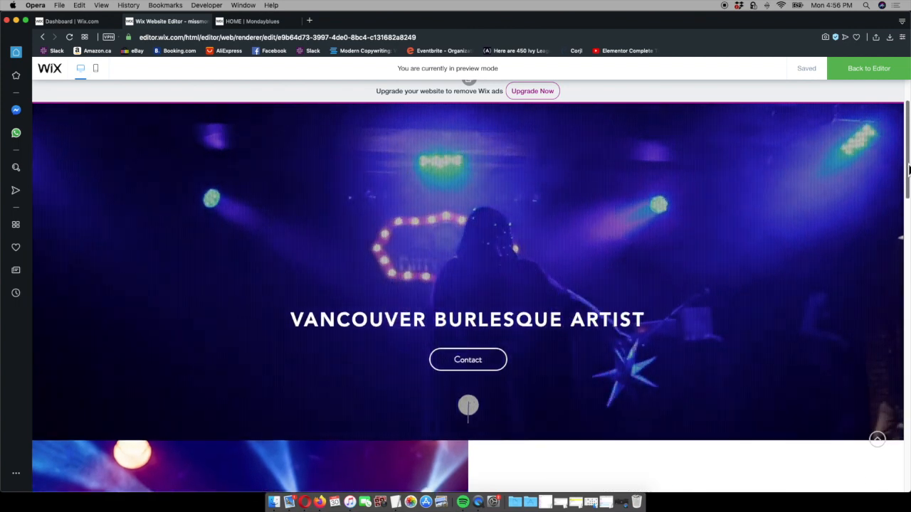
{"action": "left_click_drag", "start_coordinate": [909, 169], "coordinate": [902, 267]}
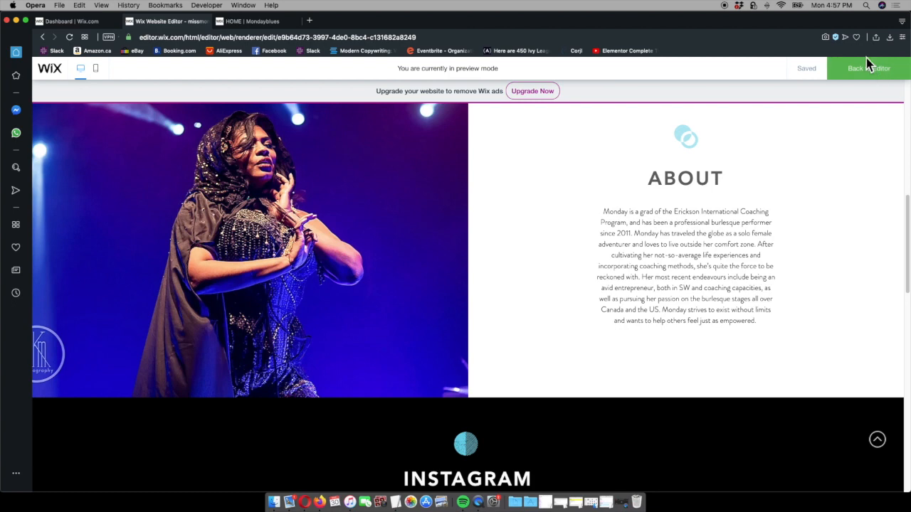
Examine the published home page's icons from the hero down to the Get in Touch section for comparison
{"action": "left_click", "coordinate": [271, 21]}
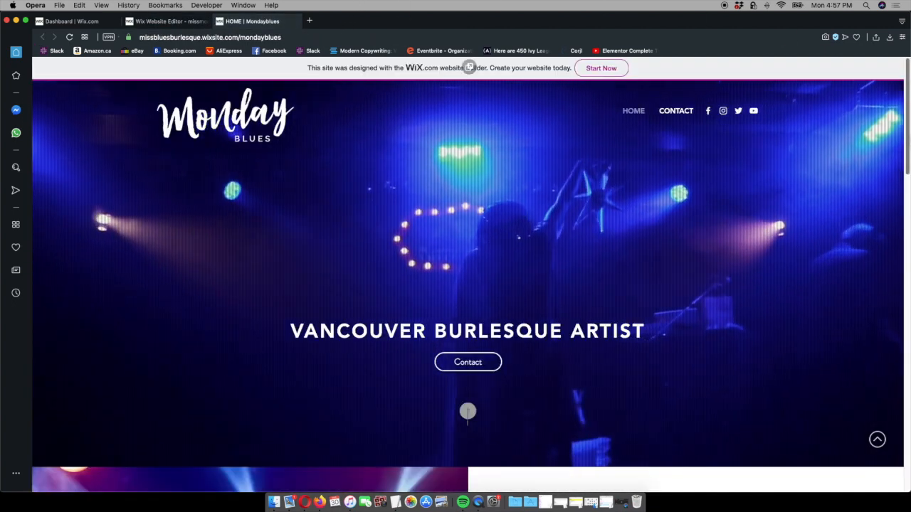
{"action": "scroll", "coordinate": [470, 67], "scroll_direction": "down", "scroll_amount": 3}
{"action": "scroll", "coordinate": [468, 287], "scroll_direction": "down", "scroll_amount": 5}
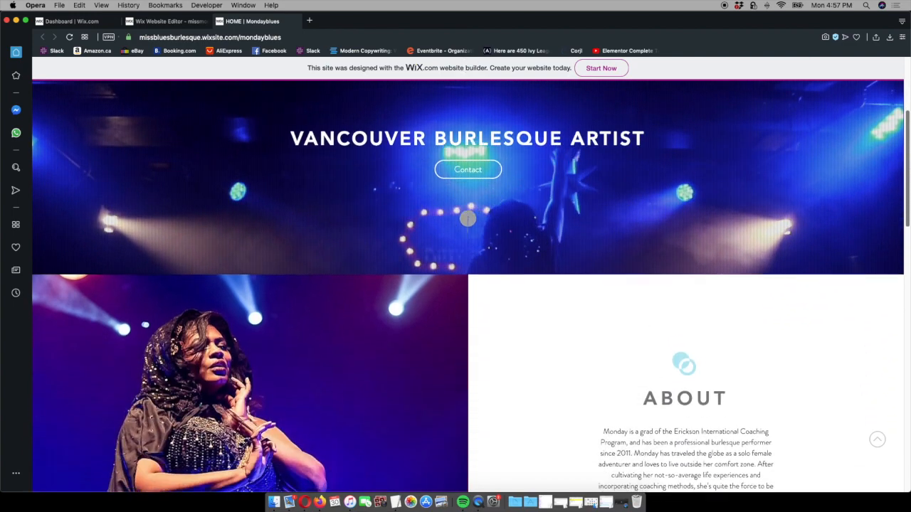
{"action": "scroll", "coordinate": [465, 479], "scroll_direction": "down", "scroll_amount": 10}
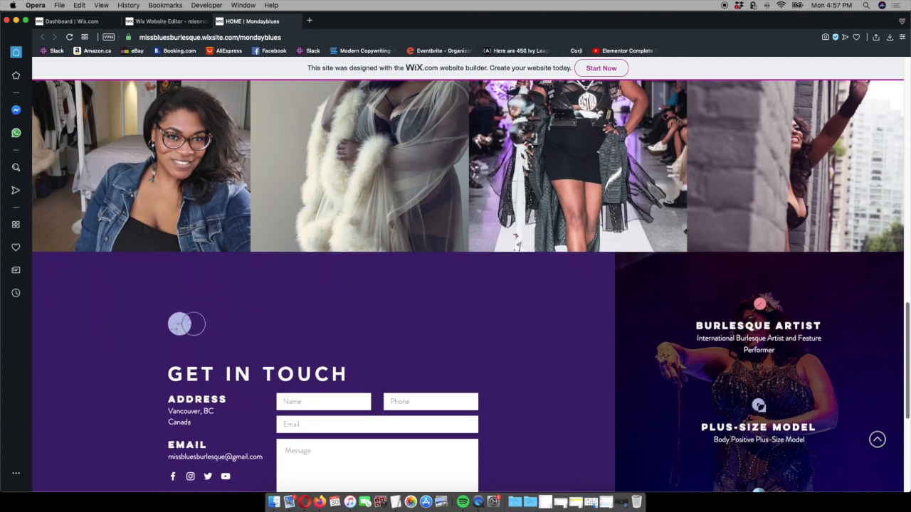
Test the published page's hero Contact button link and the Submit button of the Get in Touch form
{"action": "scroll", "coordinate": [467, 285], "scroll_direction": "up", "scroll_amount": 8}
{"action": "scroll", "coordinate": [488, 358], "scroll_direction": "up", "scroll_amount": 6}
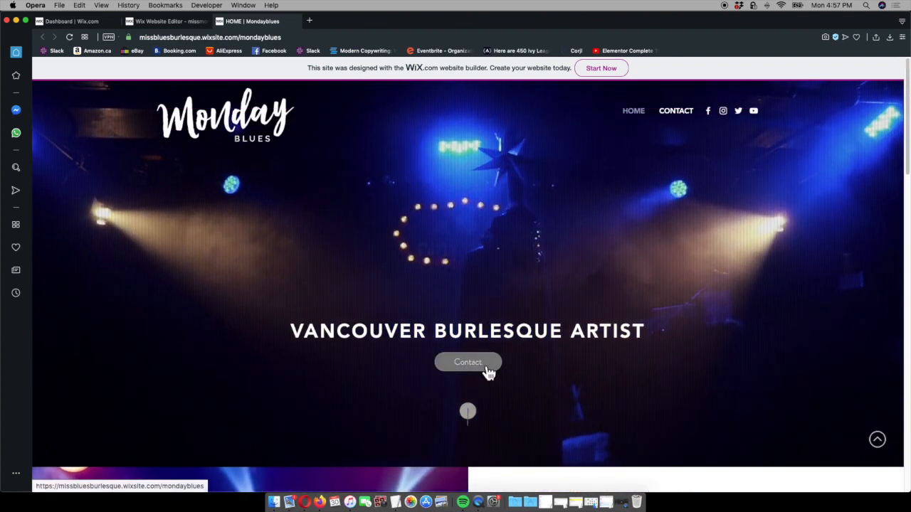
{"action": "left_click", "coordinate": [484, 361]}
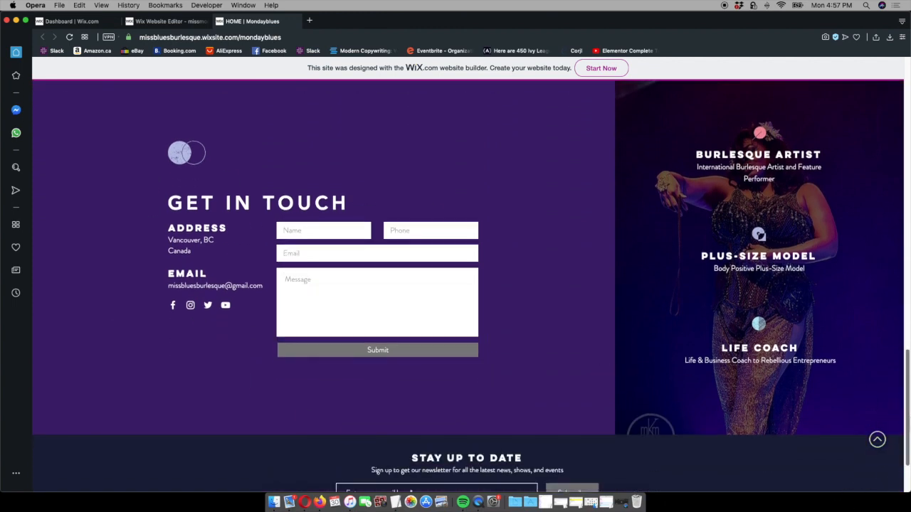
{"action": "left_click", "coordinate": [426, 356]}
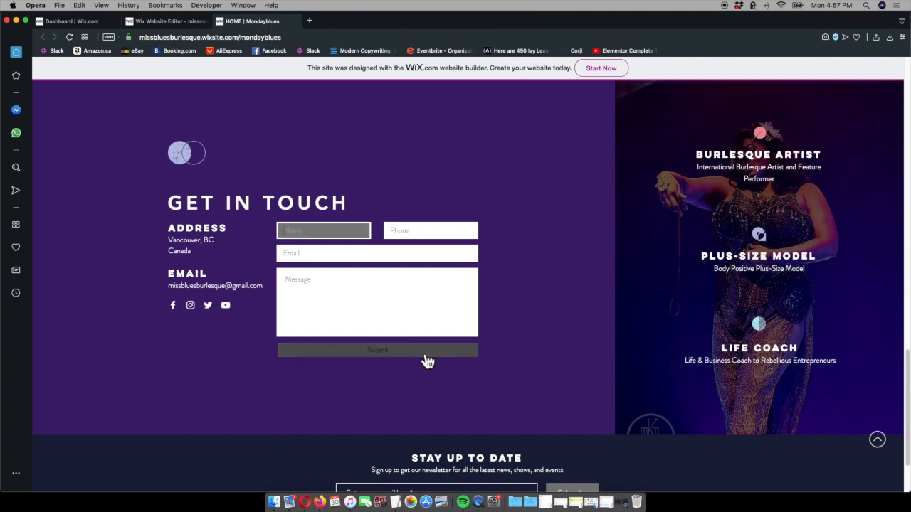
Examine the published page's newsletter footer and Get in Touch section, and return to its hero
{"action": "scroll", "coordinate": [348, 350], "scroll_direction": "down", "scroll_amount": 3}
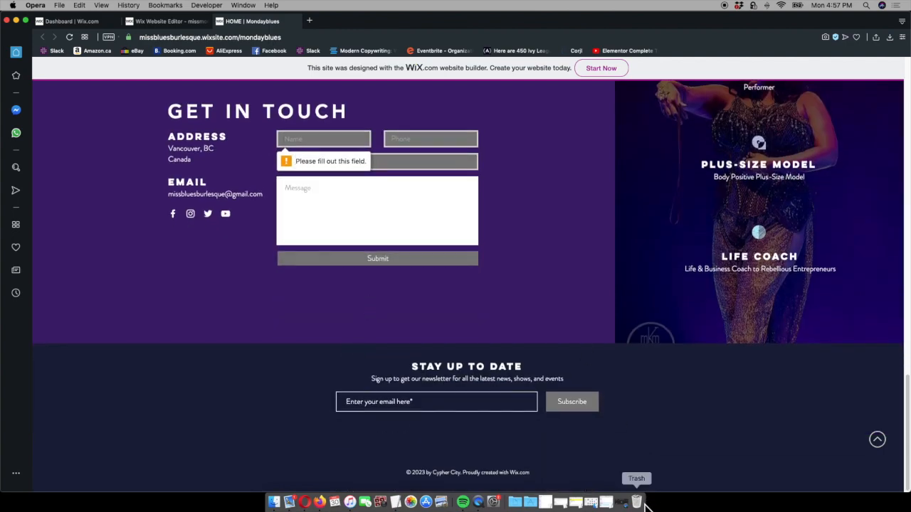
{"action": "left_click_drag", "start_coordinate": [908, 443], "coordinate": [908, 129]}
{"action": "scroll", "coordinate": [742, 236], "scroll_direction": "down", "scroll_amount": 15}
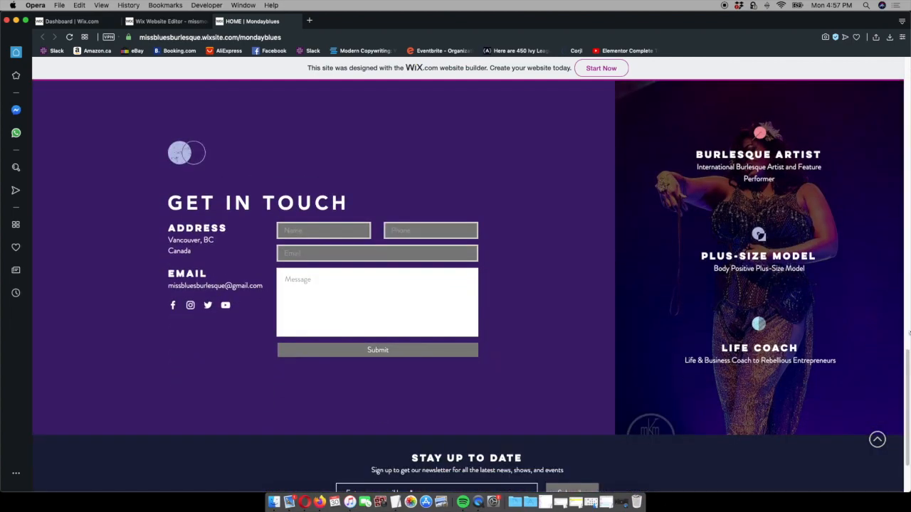
{"action": "left_click_drag", "start_coordinate": [908, 385], "coordinate": [908, 89]}
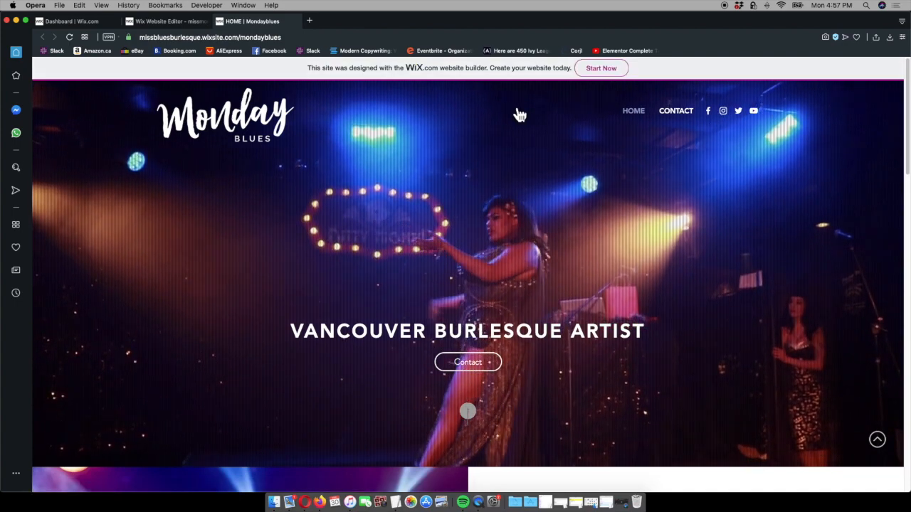
Return to the Wix editor, leave the preview, and disconnect the template's account from the Instagram Feed
{"action": "left_click", "coordinate": [197, 27]}
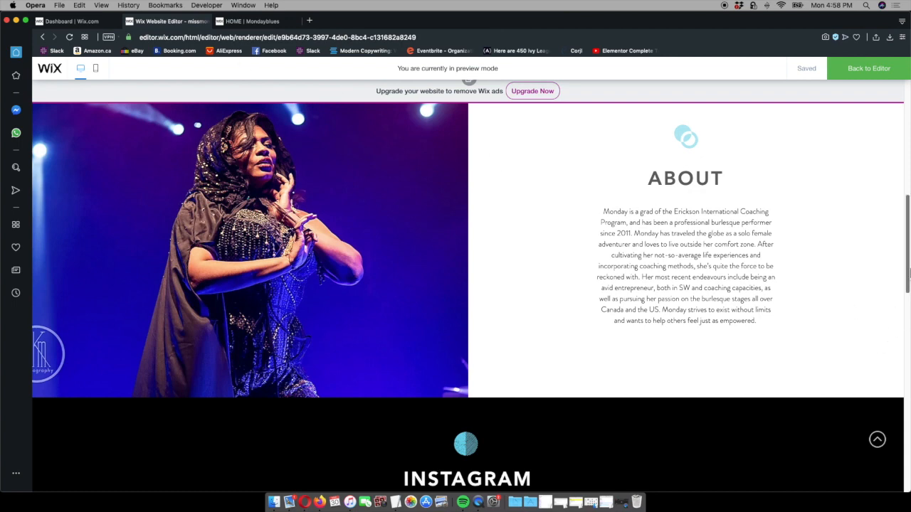
{"action": "scroll", "coordinate": [909, 273], "scroll_direction": "up", "scroll_amount": 5}
{"action": "scroll", "coordinate": [468, 296], "scroll_direction": "up", "scroll_amount": 2}
{"action": "scroll", "coordinate": [468, 295], "scroll_direction": "down", "scroll_amount": 4}
{"action": "scroll", "coordinate": [468, 296], "scroll_direction": "down", "scroll_amount": 8}
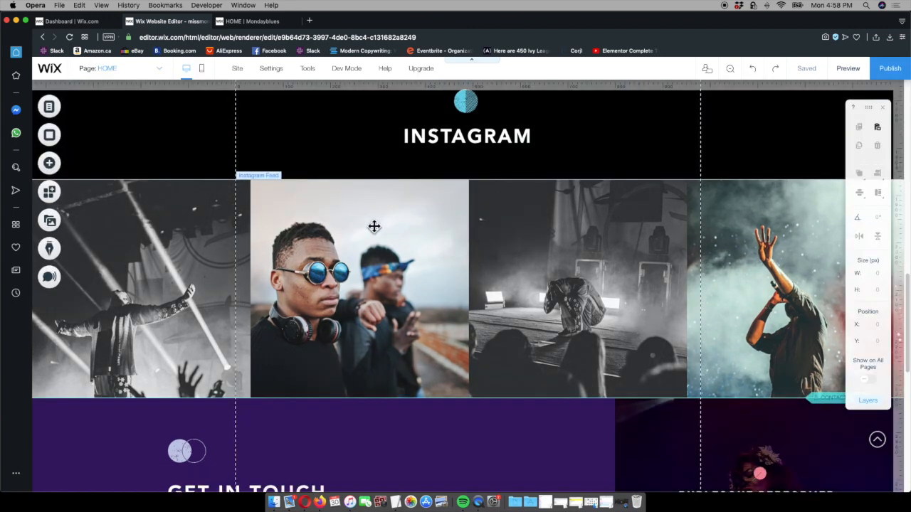
{"action": "left_click", "coordinate": [374, 226]}
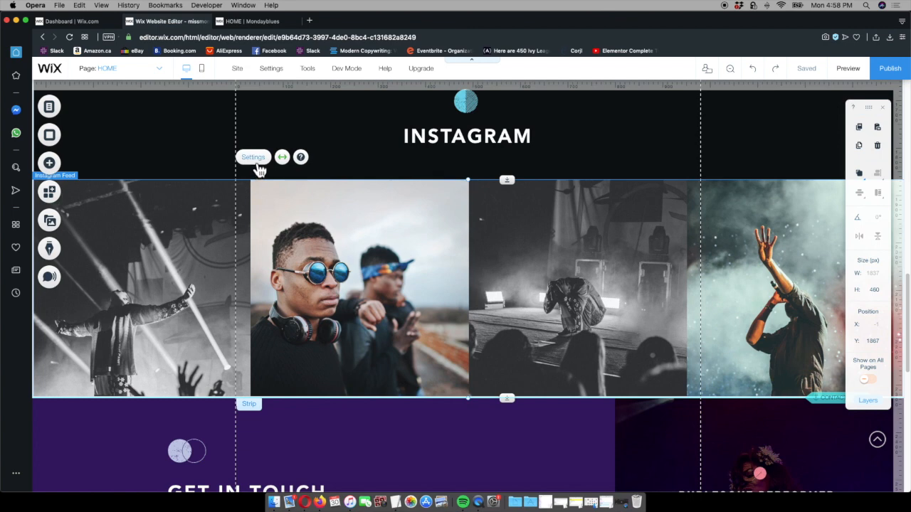
{"action": "left_click", "coordinate": [254, 158]}
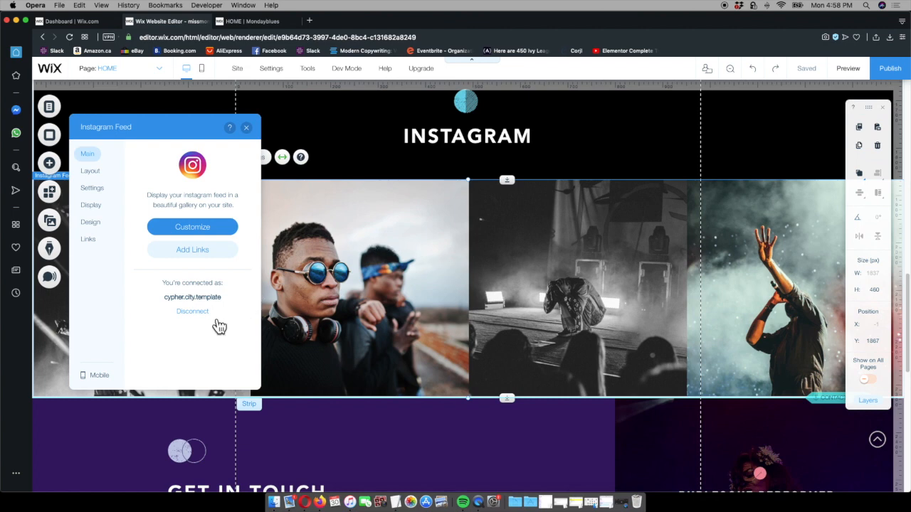
{"action": "left_click", "coordinate": [198, 311]}
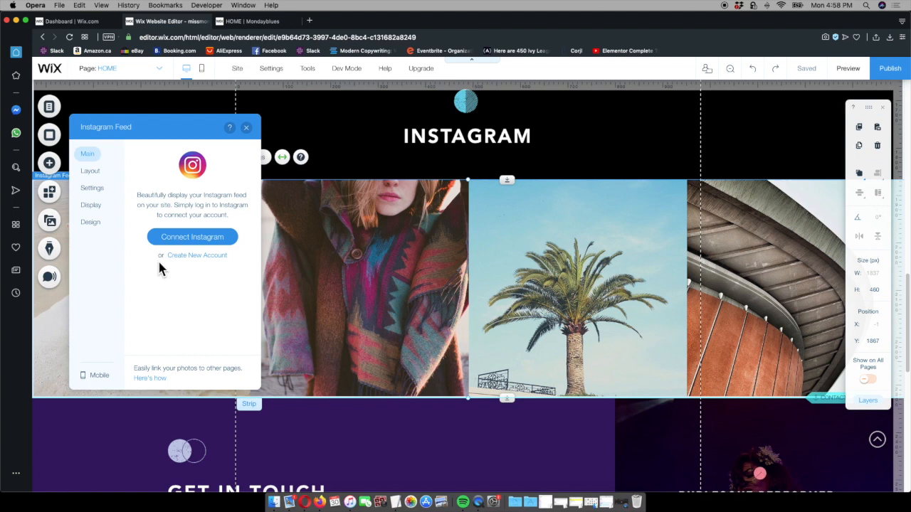
Connect the artist's Instagram account to the feed, continuing with the previous authorization settings
{"action": "left_click", "coordinate": [198, 245]}
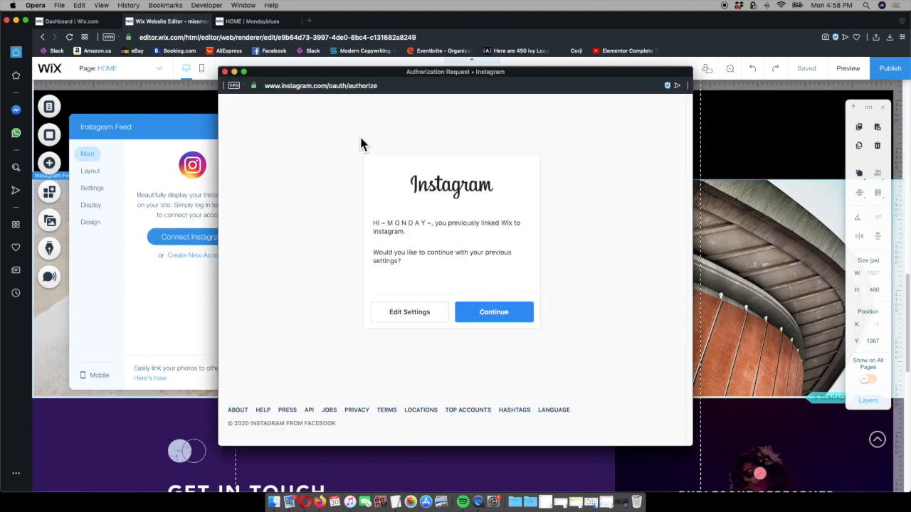
{"action": "left_click_drag", "start_coordinate": [401, 225], "coordinate": [513, 237]}
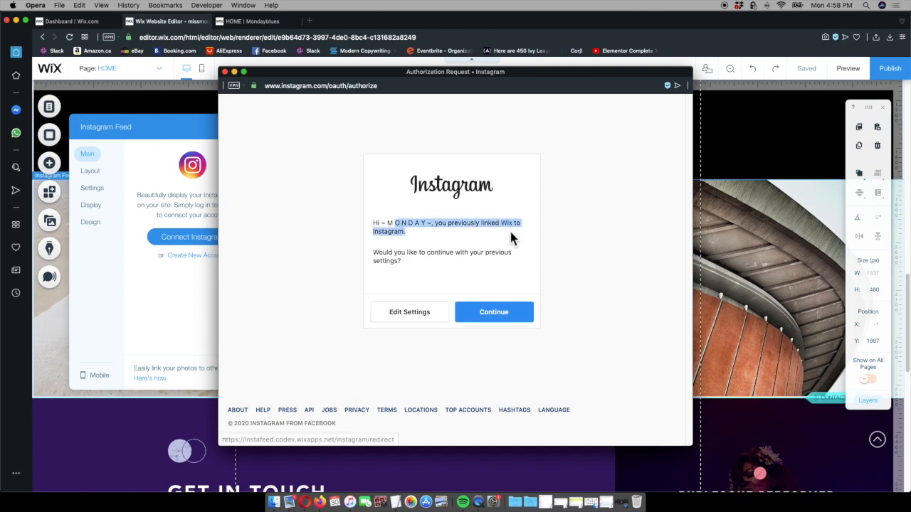
{"action": "left_click", "coordinate": [494, 254]}
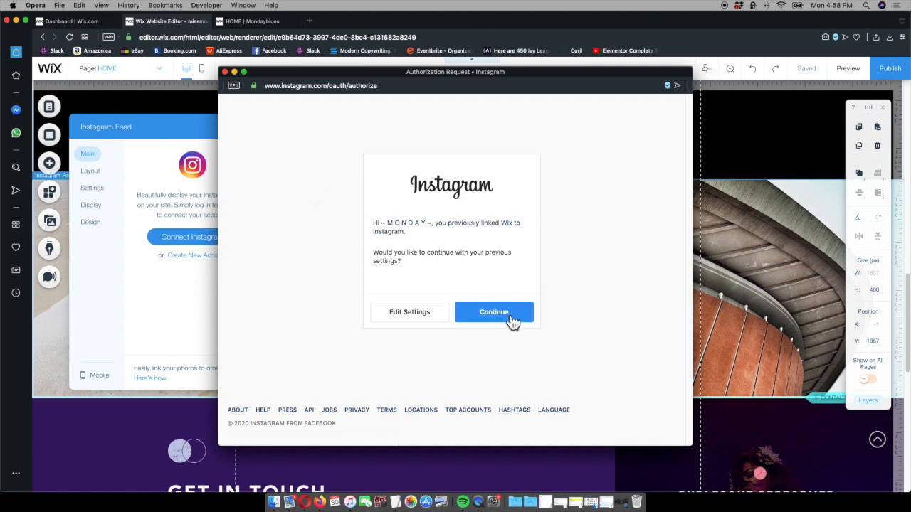
{"action": "left_click", "coordinate": [473, 322]}
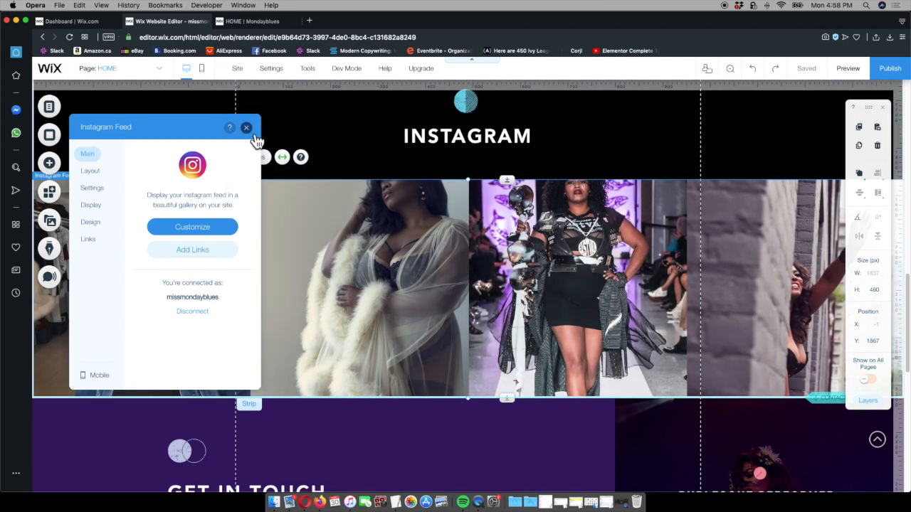
Try out the images-per-row and spacing values of the Instagram feed's Slider layout
{"action": "left_click", "coordinate": [89, 171]}
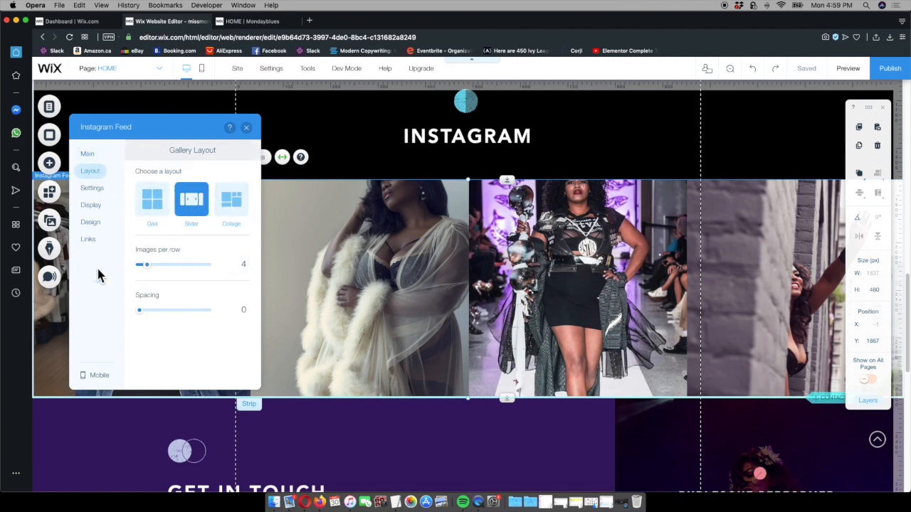
{"action": "left_click", "coordinate": [156, 275]}
{"action": "mouse_move", "coordinate": [152, 322]}
{"action": "left_mouse_down"}
{"action": "mouse_move", "coordinate": [166, 322]}
{"action": "mouse_move", "coordinate": [136, 314]}
{"action": "left_mouse_up"}
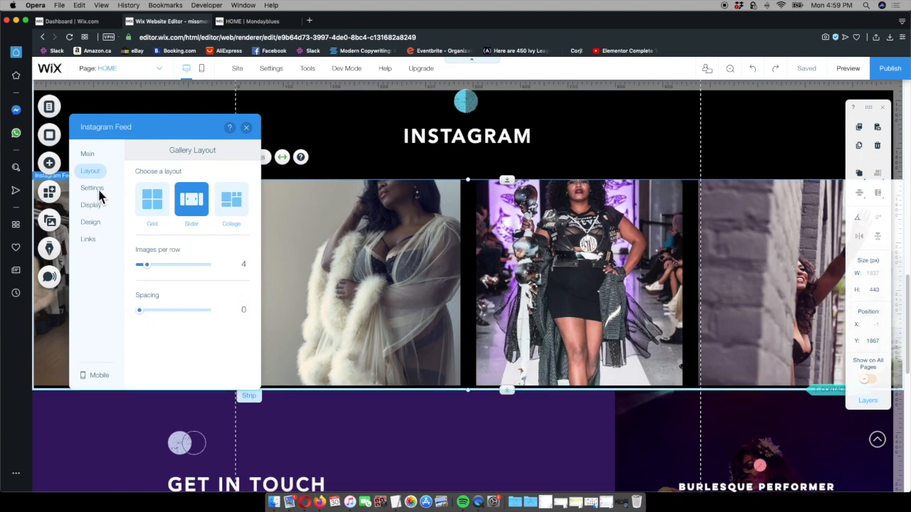
Review the Instagram feed's gallery, full screen photo, design and layout options, and close its settings
{"action": "left_click", "coordinate": [92, 189]}
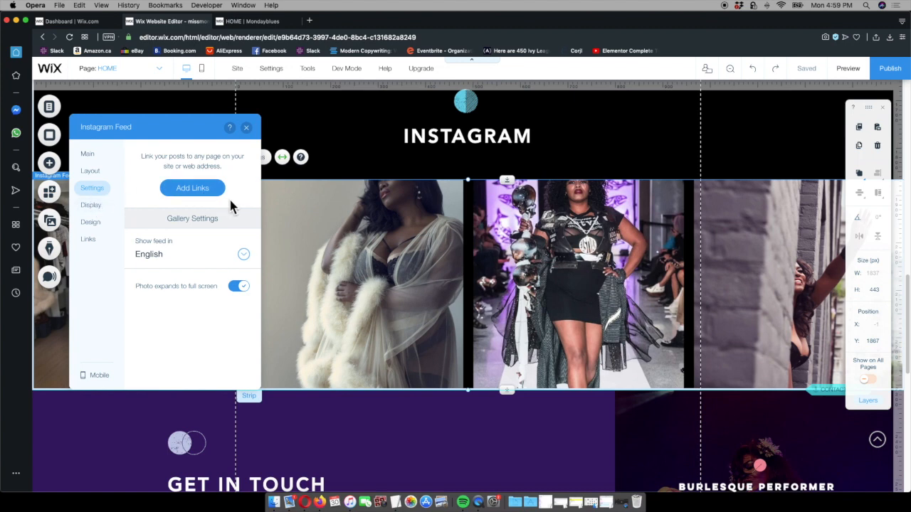
{"action": "left_click", "coordinate": [93, 212]}
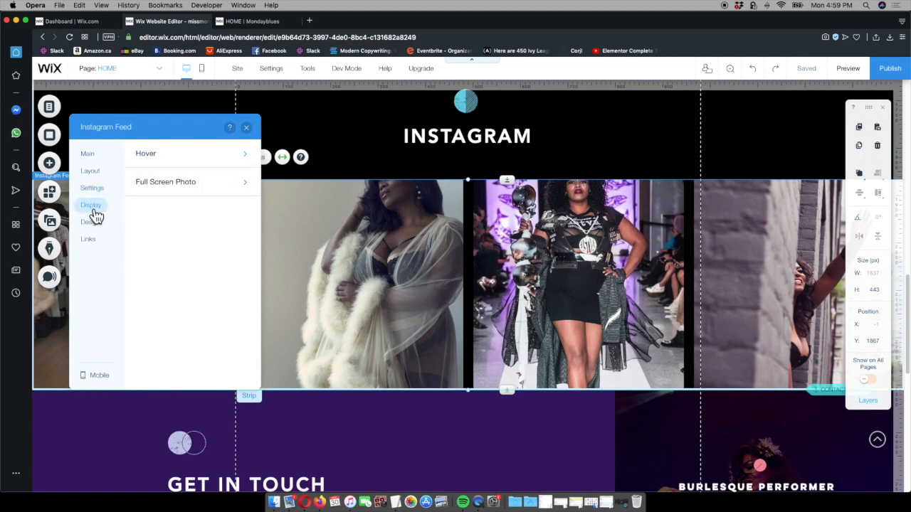
{"action": "left_click", "coordinate": [178, 190]}
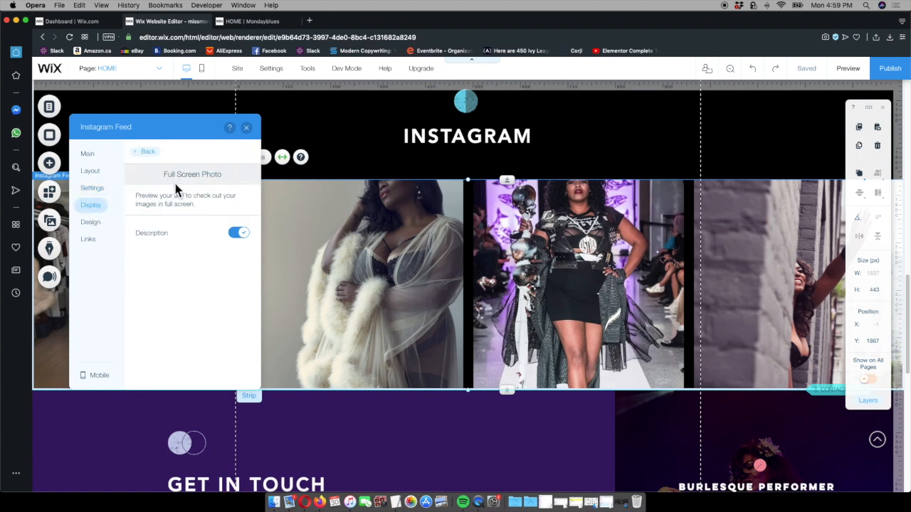
{"action": "left_click", "coordinate": [147, 152]}
{"action": "left_click", "coordinate": [107, 226]}
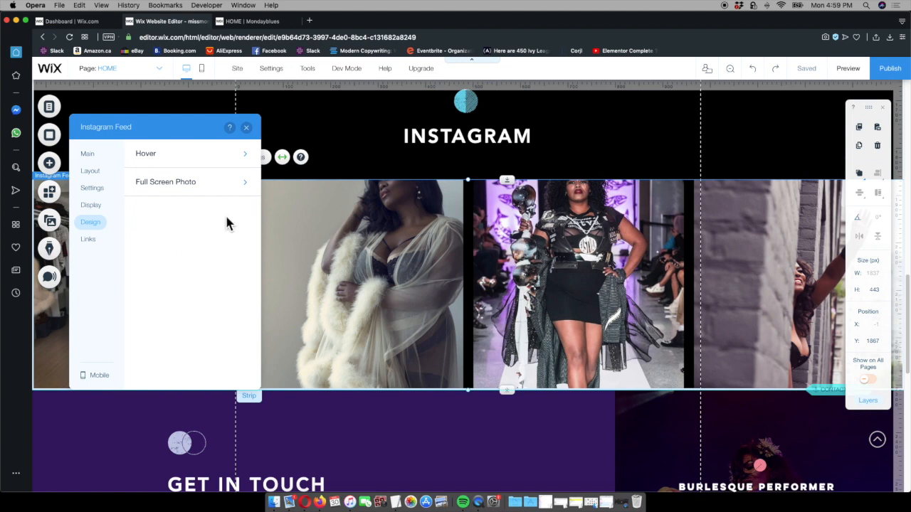
{"action": "left_click", "coordinate": [91, 171]}
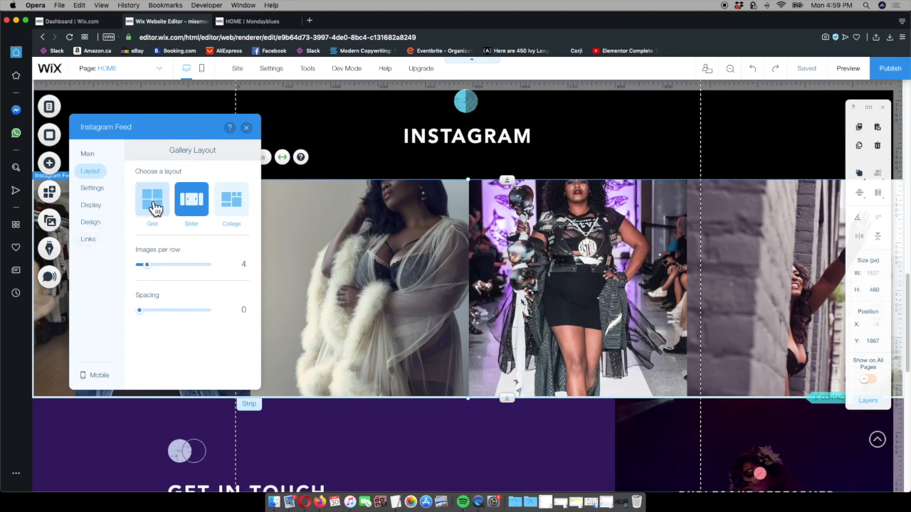
{"action": "left_click", "coordinate": [247, 128]}
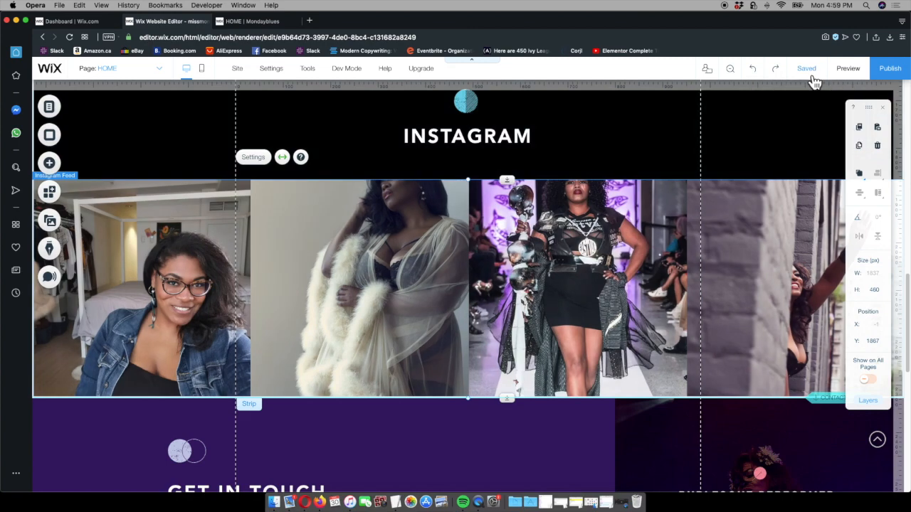
Examine the Instagram and Get in Touch sections in the editor and return to the hero
{"action": "scroll", "coordinate": [603, 226], "scroll_direction": "down", "scroll_amount": 1}
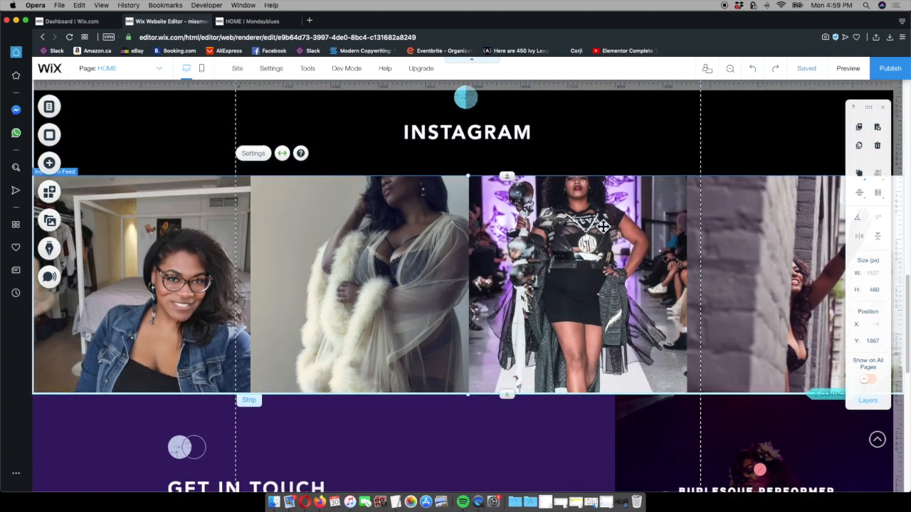
{"action": "scroll", "coordinate": [603, 227], "scroll_direction": "down", "scroll_amount": 5}
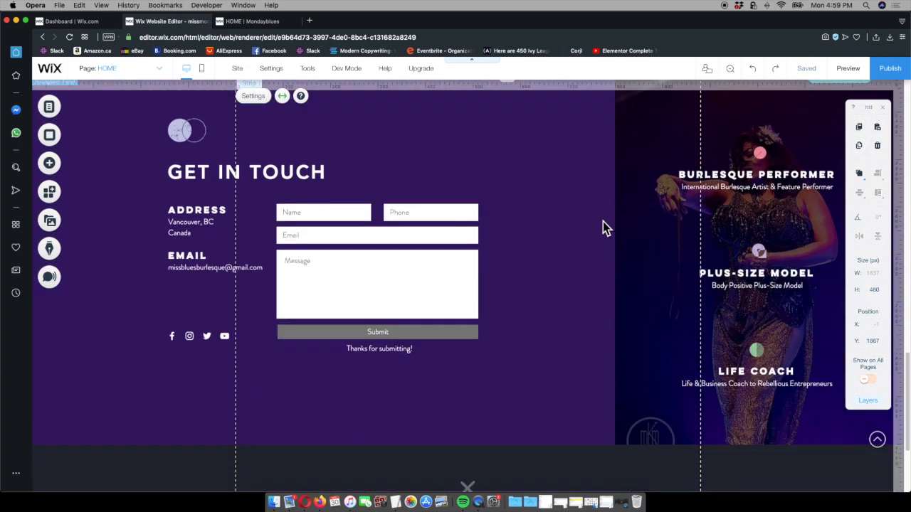
{"action": "scroll", "coordinate": [606, 225], "scroll_direction": "up", "scroll_amount": 2}
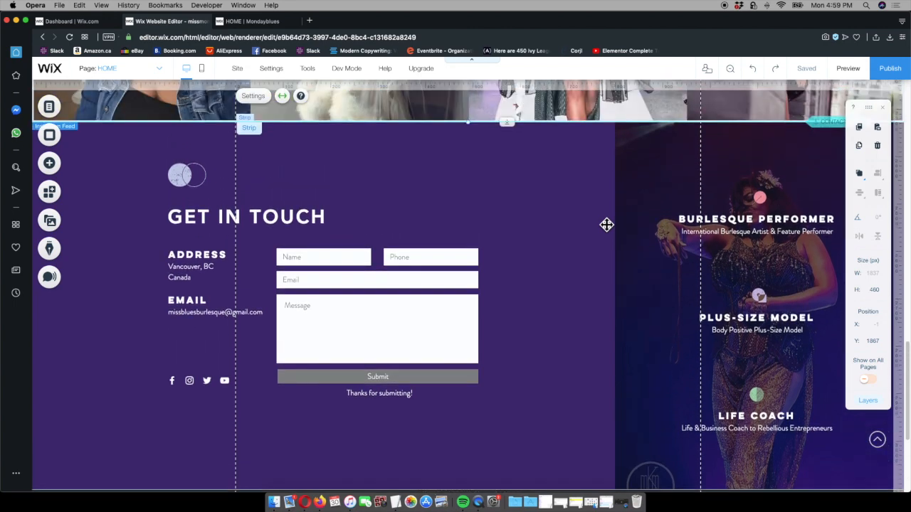
{"action": "scroll", "coordinate": [724, 158], "scroll_direction": "up", "scroll_amount": 2}
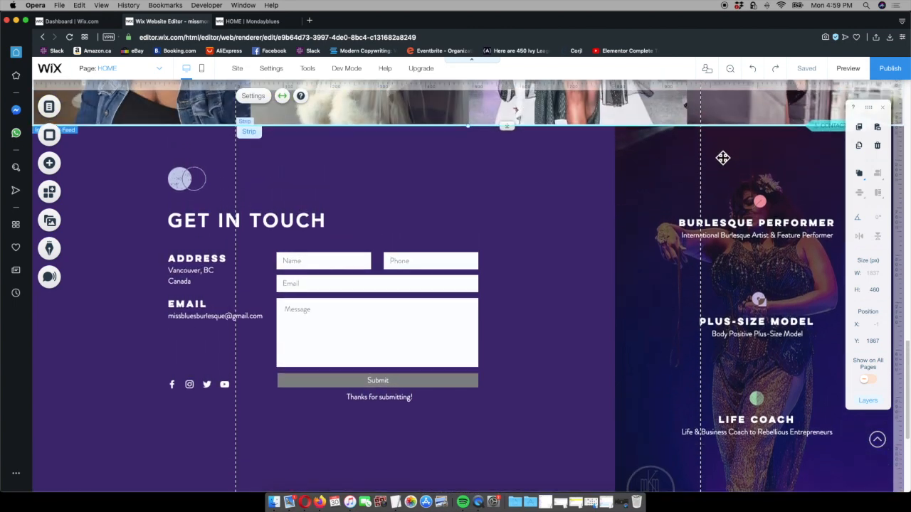
{"action": "scroll", "coordinate": [723, 159], "scroll_direction": "up", "scroll_amount": 7}
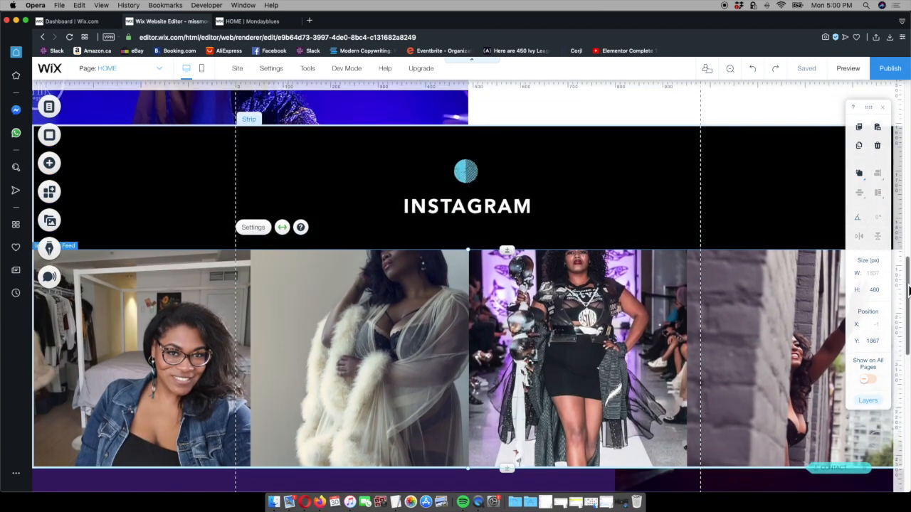
{"action": "left_click_drag", "start_coordinate": [909, 288], "coordinate": [906, 166]}
{"action": "scroll", "coordinate": [905, 124], "scroll_direction": "up", "scroll_amount": 2}
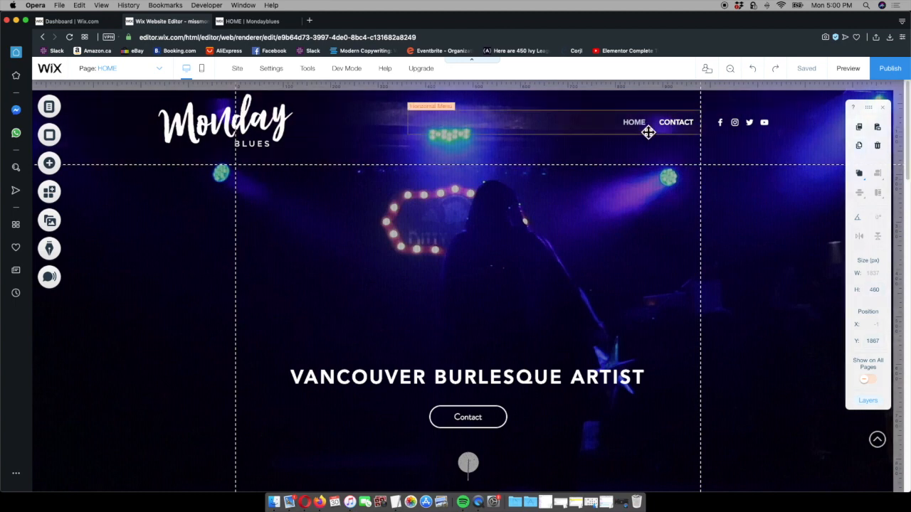
Add an anchor to the page and place it where the About section begins, at about Y 882
{"action": "left_click", "coordinate": [51, 165]}
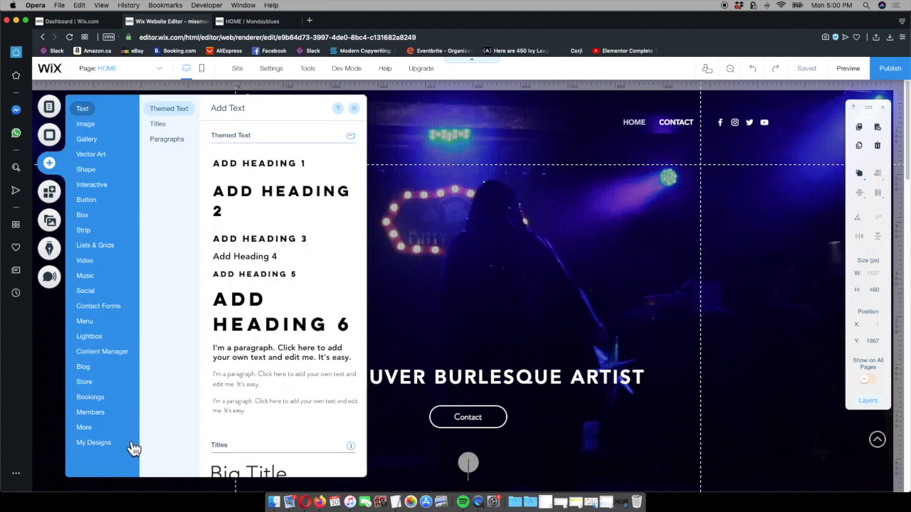
{"action": "left_click", "coordinate": [85, 429]}
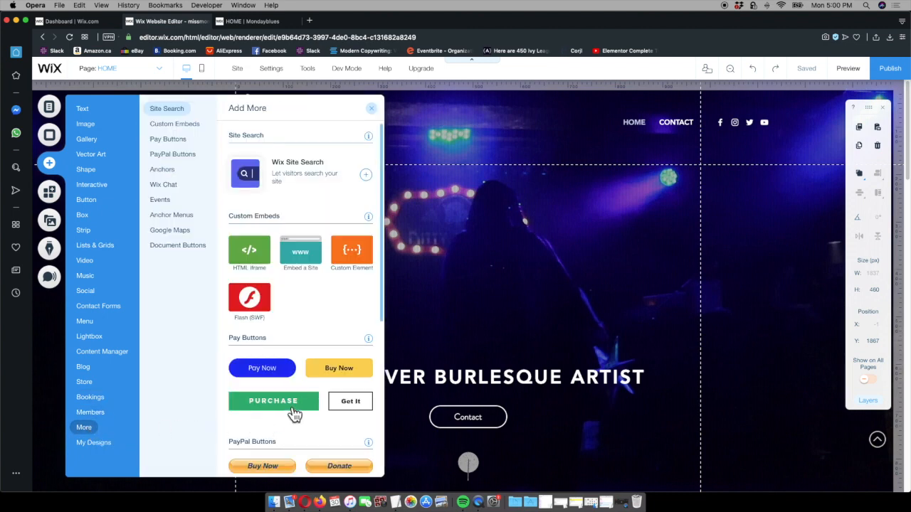
{"action": "scroll", "coordinate": [294, 414], "scroll_direction": "down", "scroll_amount": 1}
{"action": "scroll", "coordinate": [294, 414], "scroll_direction": "down", "scroll_amount": 5}
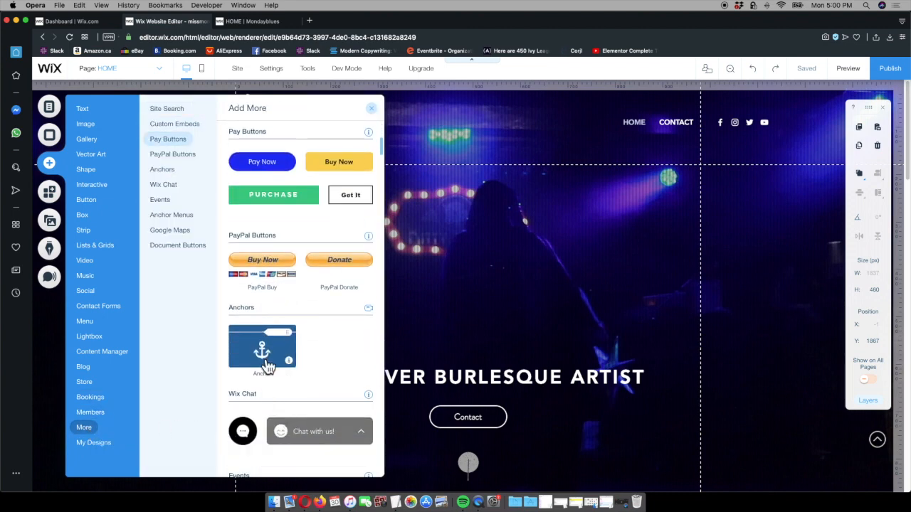
{"action": "left_click", "coordinate": [268, 366]}
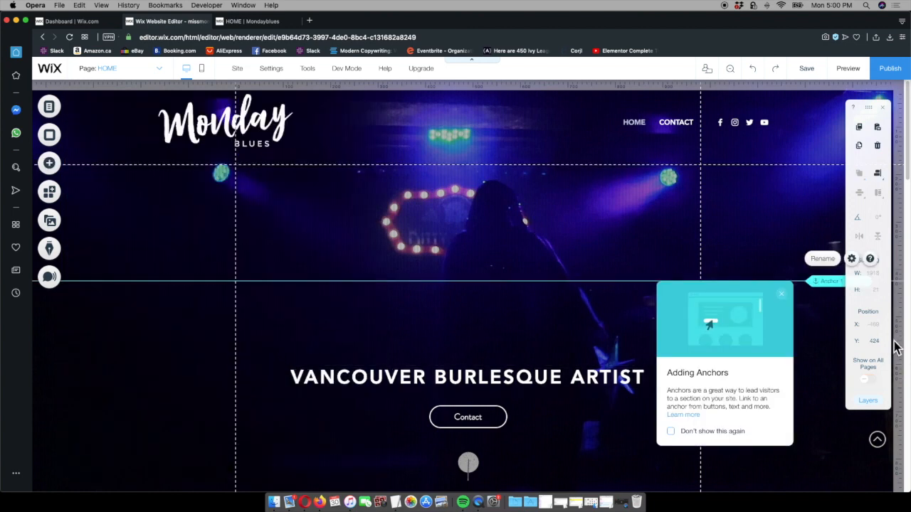
{"action": "left_click_drag", "start_coordinate": [830, 283], "coordinate": [805, 385]}
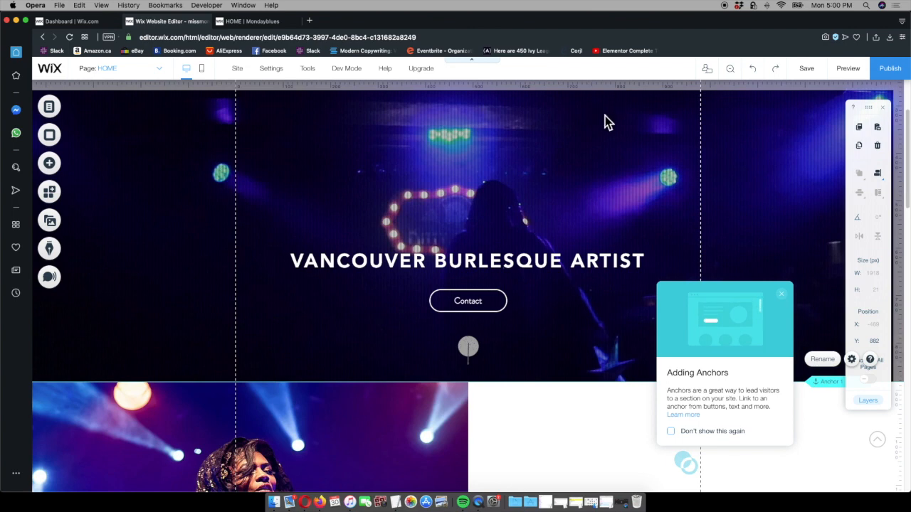
Rename the new anchor as About and close its settings
{"action": "left_click", "coordinate": [820, 360]}
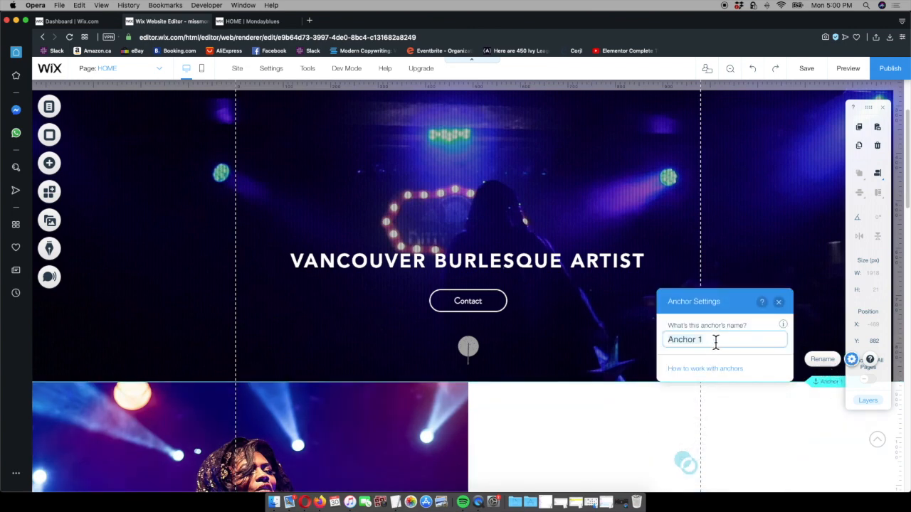
{"action": "type", "text": "About"}
{"action": "mouse_move", "coordinate": [760, 368]}
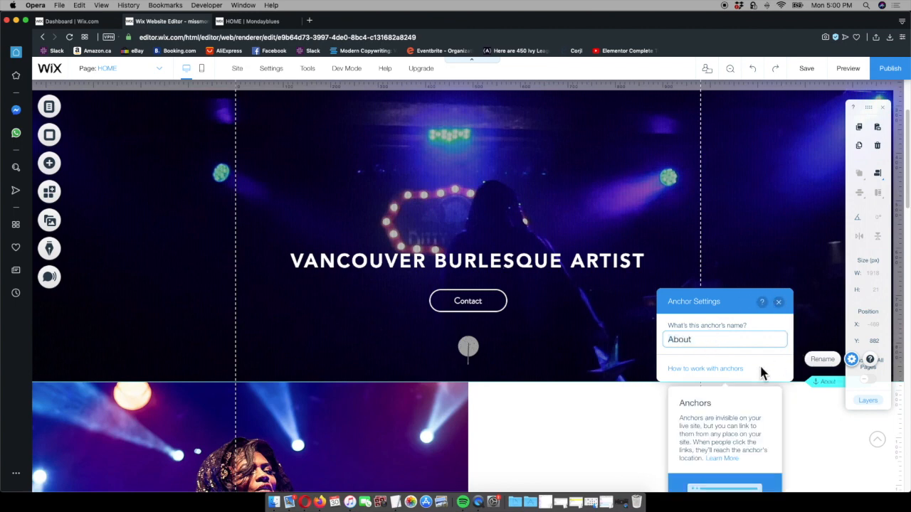
{"action": "left_click", "coordinate": [779, 303]}
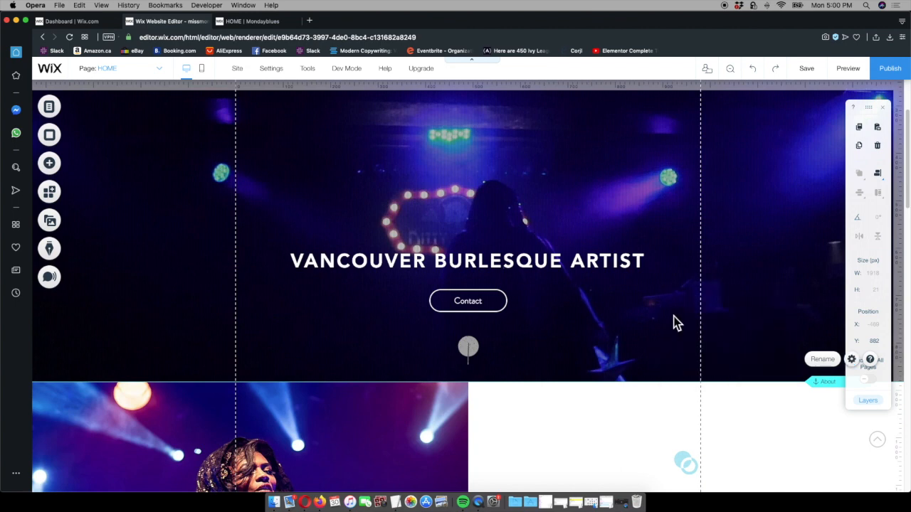
Add a link to the site menu that leads to the About anchor on the HOME page
{"action": "left_click", "coordinate": [64, 116]}
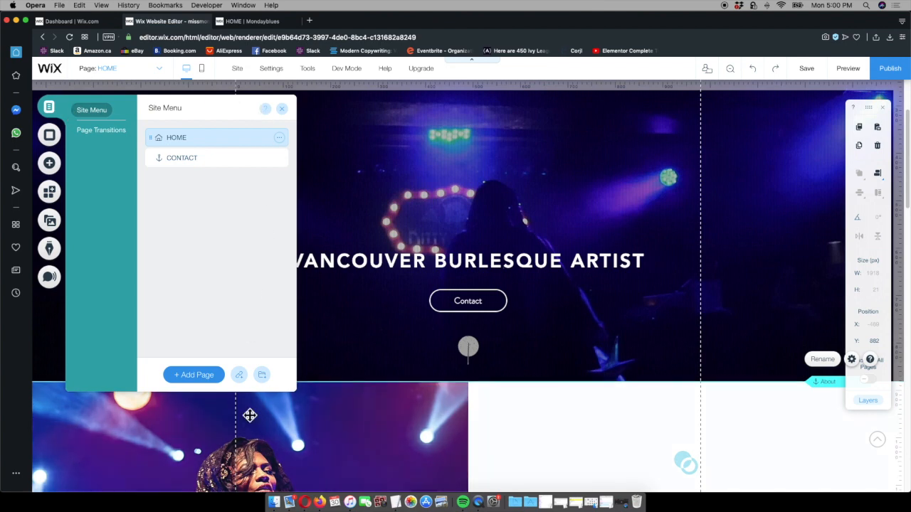
{"action": "left_click", "coordinate": [242, 381]}
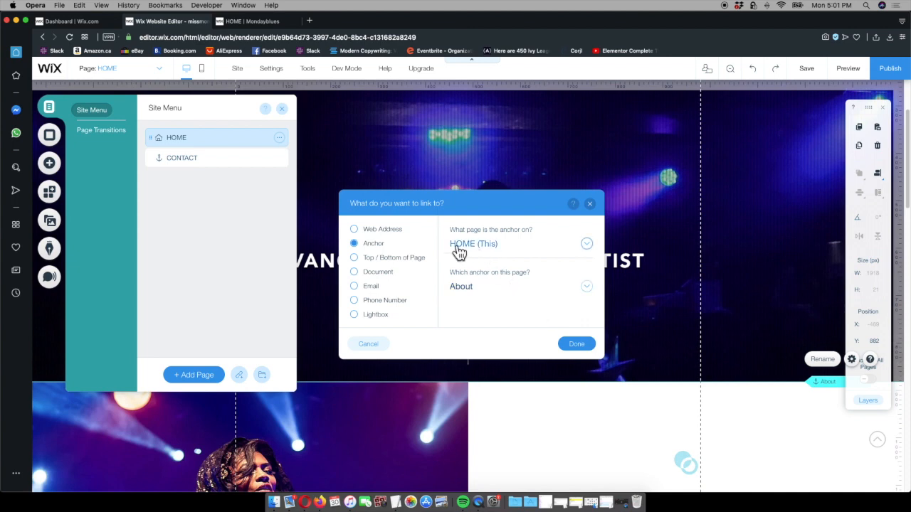
{"action": "left_click", "coordinate": [586, 287]}
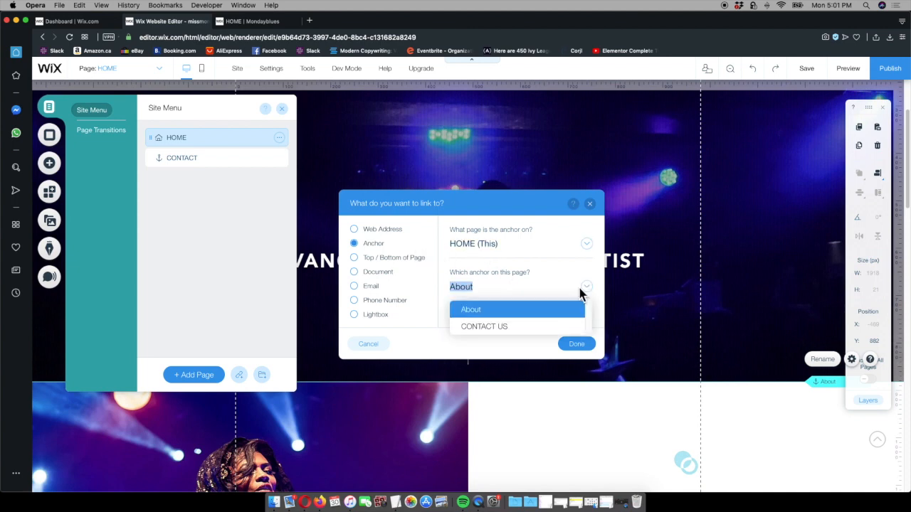
{"action": "left_click", "coordinate": [571, 312]}
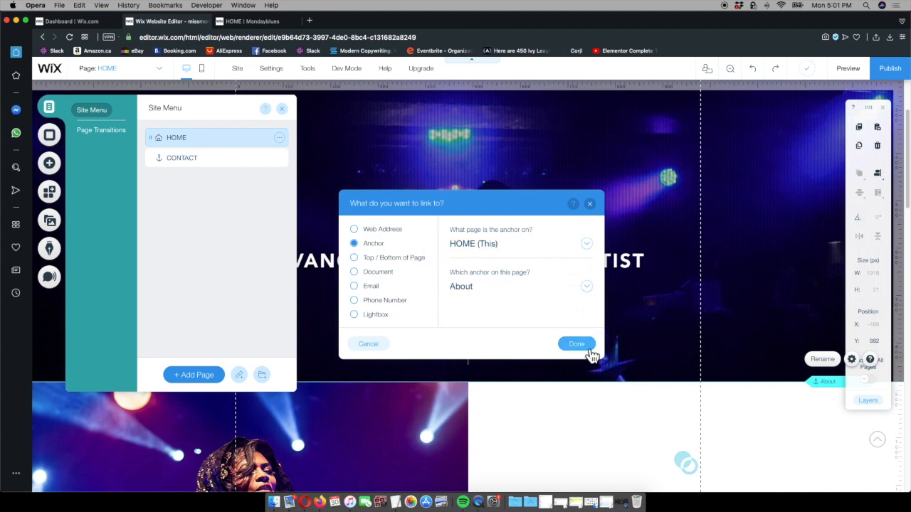
{"action": "left_click", "coordinate": [578, 345]}
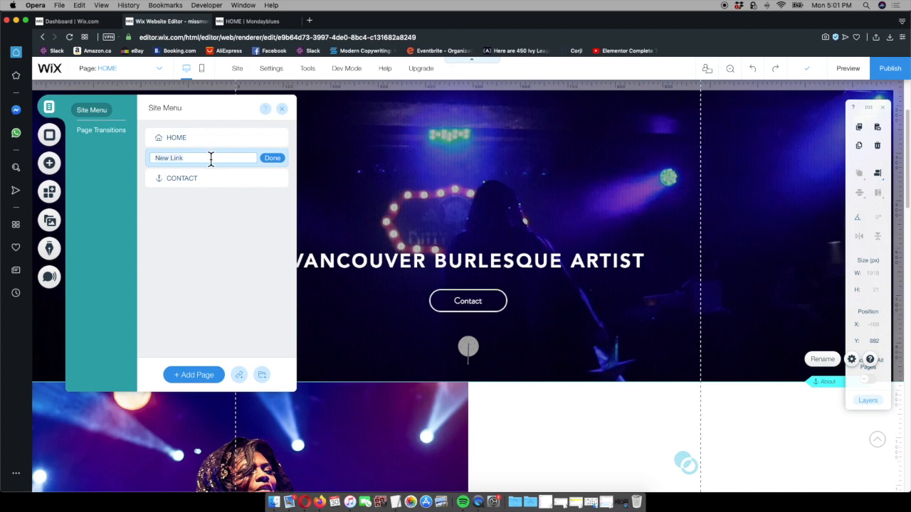
Name the new site menu link ABOUT and close the site menu
{"action": "type", "text": "ABOUT"}
{"action": "left_click", "coordinate": [277, 162]}
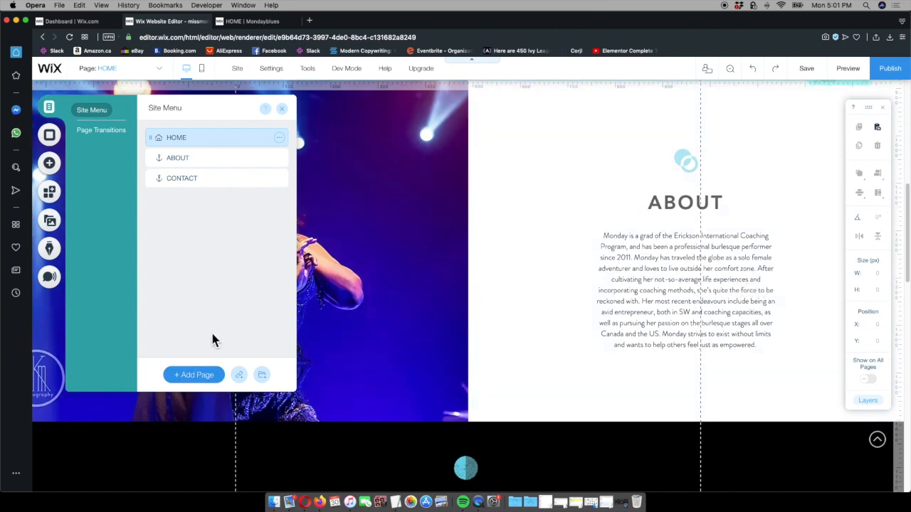
{"action": "left_click", "coordinate": [282, 110]}
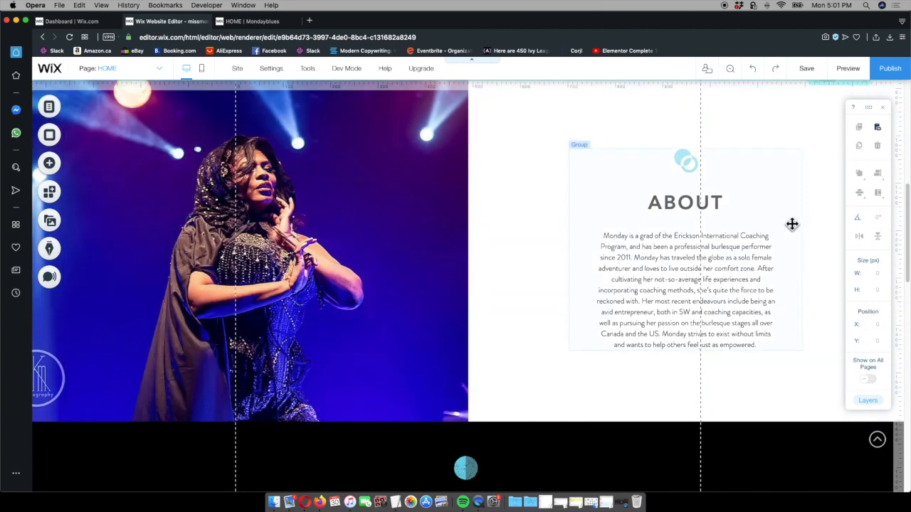
Preview the site, test the ABOUT link in the header menu, and return to the editor
{"action": "scroll", "coordinate": [909, 214], "scroll_direction": "up", "scroll_amount": 5}
{"action": "scroll", "coordinate": [909, 215], "scroll_direction": "up", "scroll_amount": 3}
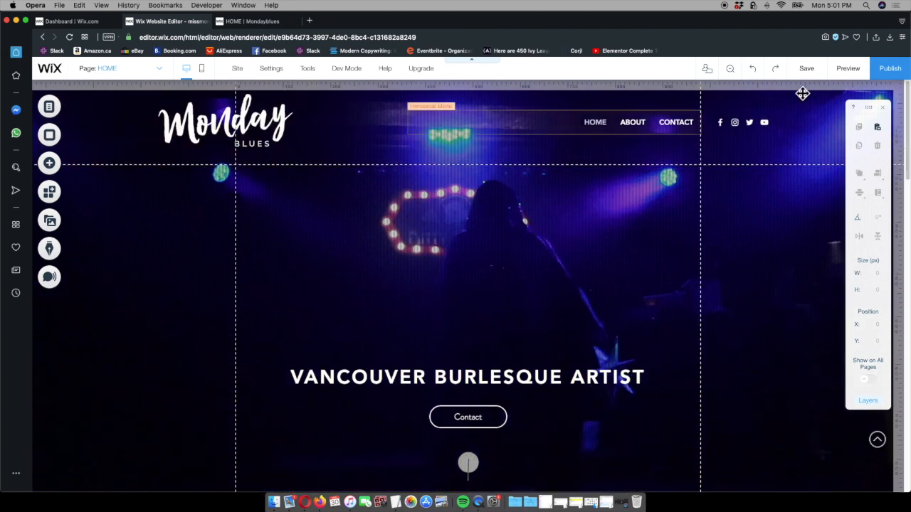
{"action": "left_click", "coordinate": [848, 68]}
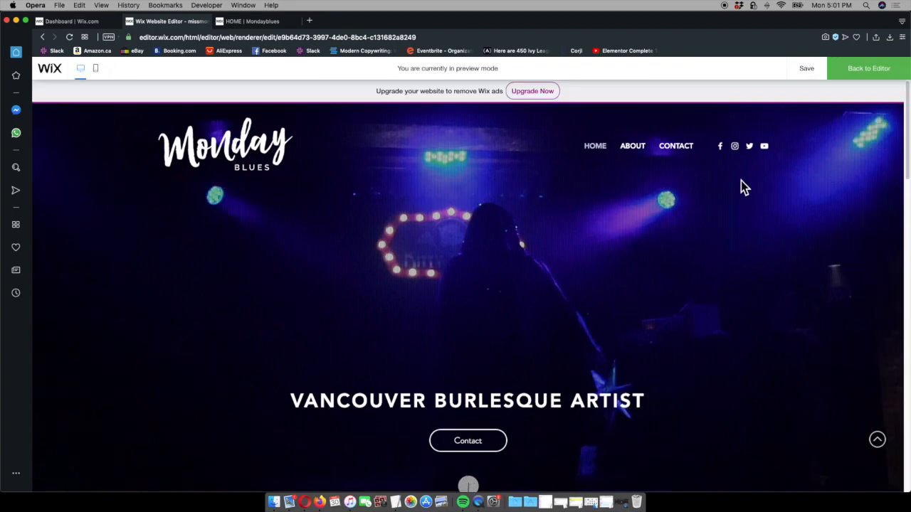
{"action": "left_click", "coordinate": [634, 148]}
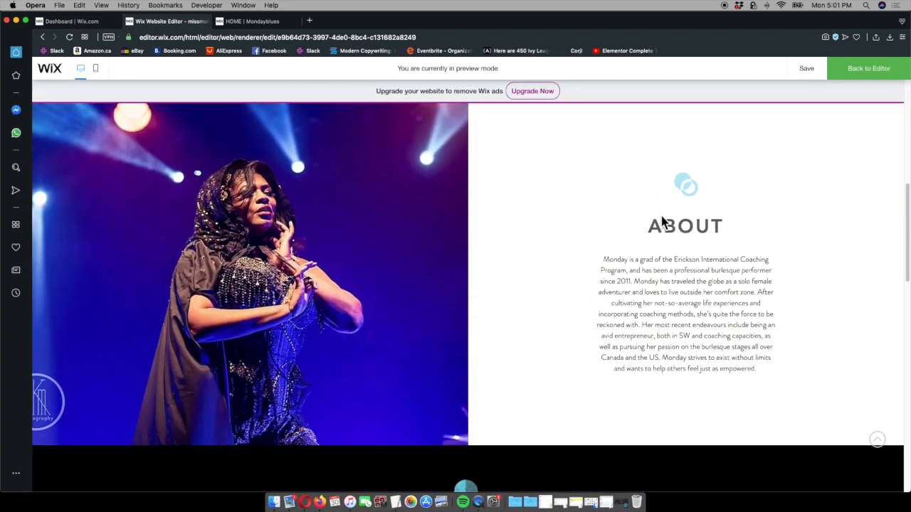
{"action": "left_click", "coordinate": [864, 78]}
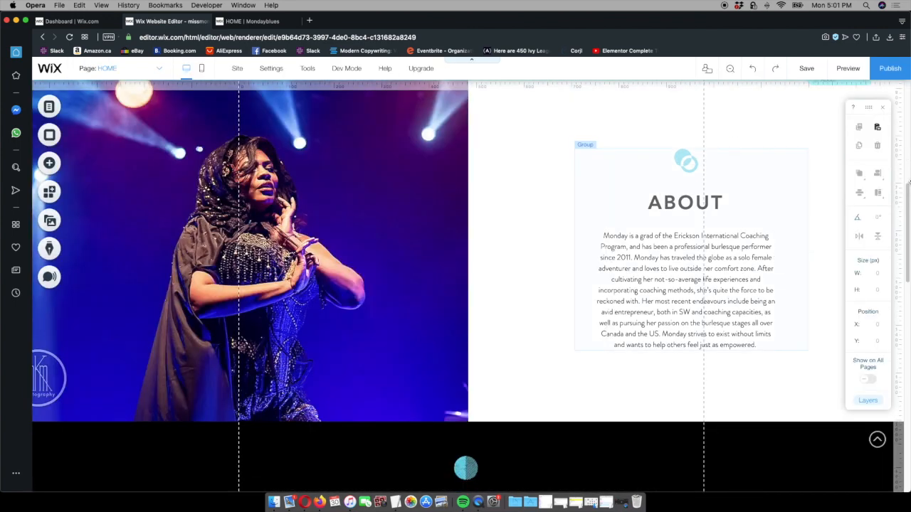
Check the hero Contact button's link and keep it on the CONTACT US anchor of the HOME page
{"action": "left_click_drag", "start_coordinate": [909, 223], "coordinate": [909, 113]}
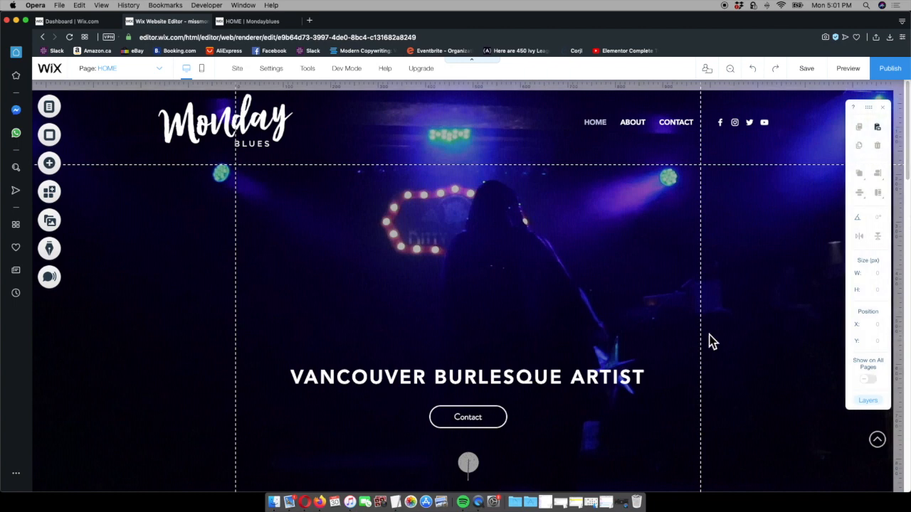
{"action": "left_click", "coordinate": [466, 426]}
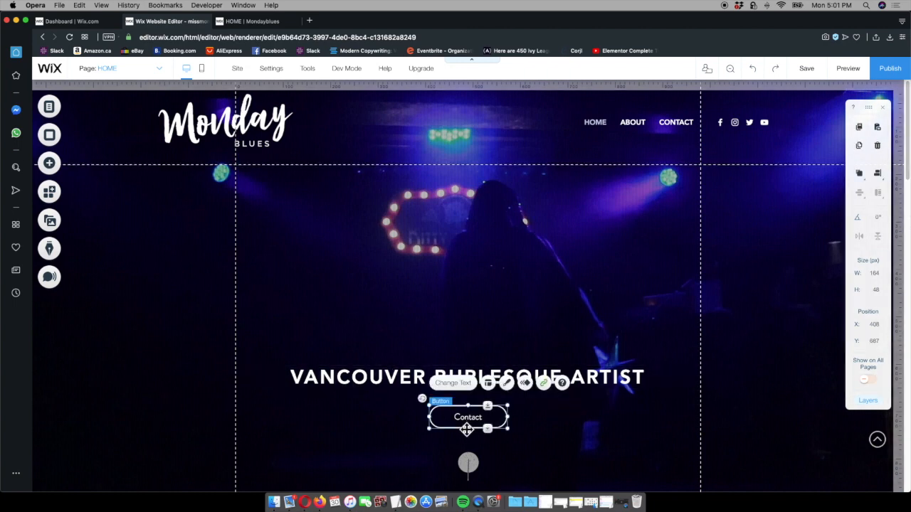
{"action": "left_click", "coordinate": [544, 383]}
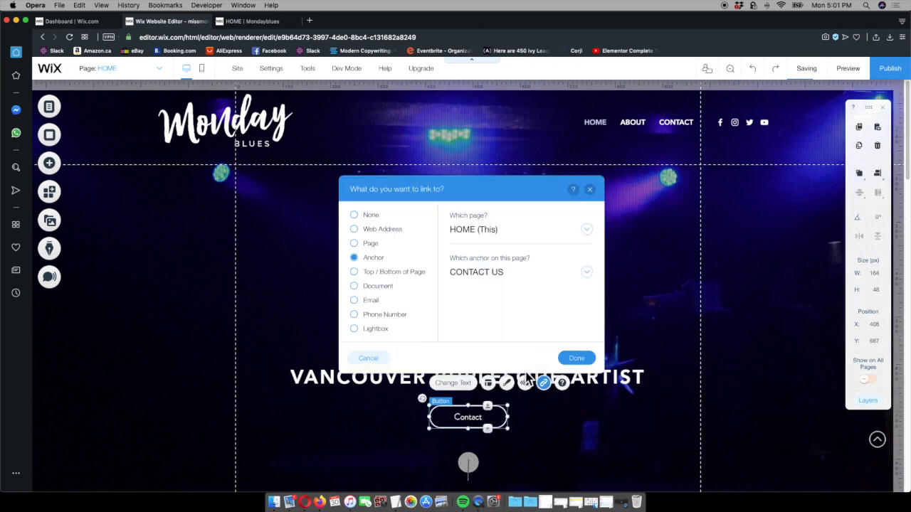
{"action": "left_click", "coordinate": [578, 362]}
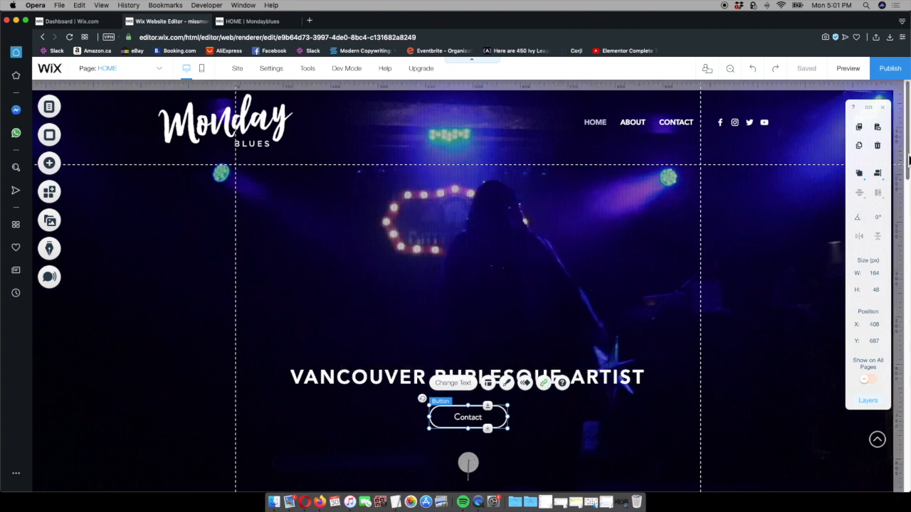
Open the Get in Touch form's settings and review its form name and email notification options
{"action": "scroll", "coordinate": [904, 171], "scroll_direction": "down", "scroll_amount": 5}
{"action": "scroll", "coordinate": [470, 285], "scroll_direction": "down", "scroll_amount": 10}
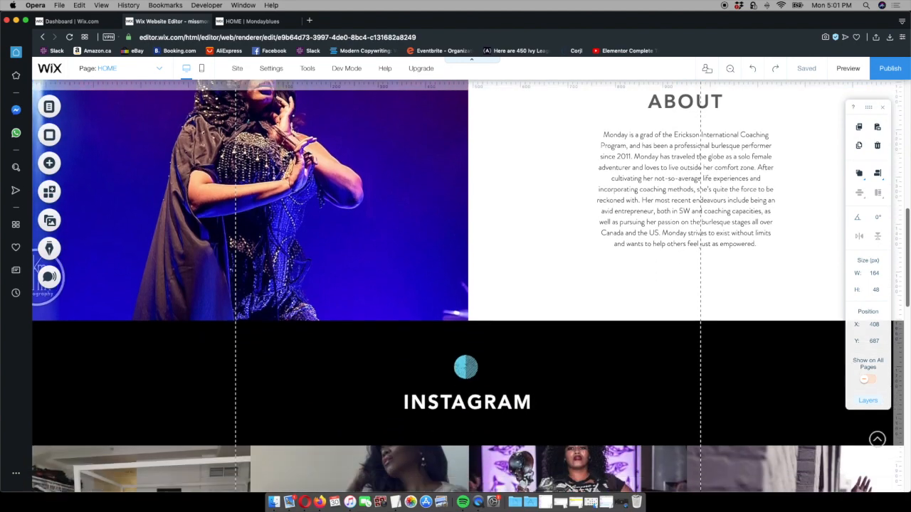
{"action": "scroll", "coordinate": [469, 285], "scroll_direction": "down", "scroll_amount": 7}
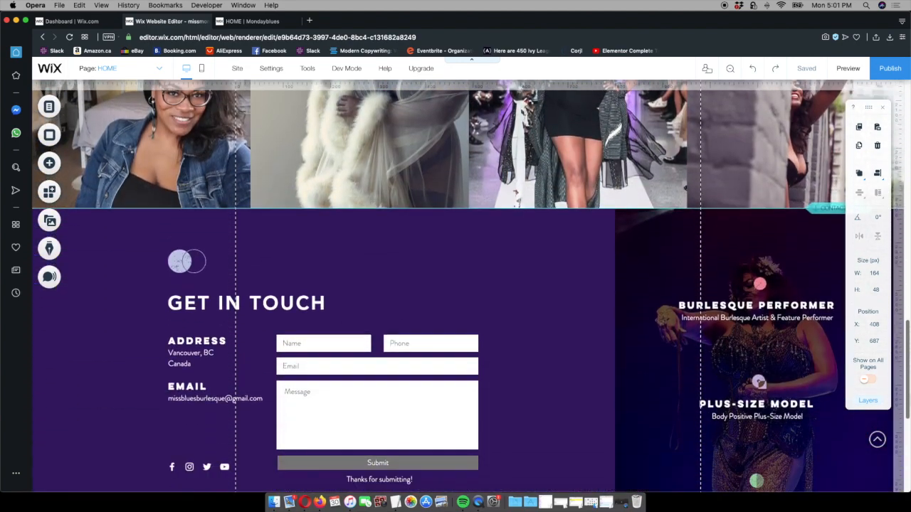
{"action": "scroll", "coordinate": [413, 235], "scroll_direction": "down", "scroll_amount": 1}
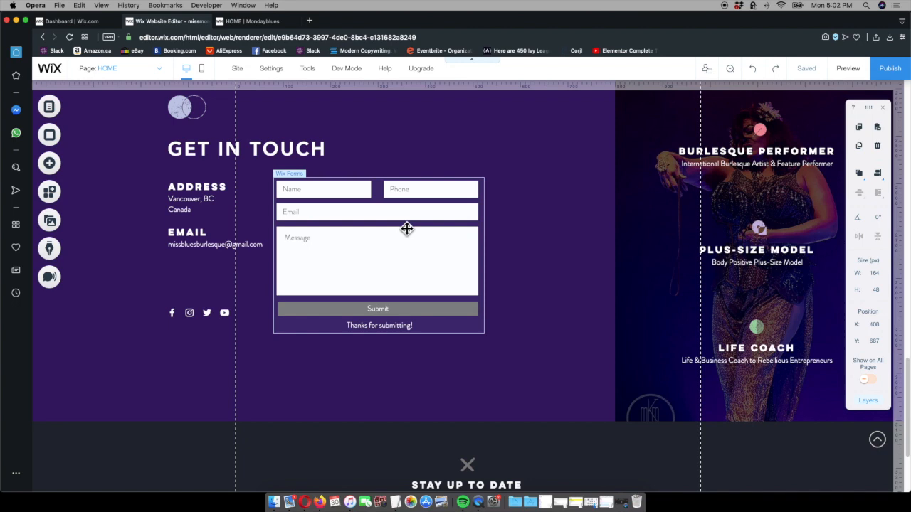
{"action": "left_click", "coordinate": [406, 228]}
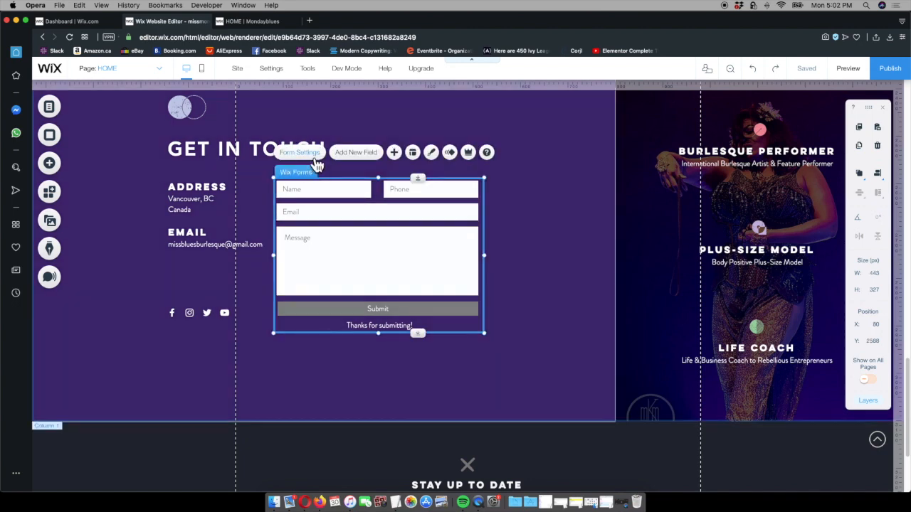
{"action": "left_click", "coordinate": [312, 156]}
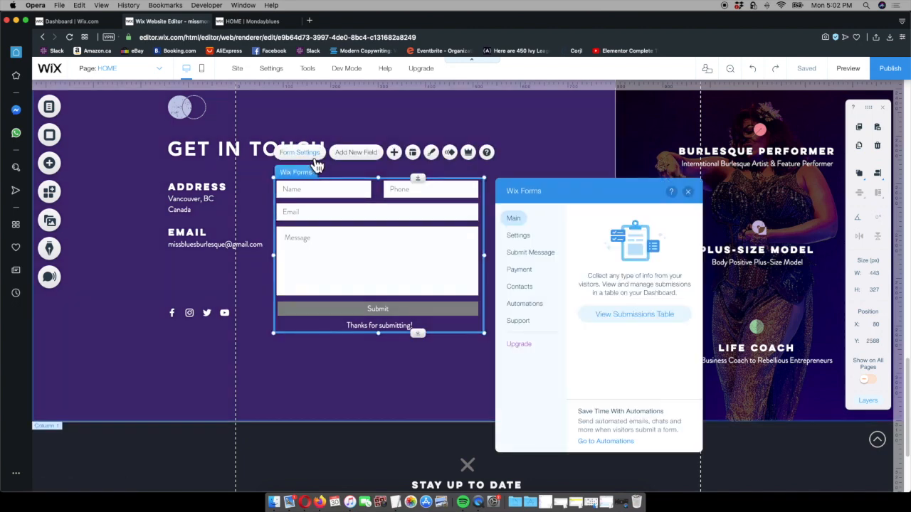
{"action": "left_click", "coordinate": [526, 237]}
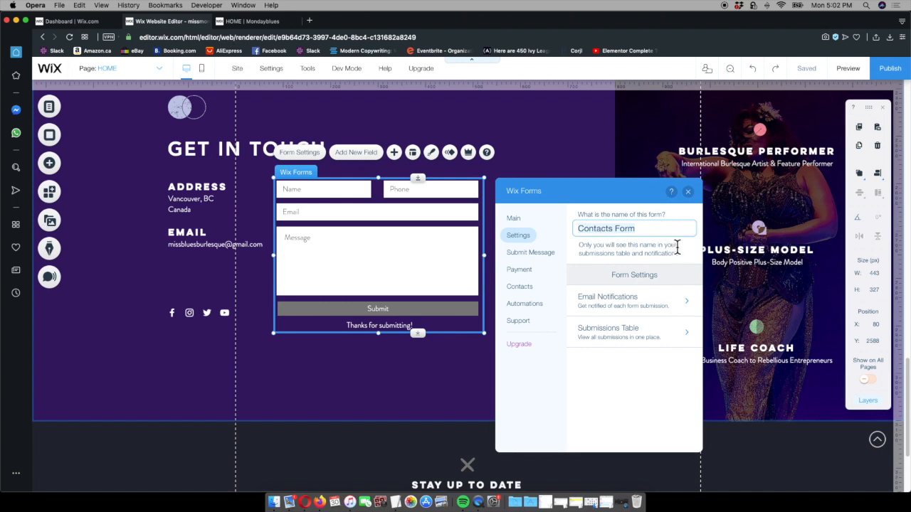
{"action": "left_click", "coordinate": [691, 311]}
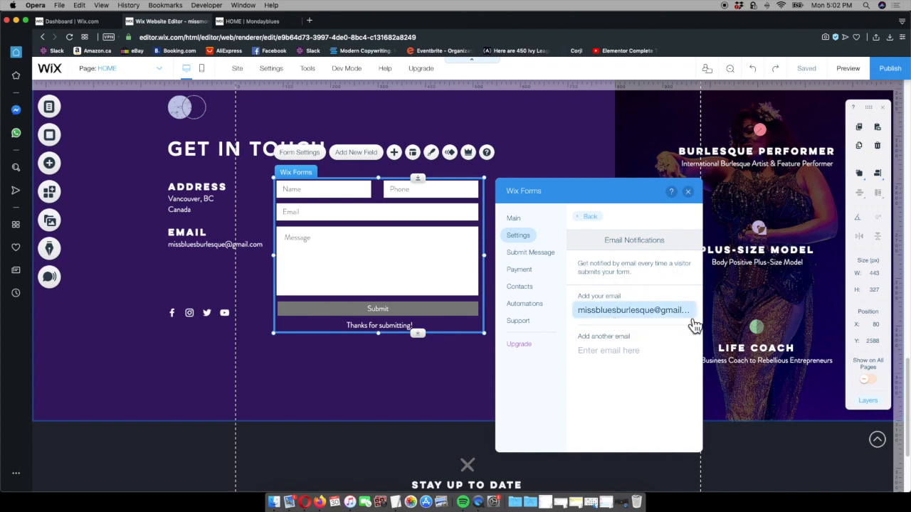
{"action": "left_click", "coordinate": [591, 217]}
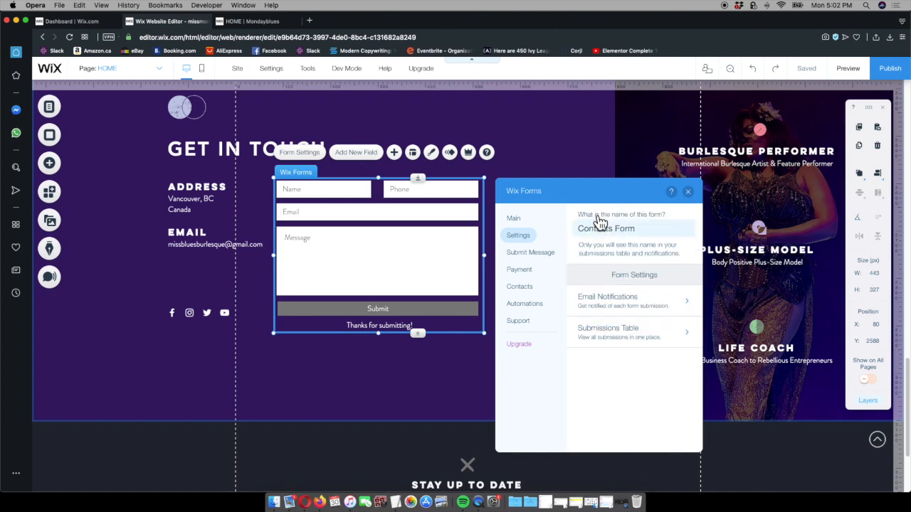
View the form's submissions table option and open the contactForm collection in the site dashboard's Content Manager
{"action": "left_click", "coordinate": [694, 340]}
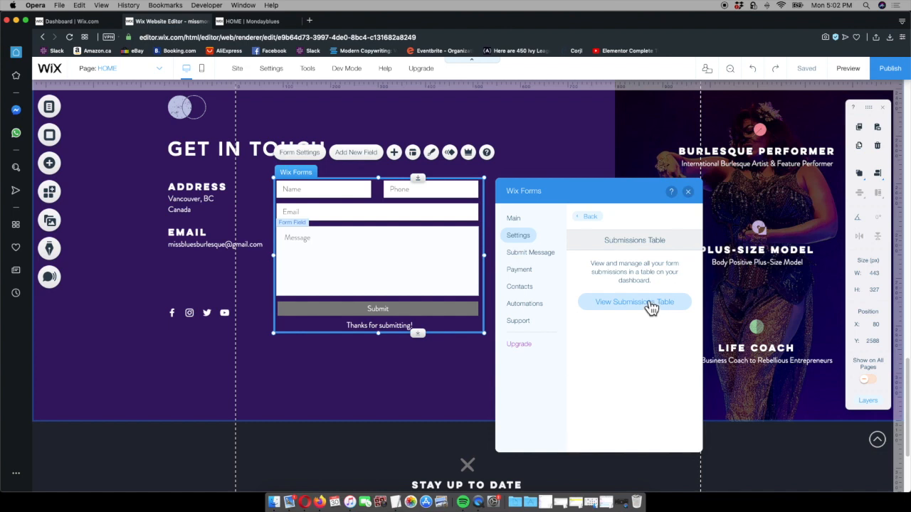
{"action": "left_click", "coordinate": [69, 21]}
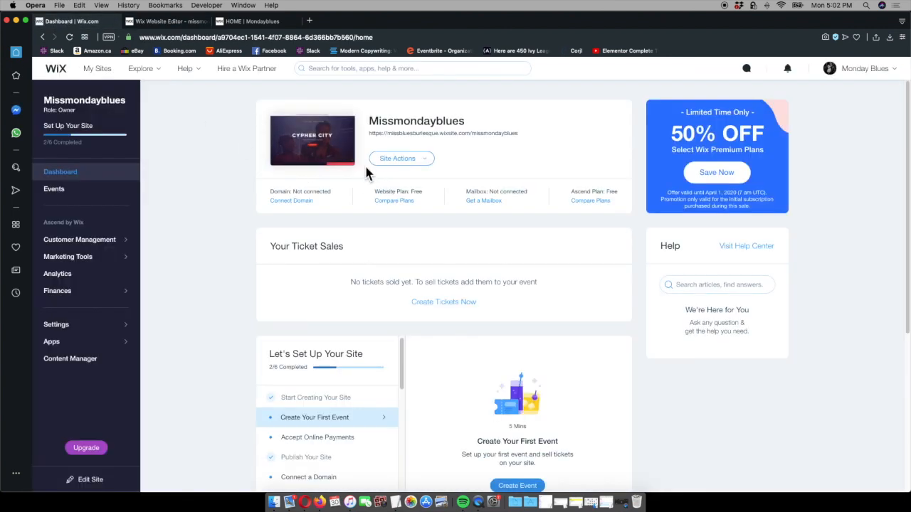
{"action": "left_click", "coordinate": [117, 368]}
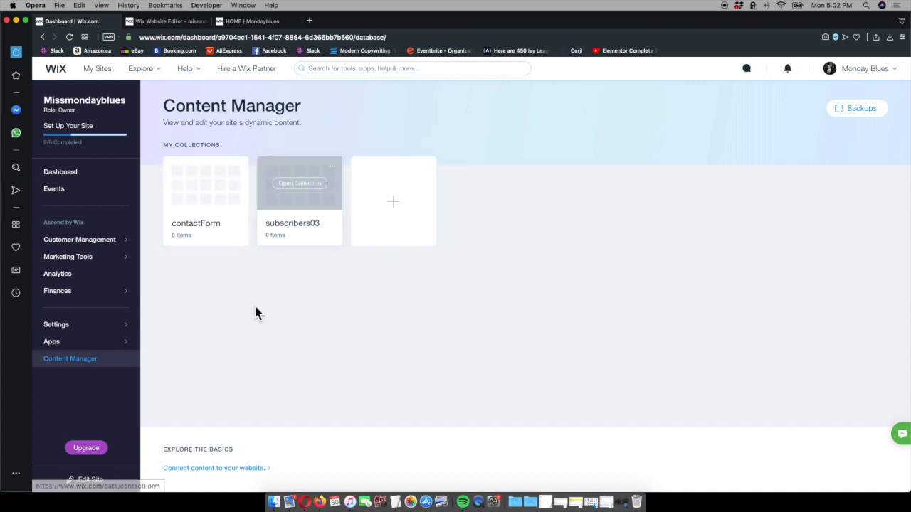
{"action": "mouse_move", "coordinate": [220, 197]}
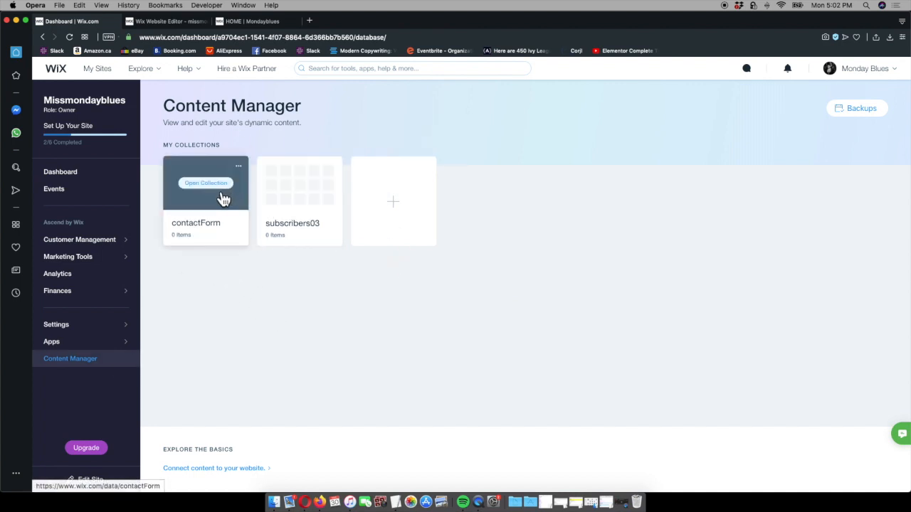
{"action": "left_click", "coordinate": [220, 197]}
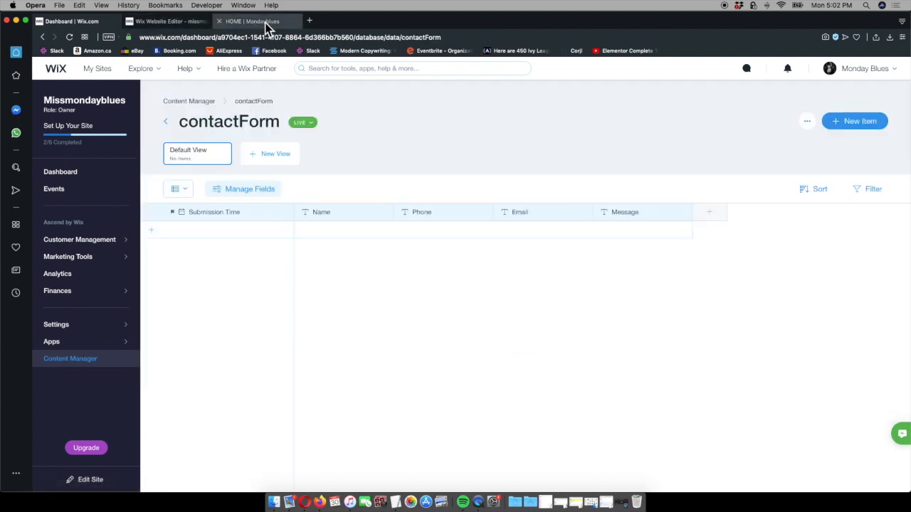
Compare the form's submissions table option with the contactForm collection on the dashboard, and close the form settings in the editor
{"action": "left_click", "coordinate": [174, 20]}
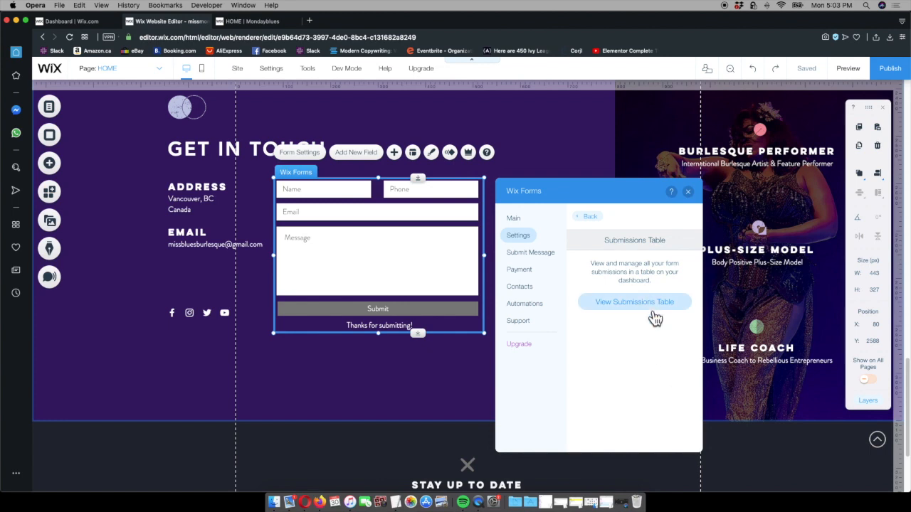
{"action": "left_click", "coordinate": [71, 21]}
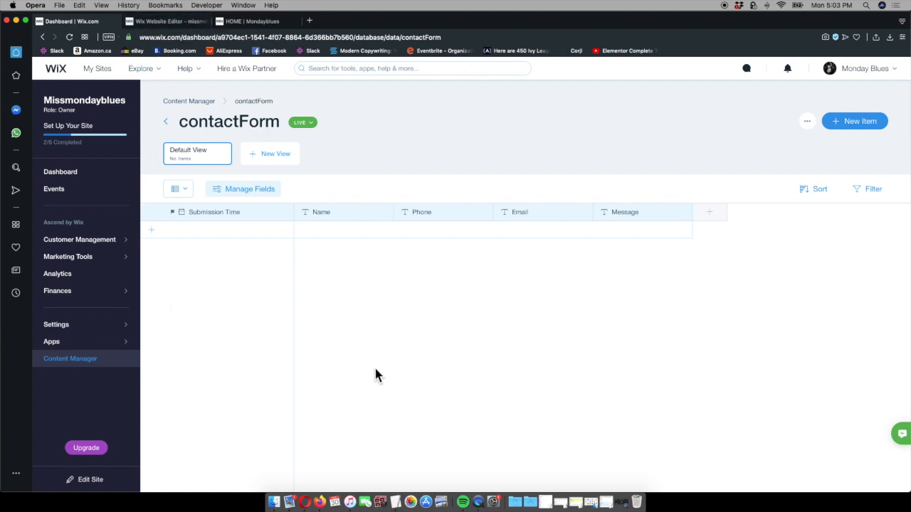
{"action": "left_click", "coordinate": [177, 25]}
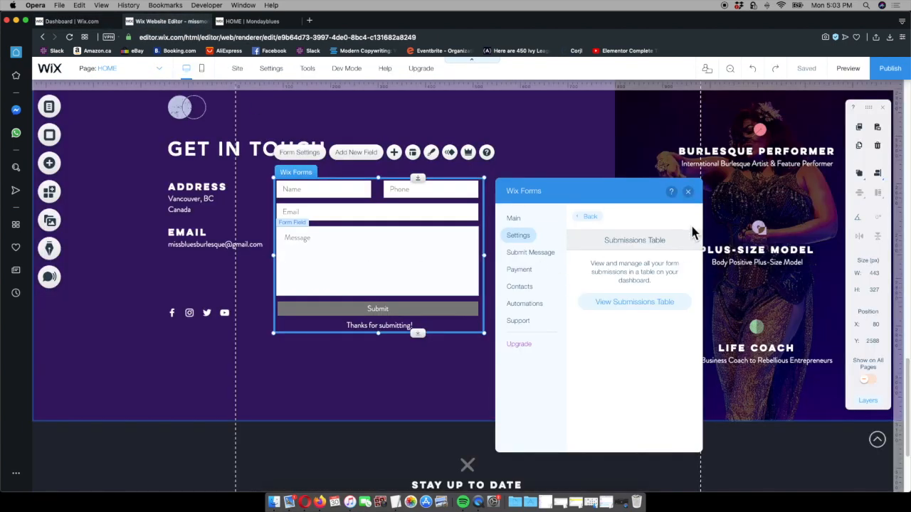
{"action": "left_click", "coordinate": [688, 192]}
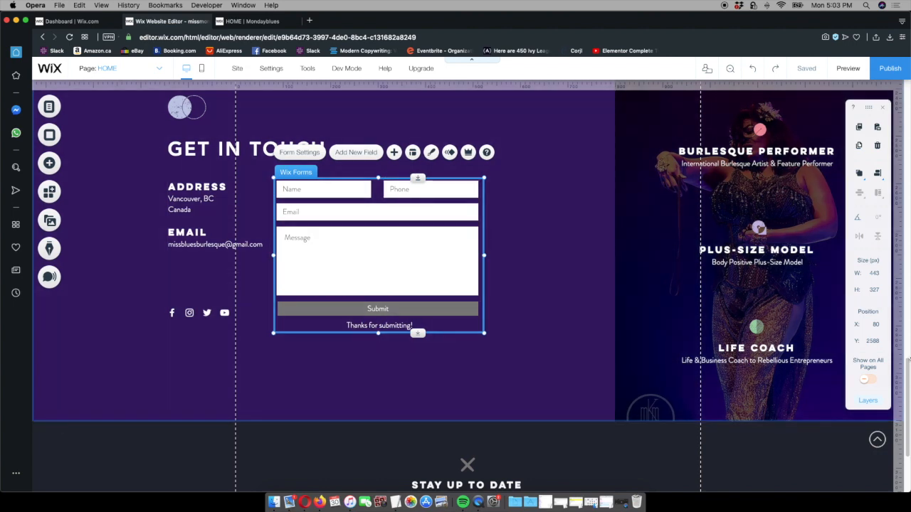
Review the Get Subscribers form's name and email notification settings, and close its settings unchanged
{"action": "scroll", "coordinate": [909, 392], "scroll_direction": "down", "scroll_amount": 5}
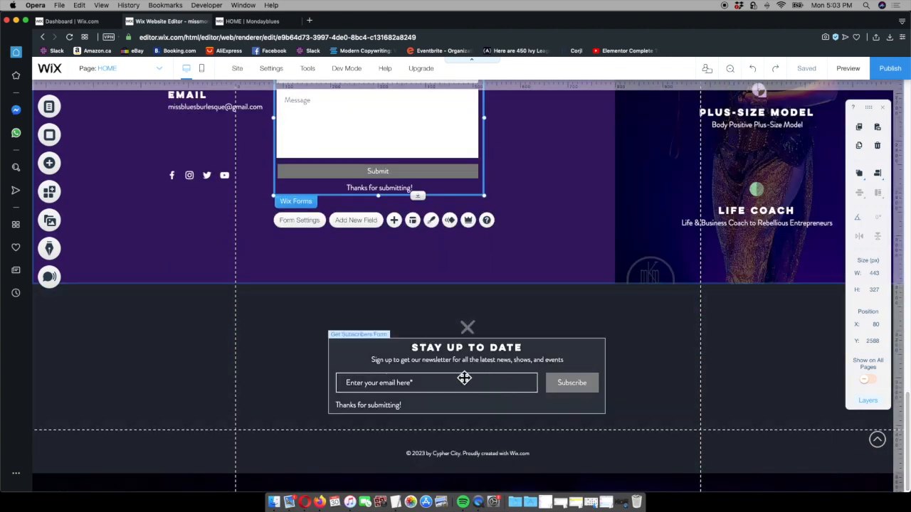
{"action": "left_click", "coordinate": [464, 378]}
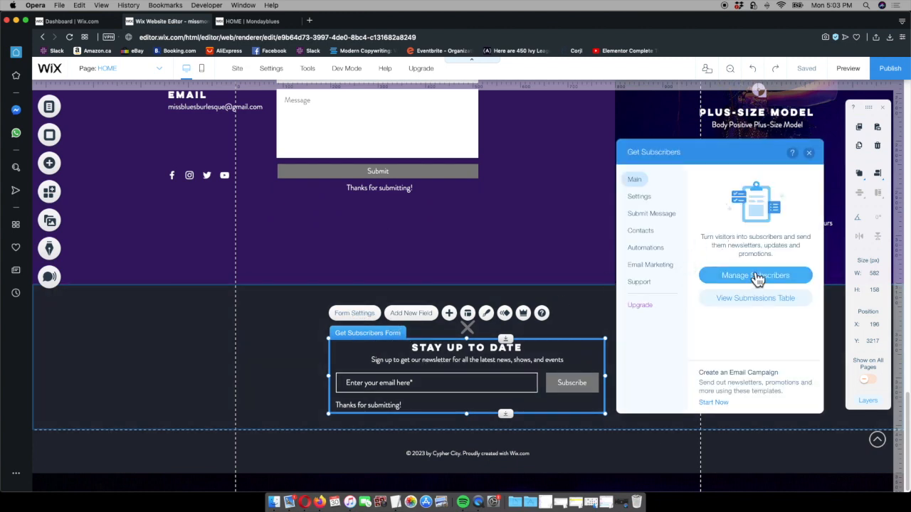
{"action": "left_click", "coordinate": [657, 199]}
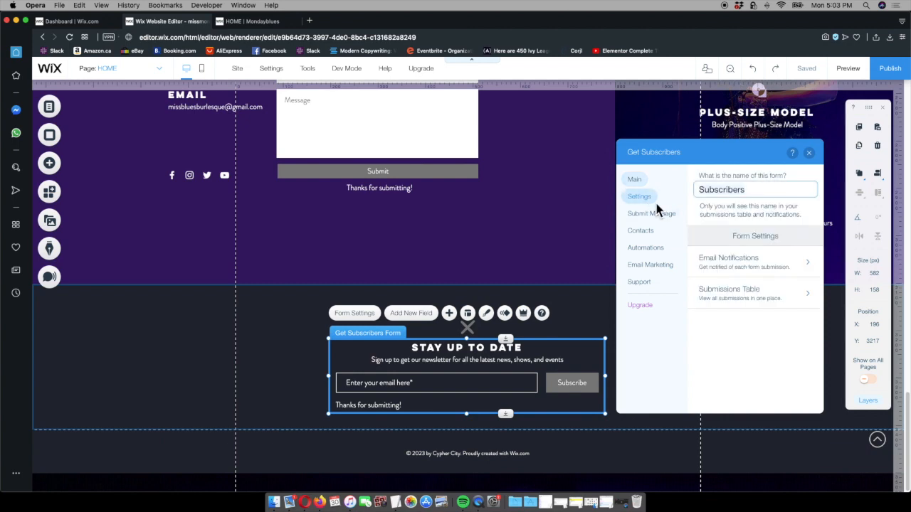
{"action": "left_click", "coordinate": [791, 273]}
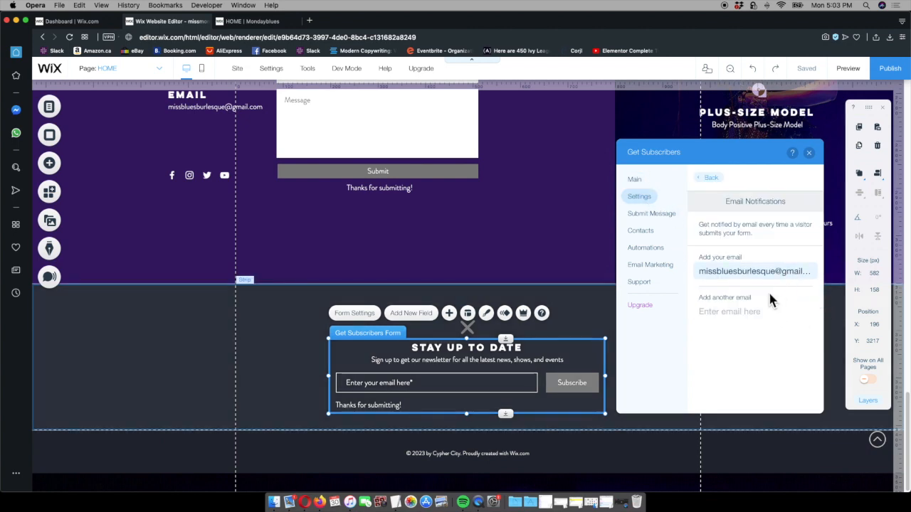
{"action": "left_click", "coordinate": [809, 153]}
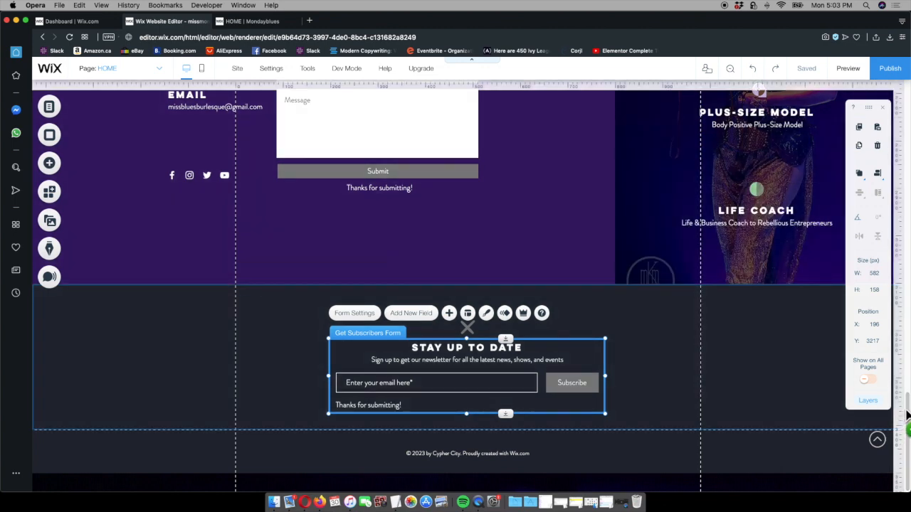
Check the published page's subscriber section and delete the X vector art above the STAY UP TO DATE heading in the editor
{"action": "scroll", "coordinate": [651, 128], "scroll_direction": "up", "scroll_amount": 2}
{"action": "left_click", "coordinate": [245, 21]}
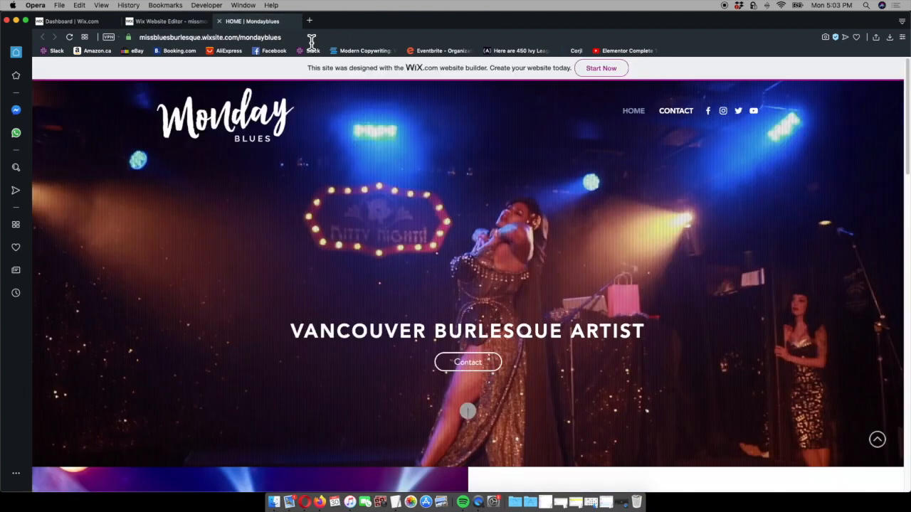
{"action": "left_click_drag", "start_coordinate": [909, 204], "coordinate": [909, 484]}
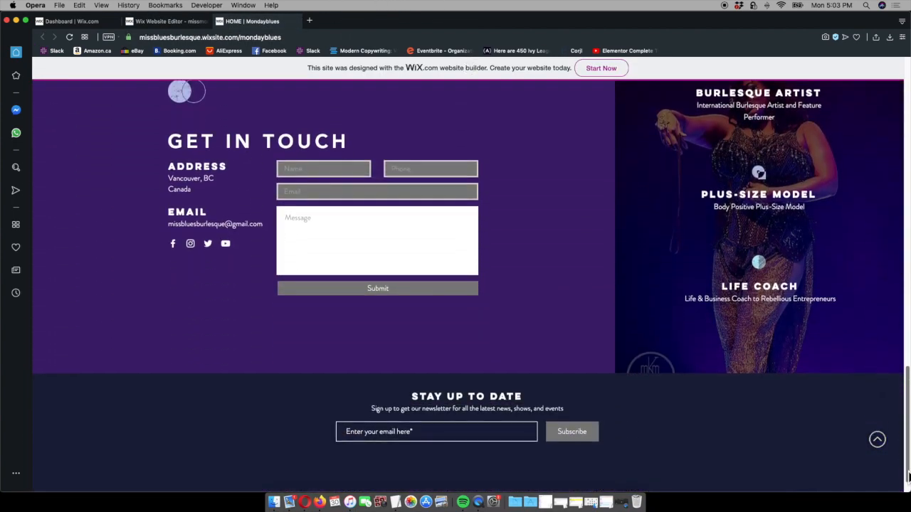
{"action": "left_click", "coordinate": [184, 22]}
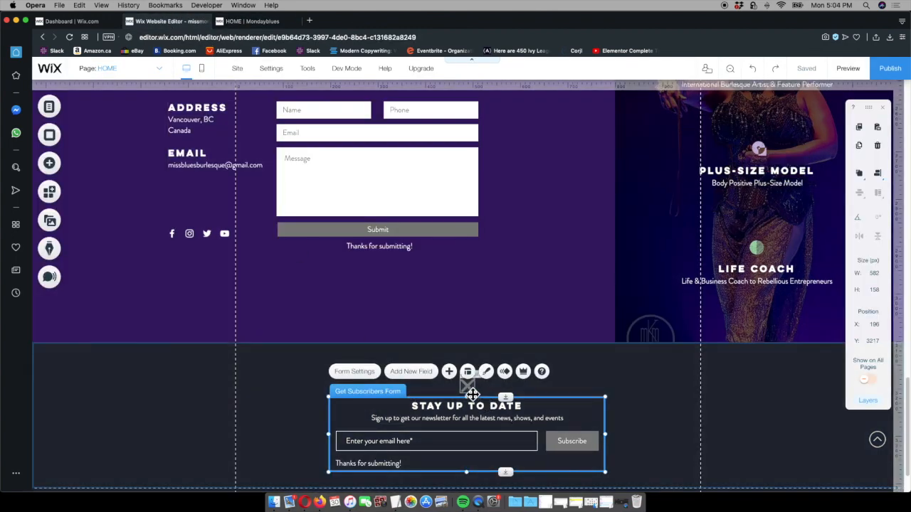
{"action": "left_click", "coordinate": [468, 387]}
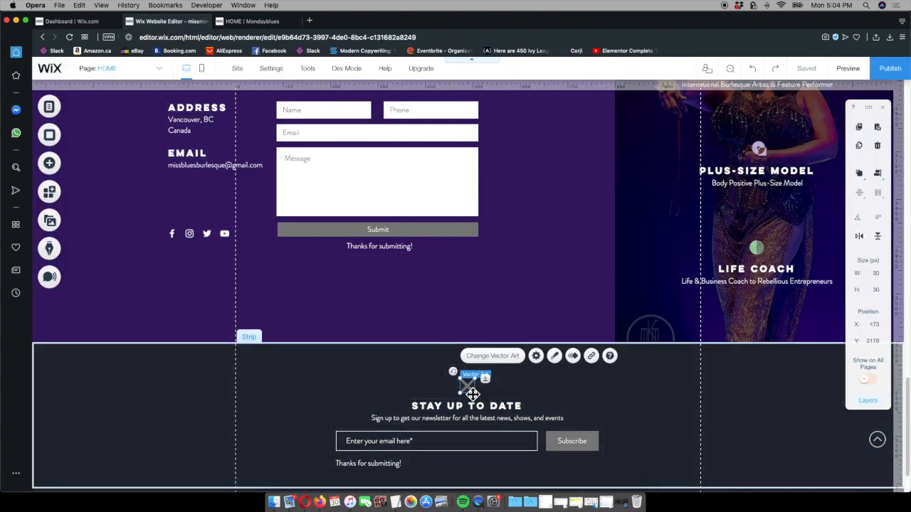
{"action": "key", "text": "Delete"}
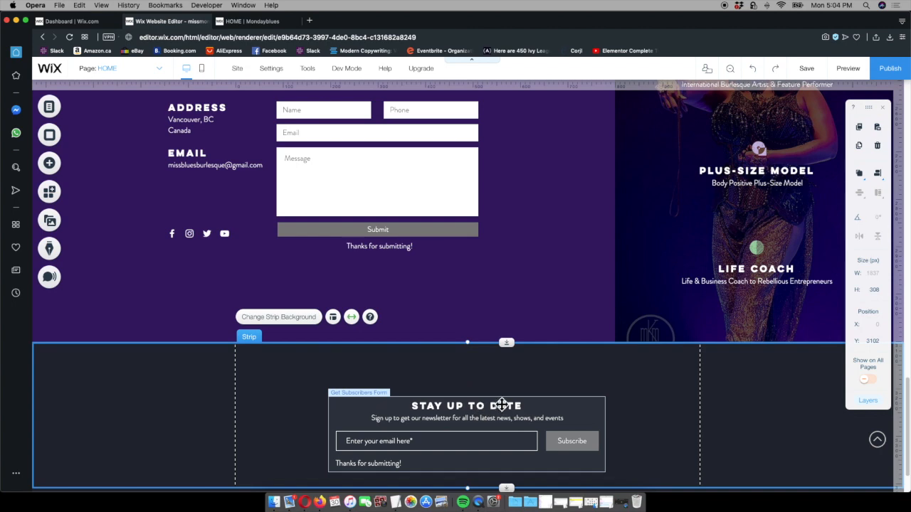
Move the Get Subscribers form up within its strip and shorten the strip to a height of 248 px
{"action": "left_click", "coordinate": [501, 406]}
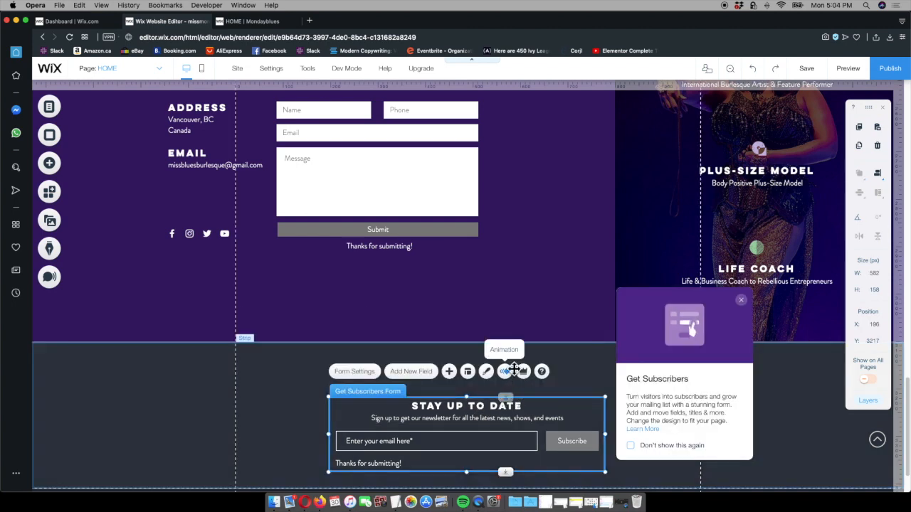
{"action": "left_click_drag", "start_coordinate": [567, 420], "coordinate": [566, 378]}
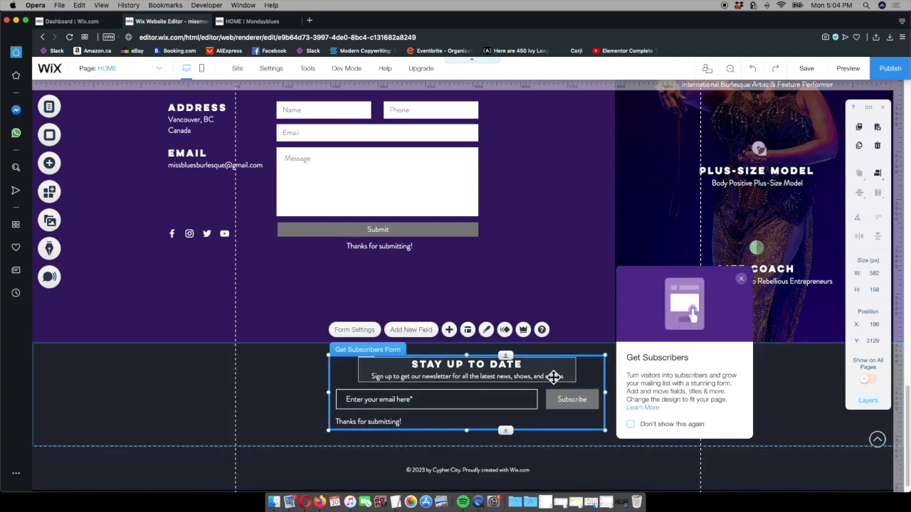
{"action": "left_click_drag", "start_coordinate": [515, 362], "coordinate": [510, 375]}
{"action": "left_click", "coordinate": [273, 408]}
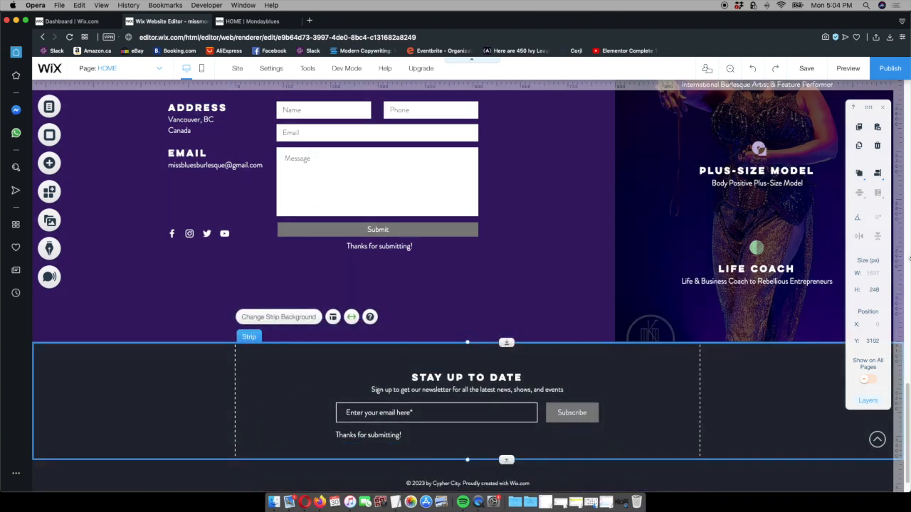
Move the social bar in the Get in Touch section up to just below the email address, at Y 2778
{"action": "left_click_drag", "start_coordinate": [907, 406], "coordinate": [908, 352]}
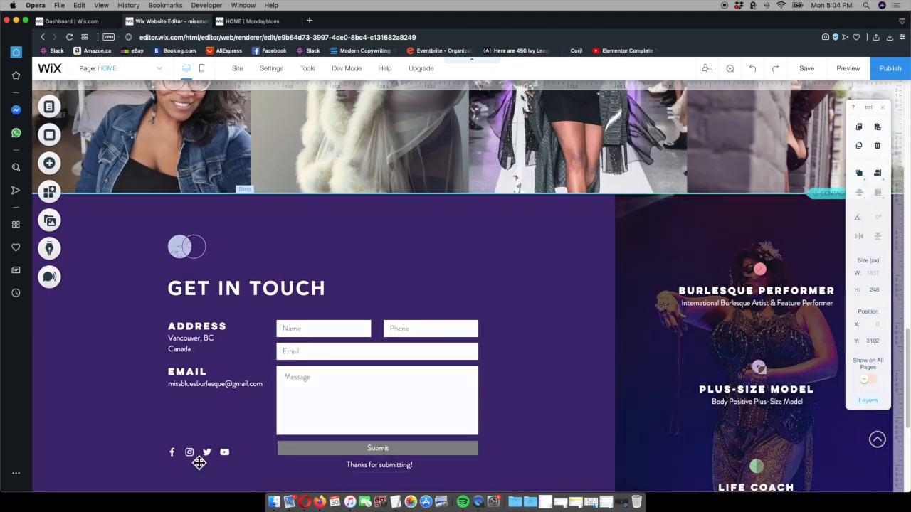
{"action": "left_click_drag", "start_coordinate": [203, 453], "coordinate": [203, 418]}
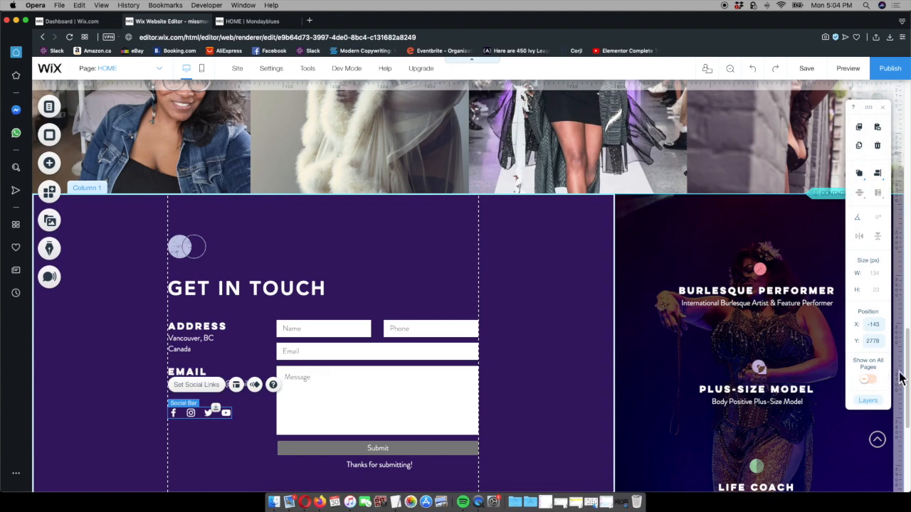
Crop the left side of the About section's column background photo in Photo Studio and save it
{"action": "scroll", "coordinate": [467, 285], "scroll_direction": "up", "scroll_amount": 10}
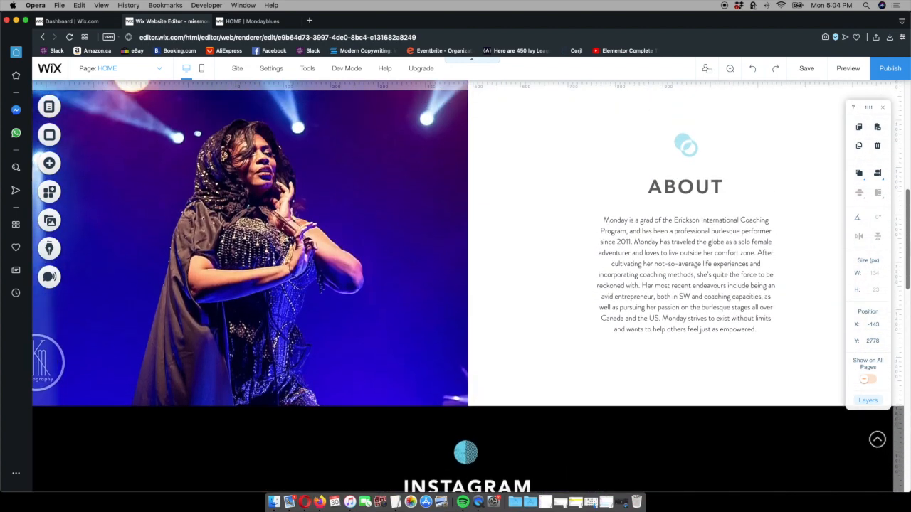
{"action": "scroll", "coordinate": [467, 285], "scroll_direction": "up", "scroll_amount": 5}
{"action": "scroll", "coordinate": [467, 284], "scroll_direction": "down", "scroll_amount": 5}
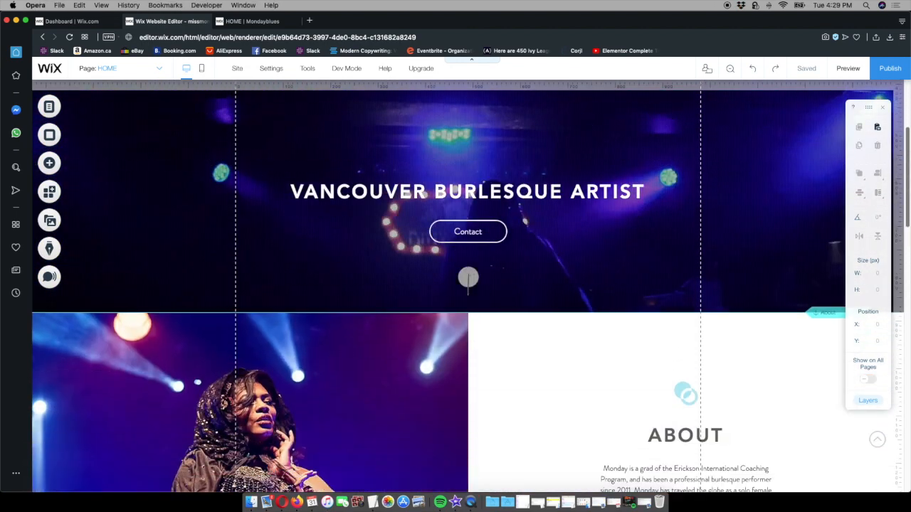
{"action": "scroll", "coordinate": [467, 285], "scroll_direction": "down", "scroll_amount": 5}
{"action": "scroll", "coordinate": [467, 285], "scroll_direction": "up", "scroll_amount": 1}
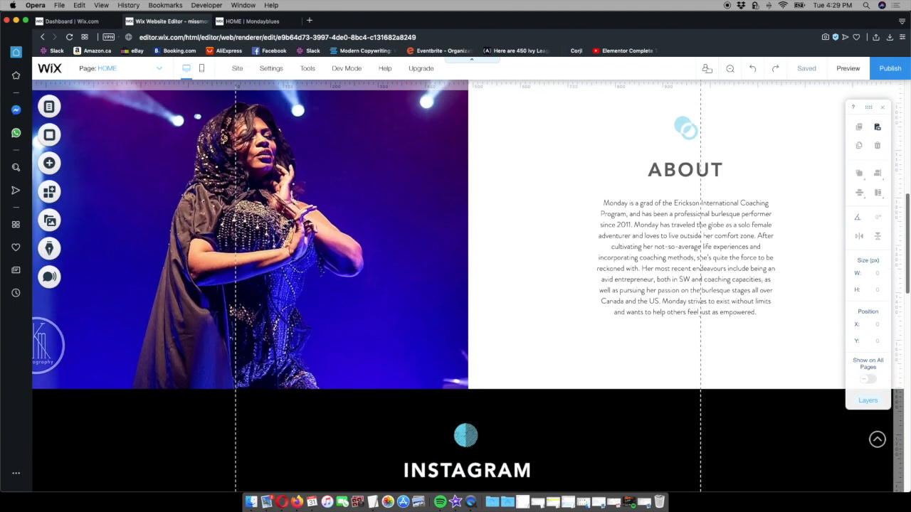
{"action": "left_click", "coordinate": [256, 165]}
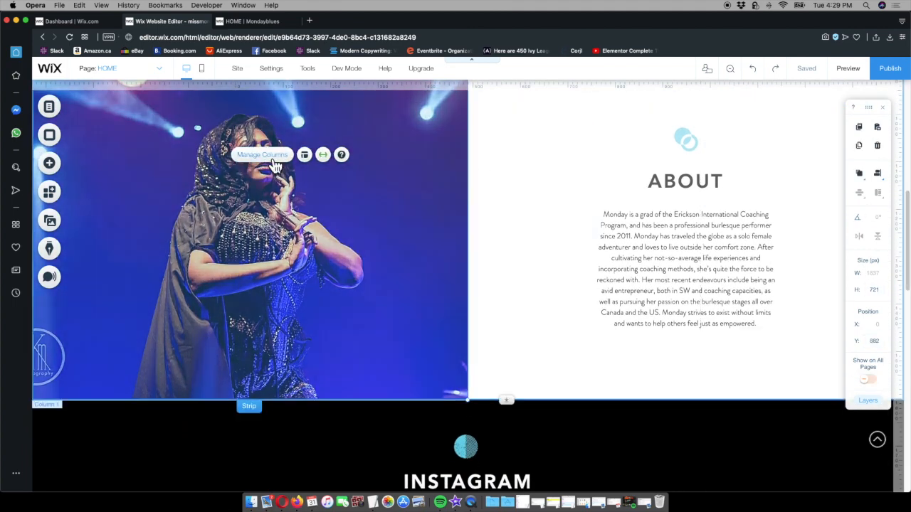
{"action": "left_click", "coordinate": [274, 159]}
{"action": "scroll", "coordinate": [904, 200], "scroll_direction": "up", "scroll_amount": 1}
{"action": "left_click", "coordinate": [197, 204]}
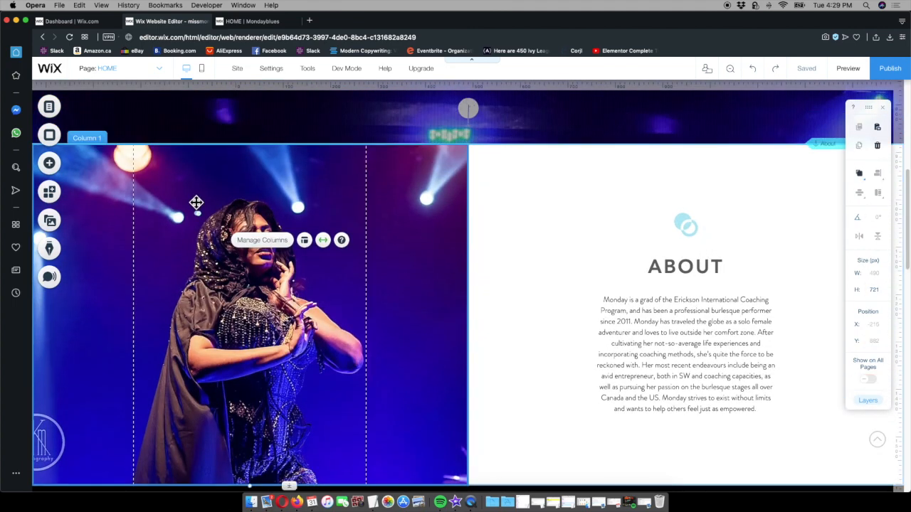
{"action": "left_click", "coordinate": [180, 118]}
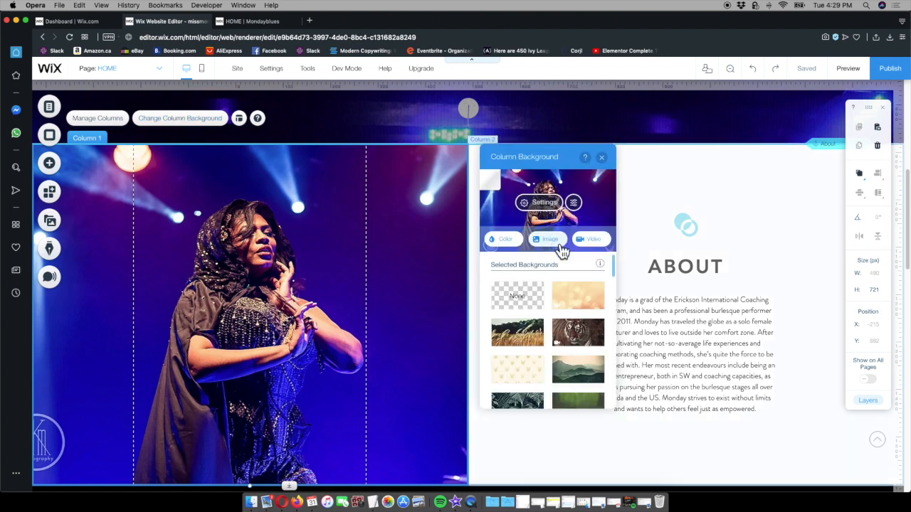
{"action": "left_click", "coordinate": [574, 204]}
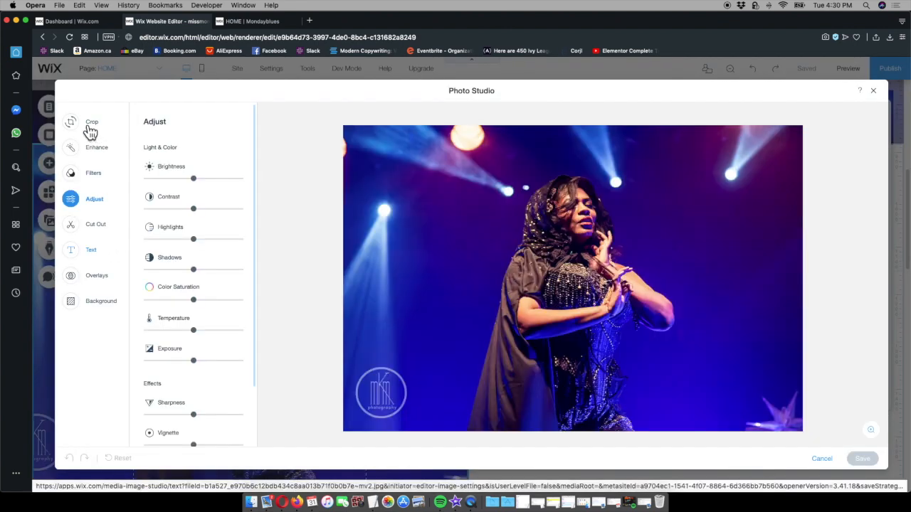
{"action": "left_click", "coordinate": [69, 123]}
{"action": "left_click_drag", "start_coordinate": [307, 395], "coordinate": [360, 410]}
{"action": "left_click", "coordinate": [862, 458]}
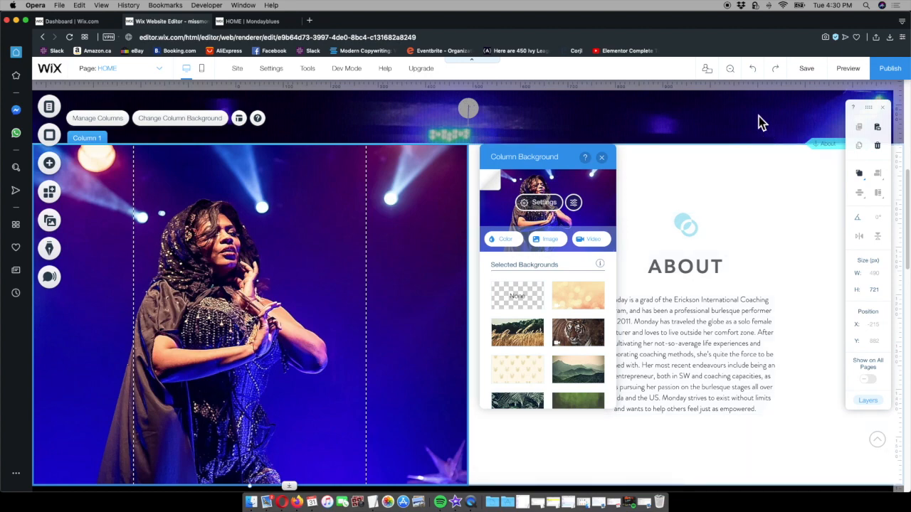
Close the background settings and extend the About section's columns to a height of about 751 px
{"action": "left_click", "coordinate": [756, 264]}
{"action": "left_click", "coordinate": [827, 291]}
{"action": "scroll", "coordinate": [826, 293], "scroll_direction": "down", "scroll_amount": 5}
{"action": "scroll", "coordinate": [811, 289], "scroll_direction": "up", "scroll_amount": 3}
{"action": "scroll", "coordinate": [801, 283], "scroll_direction": "up", "scroll_amount": 3}
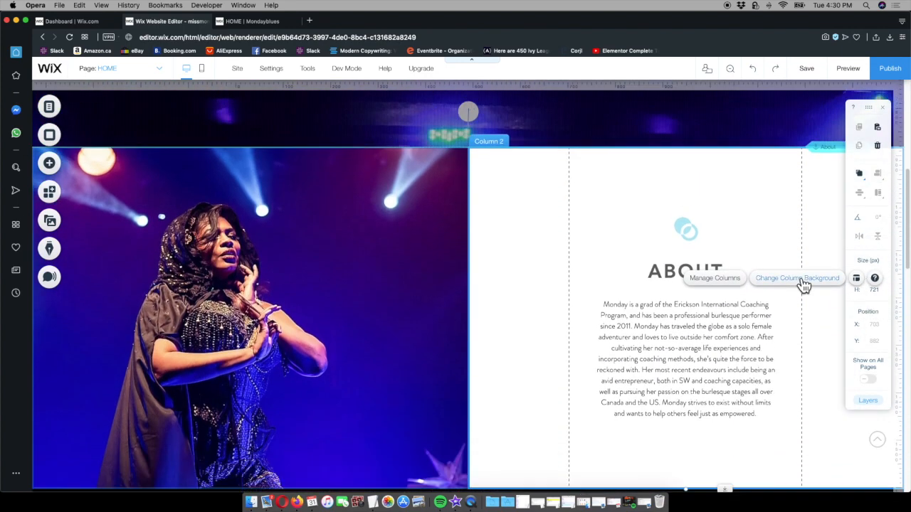
{"action": "scroll", "coordinate": [802, 286], "scroll_direction": "down", "scroll_amount": 4}
{"action": "left_click_drag", "start_coordinate": [735, 355], "coordinate": [738, 366]}
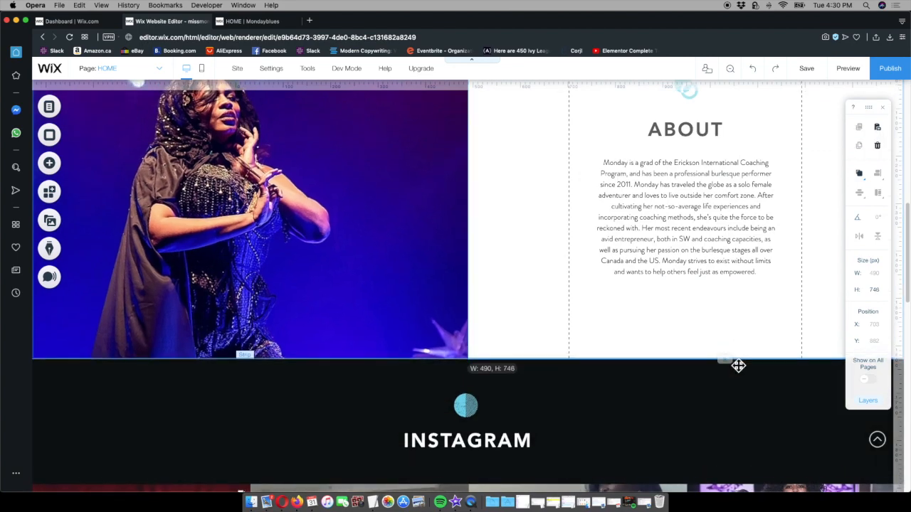
Examine the Get in Touch section, the subscriber strip and the footer's copyright text for remaining layout differences
{"action": "scroll", "coordinate": [761, 295], "scroll_direction": "down", "scroll_amount": 5}
{"action": "scroll", "coordinate": [751, 289], "scroll_direction": "down", "scroll_amount": 6}
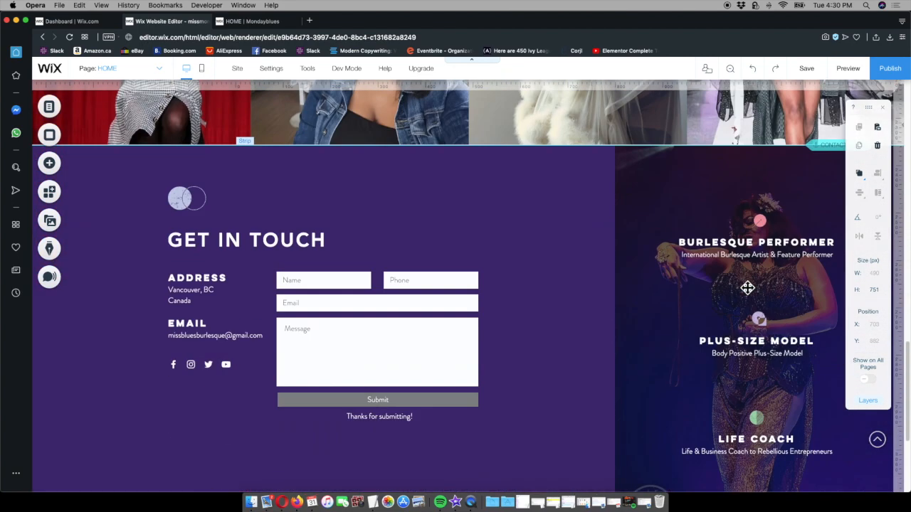
{"action": "scroll", "coordinate": [749, 287], "scroll_direction": "up", "scroll_amount": 2}
{"action": "scroll", "coordinate": [748, 288], "scroll_direction": "up", "scroll_amount": 1}
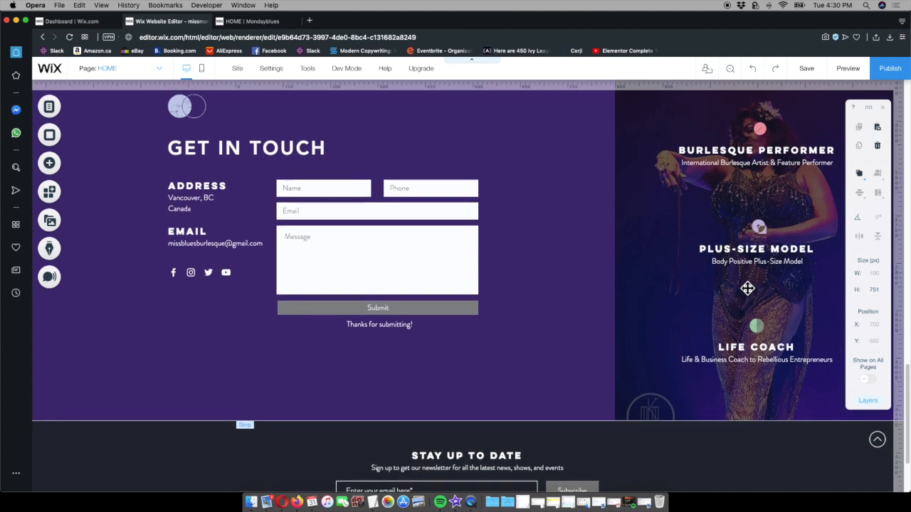
{"action": "left_click_drag", "start_coordinate": [170, 115], "coordinate": [207, 107]}
{"action": "scroll", "coordinate": [618, 292], "scroll_direction": "up", "scroll_amount": 1}
{"action": "left_click", "coordinate": [618, 292]}
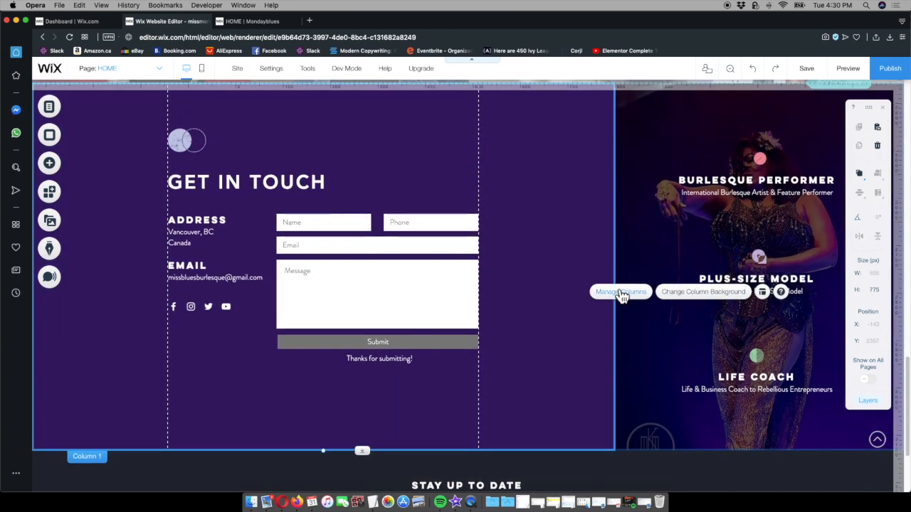
{"action": "scroll", "coordinate": [619, 291], "scroll_direction": "down", "scroll_amount": 5}
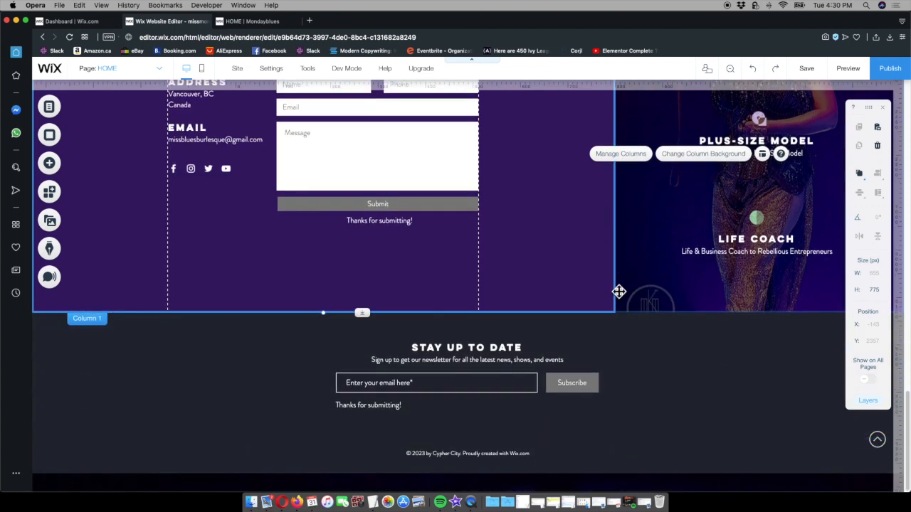
{"action": "left_click", "coordinate": [518, 454]}
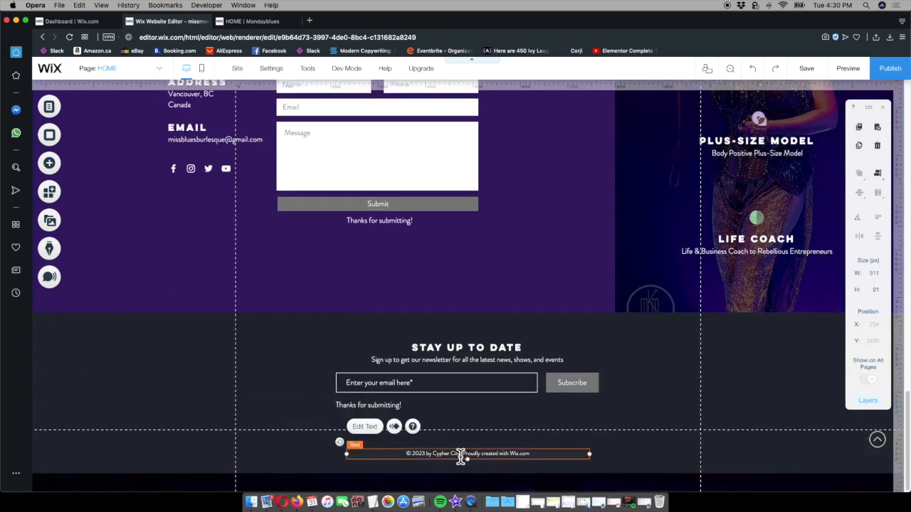
{"action": "left_click", "coordinate": [631, 425]}
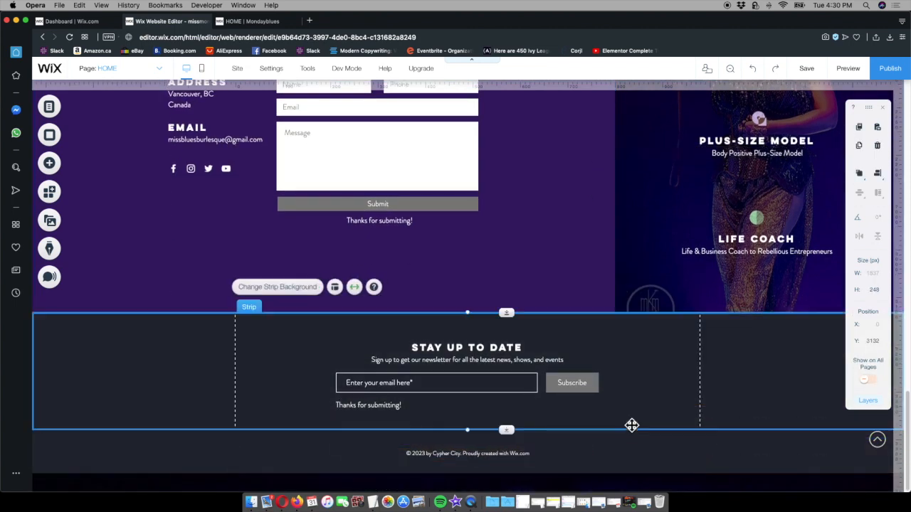
{"action": "left_click", "coordinate": [534, 456]}
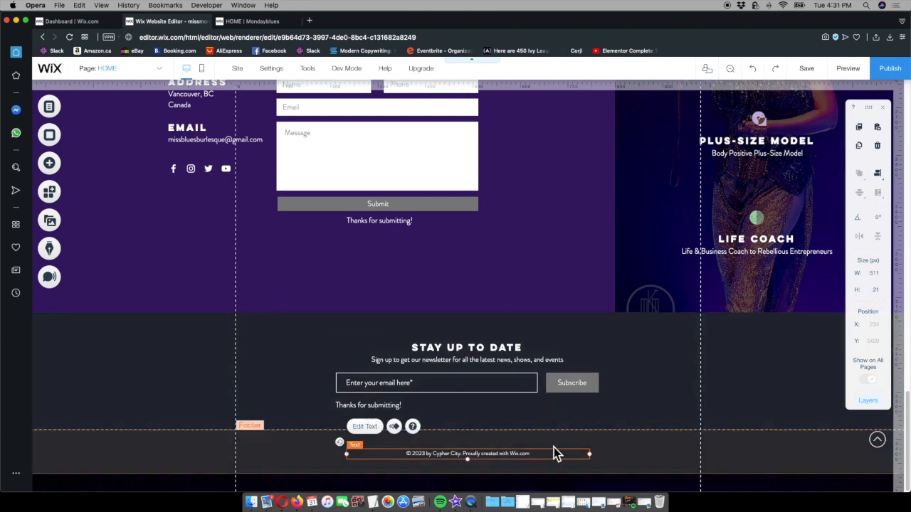
{"action": "left_click", "coordinate": [653, 407]}
Switch the home page to the mobile editor and move the hero's Contact button down near the bottom of the hero image
{"action": "left_click_drag", "start_coordinate": [909, 453], "coordinate": [882, 107]}
{"action": "left_click", "coordinate": [210, 73]}
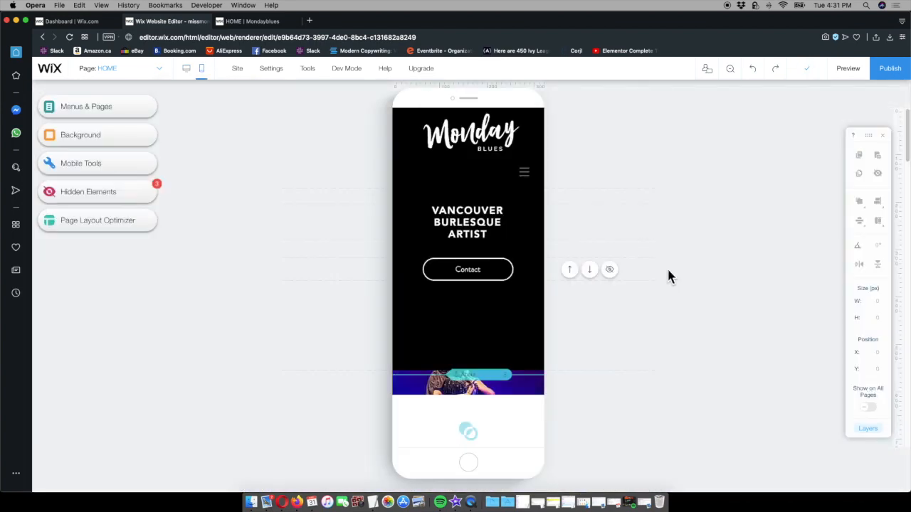
{"action": "left_click", "coordinate": [493, 270]}
{"action": "left_click_drag", "start_coordinate": [493, 269], "coordinate": [494, 335]}
Move the mobile hero's Contact button back up to just below the title
{"action": "left_click", "coordinate": [494, 217]}
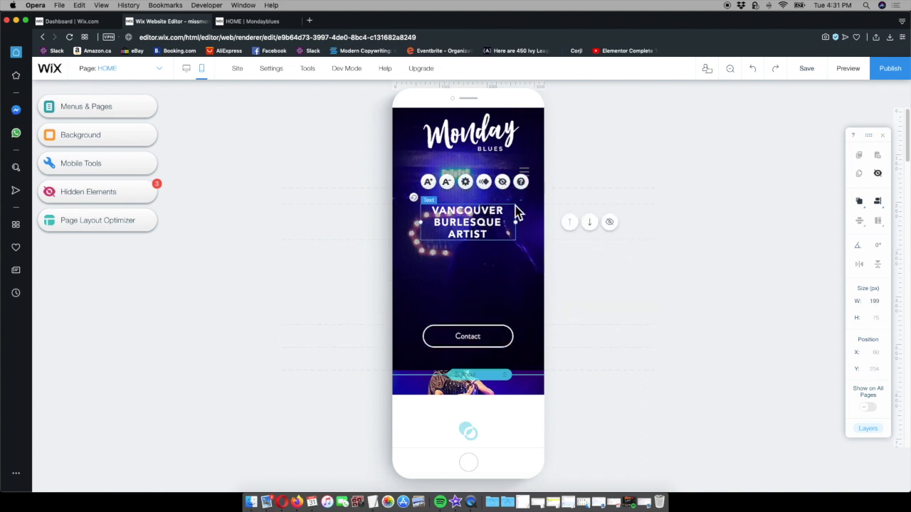
{"action": "left_click", "coordinate": [514, 238]}
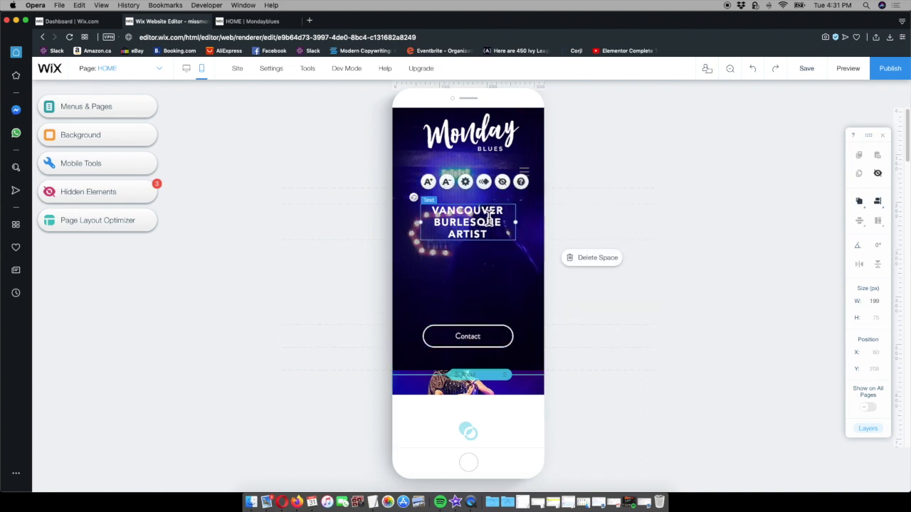
{"action": "left_click_drag", "start_coordinate": [487, 334], "coordinate": [487, 250]}
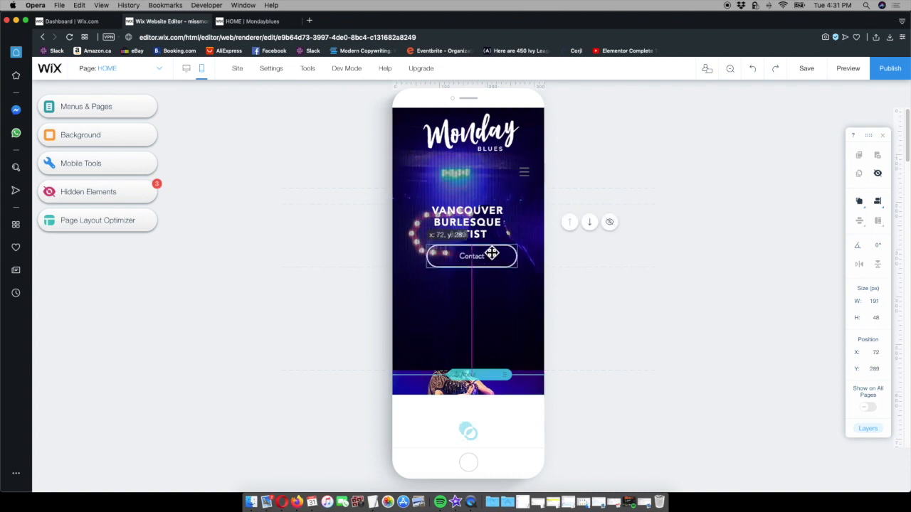
Hide the hero's title text and its Contact button in the mobile layout
{"action": "left_click", "coordinate": [490, 211]}
{"action": "left_click", "coordinate": [504, 183]}
{"action": "left_click", "coordinate": [472, 218]}
{"action": "left_click", "coordinate": [502, 189]}
Shorten the mobile hero area by moving the About anchor and the About strip up toward the header
{"action": "left_click_drag", "start_coordinate": [505, 316], "coordinate": [510, 201]}
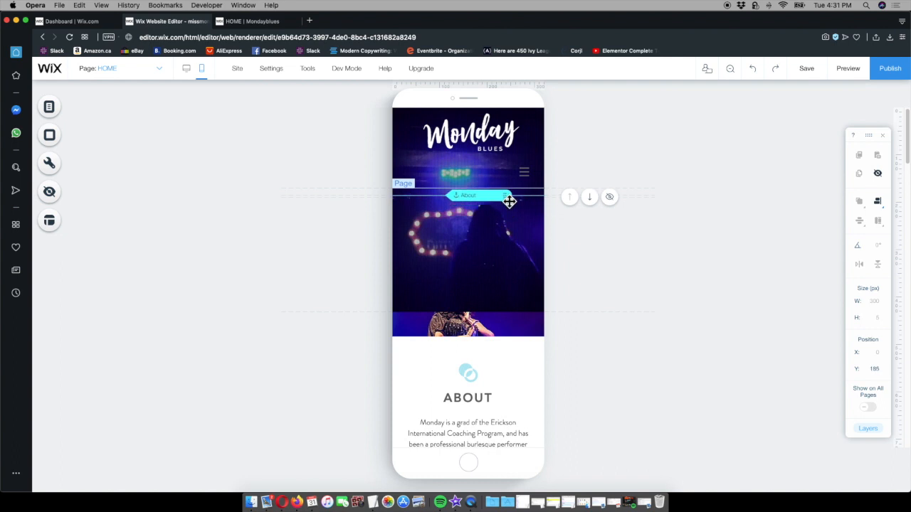
{"action": "left_click", "coordinate": [524, 323]}
{"action": "left_click_drag", "start_coordinate": [506, 312], "coordinate": [492, 258]}
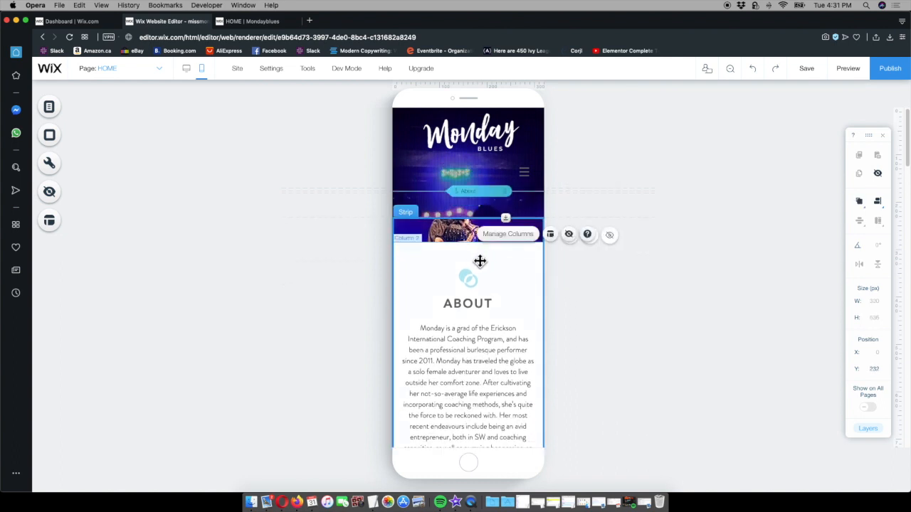
{"action": "left_click_drag", "start_coordinate": [460, 266], "coordinate": [508, 349]}
{"action": "left_click_drag", "start_coordinate": [496, 292], "coordinate": [496, 246]}
Delete the empty space between the About section and the Instagram section in the mobile layout
{"action": "scroll", "coordinate": [445, 321], "scroll_direction": "down", "scroll_amount": 5}
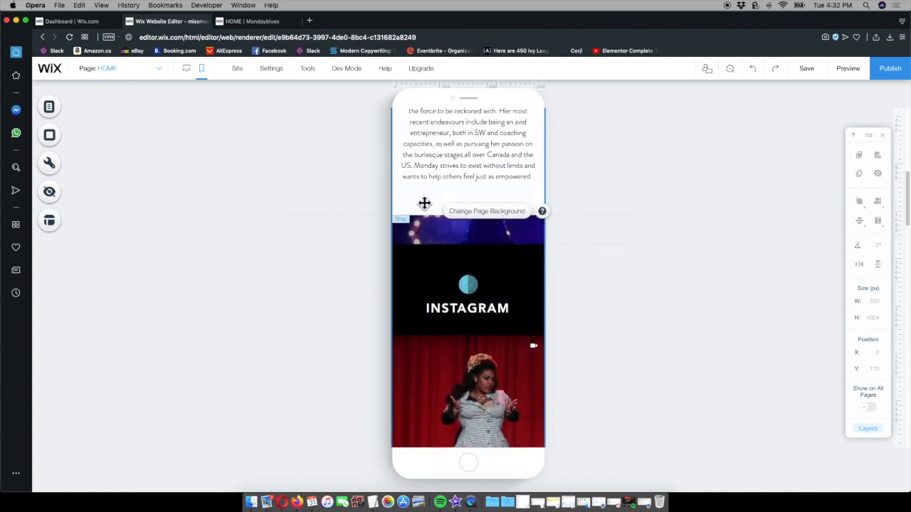
{"action": "left_click", "coordinate": [434, 236]}
{"action": "mouse_move", "coordinate": [515, 220]}
{"action": "left_mouse_down"}
{"action": "mouse_move", "coordinate": [515, 248]}
{"action": "mouse_move", "coordinate": [517, 215]}
{"action": "left_mouse_up"}
{"action": "left_click", "coordinate": [490, 249]}
{"action": "left_click", "coordinate": [488, 247]}
{"action": "left_click", "coordinate": [596, 224]}
Tighten the spacing in the lower part of the mobile page and save the site
{"action": "scroll", "coordinate": [517, 280], "scroll_direction": "down", "scroll_amount": 15}
{"action": "scroll", "coordinate": [522, 289], "scroll_direction": "up", "scroll_amount": 3}
{"action": "scroll", "coordinate": [520, 286], "scroll_direction": "down", "scroll_amount": 10}
{"action": "left_click_drag", "start_coordinate": [520, 287], "coordinate": [511, 206]}
{"action": "scroll", "coordinate": [506, 417], "scroll_direction": "down", "scroll_amount": 8}
{"action": "scroll", "coordinate": [516, 356], "scroll_direction": "up", "scroll_amount": 20}
{"action": "left_click", "coordinate": [806, 68]}
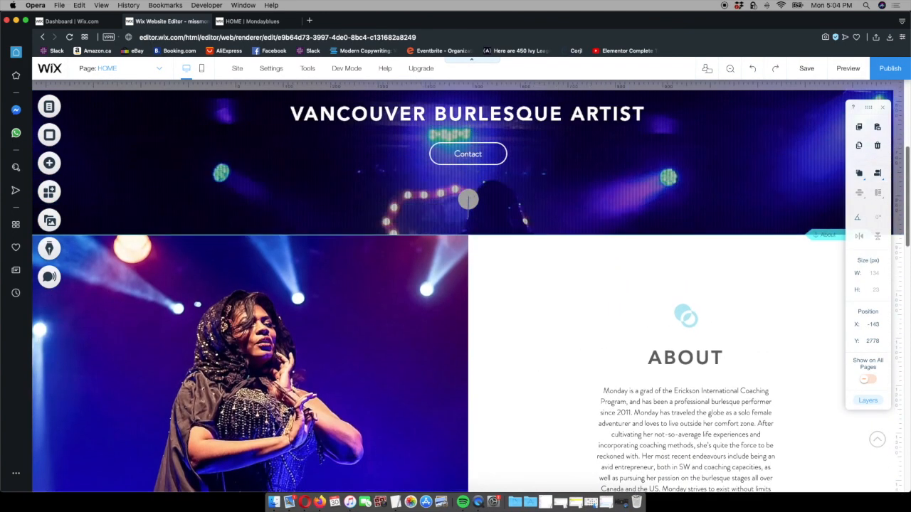
Preview the desktop home page and look through it from the hero to the lower sections
{"action": "scroll", "coordinate": [468, 284], "scroll_direction": "up", "scroll_amount": 4}
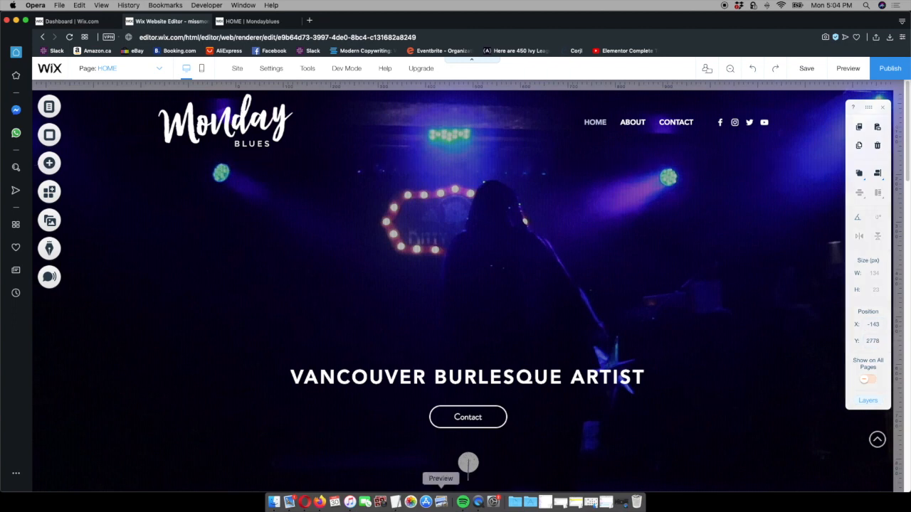
{"action": "left_click", "coordinate": [847, 68]}
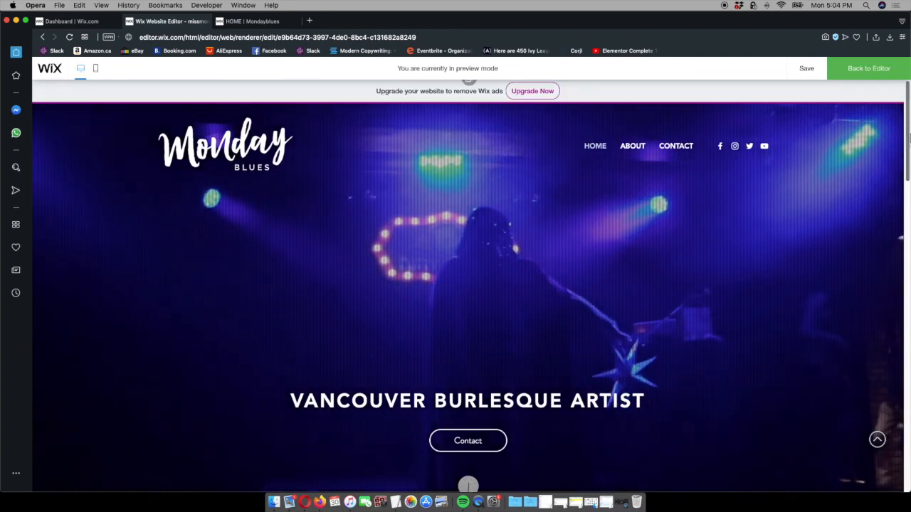
{"action": "left_click_drag", "start_coordinate": [909, 137], "coordinate": [908, 418]}
Compare the published site's Get in Touch section with the preview, and check the preview's Instagram and hero sections
{"action": "left_click", "coordinate": [265, 21]}
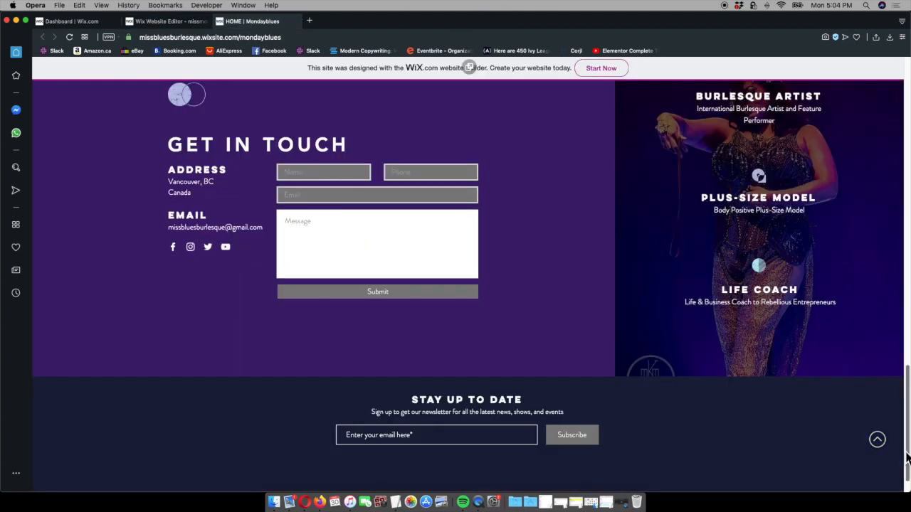
{"action": "left_click_drag", "start_coordinate": [905, 458], "coordinate": [909, 374]}
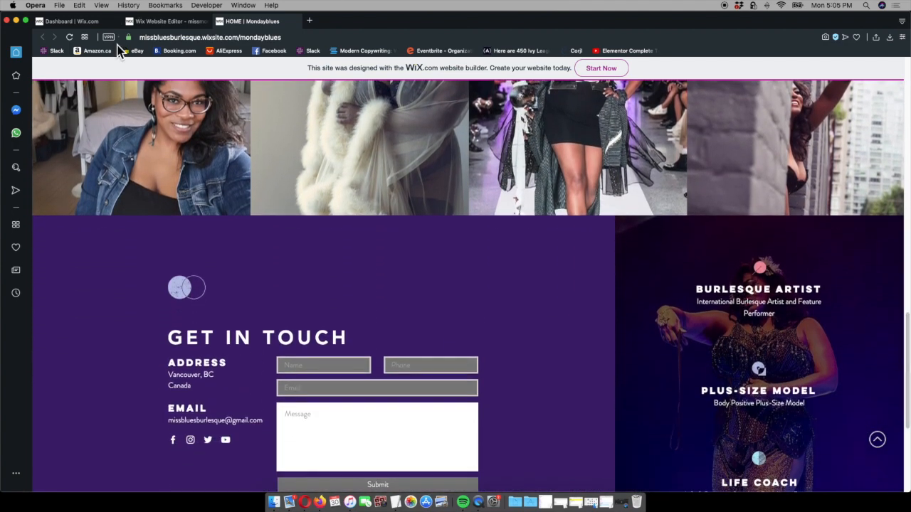
{"action": "left_click", "coordinate": [170, 27]}
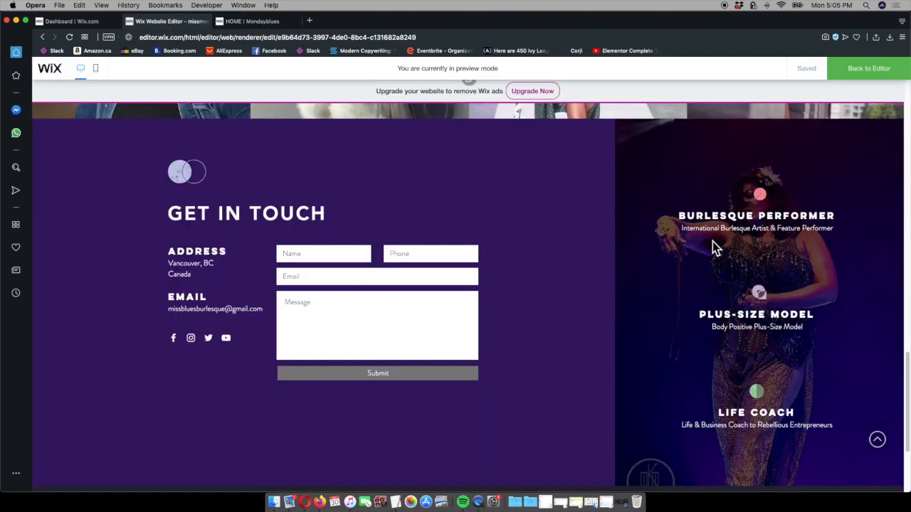
{"action": "scroll", "coordinate": [712, 245], "scroll_direction": "up", "scroll_amount": 5}
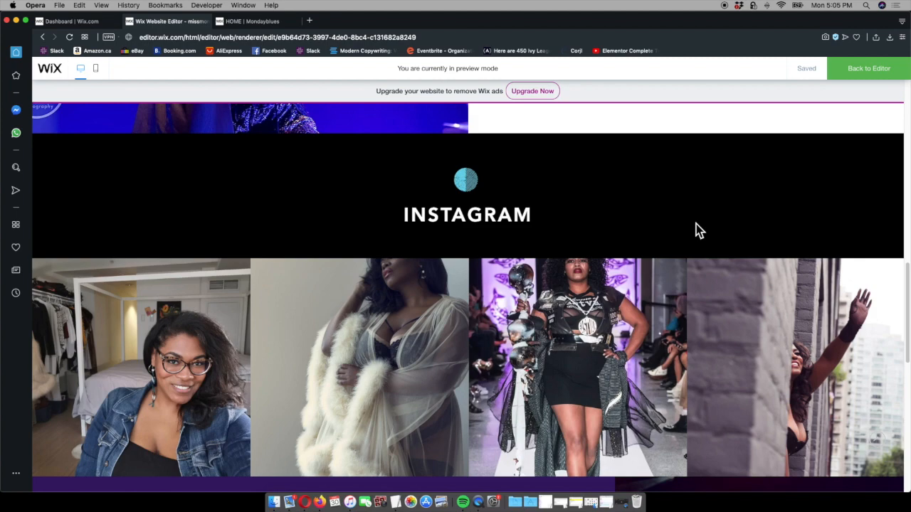
{"action": "left_click_drag", "start_coordinate": [903, 309], "coordinate": [909, 111]}
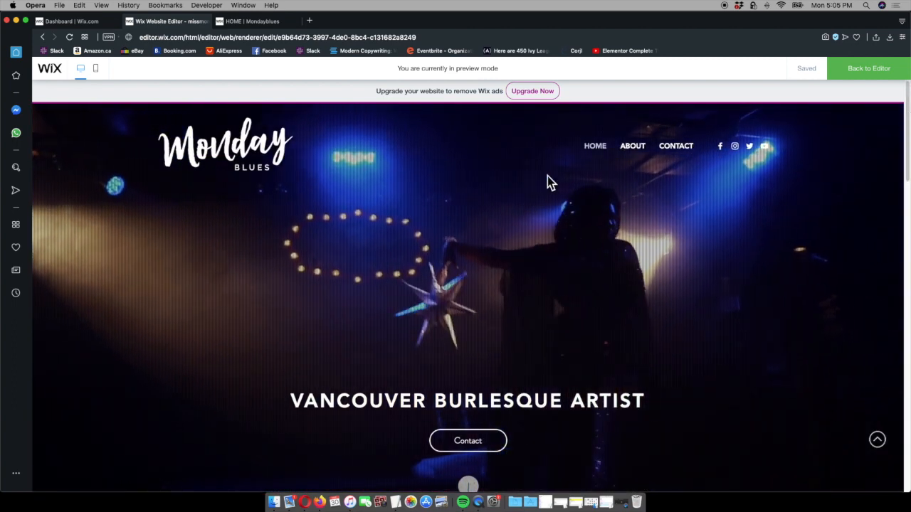
{"action": "left_click", "coordinate": [249, 21]}
{"action": "left_click", "coordinate": [185, 23]}
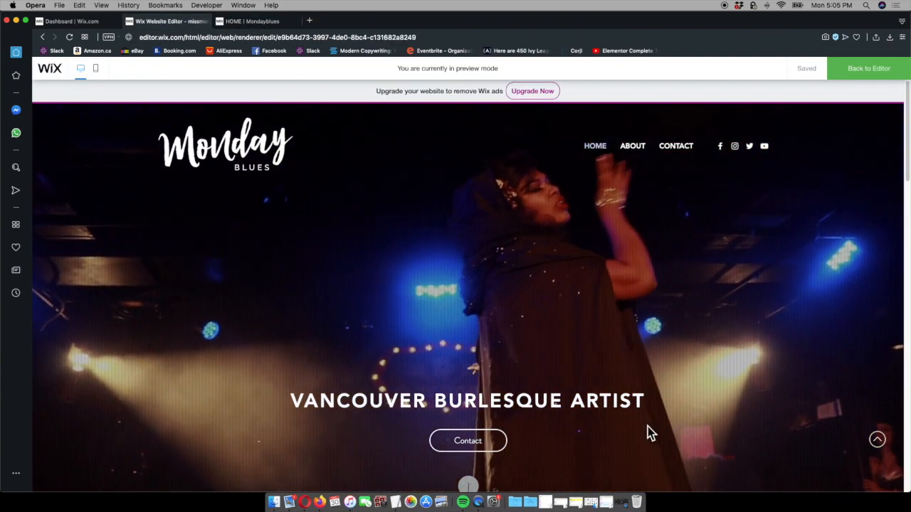
{"action": "left_click", "coordinate": [478, 501]}
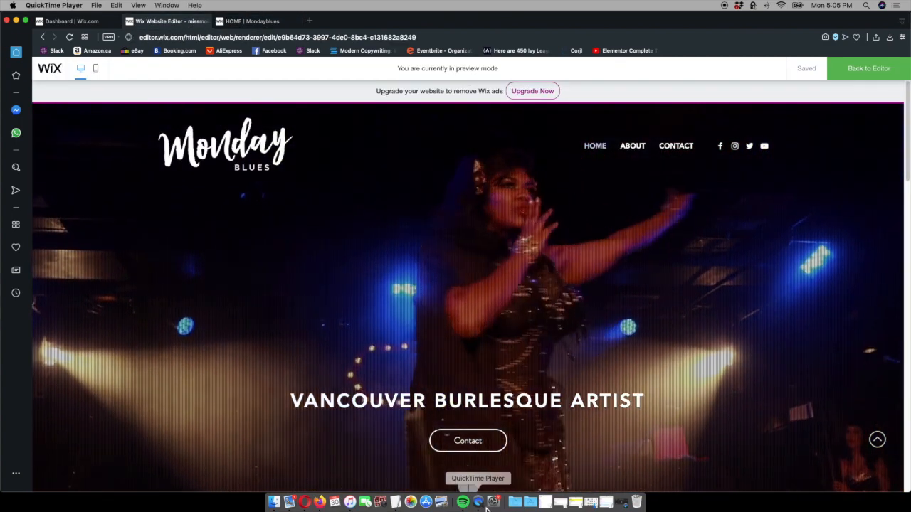